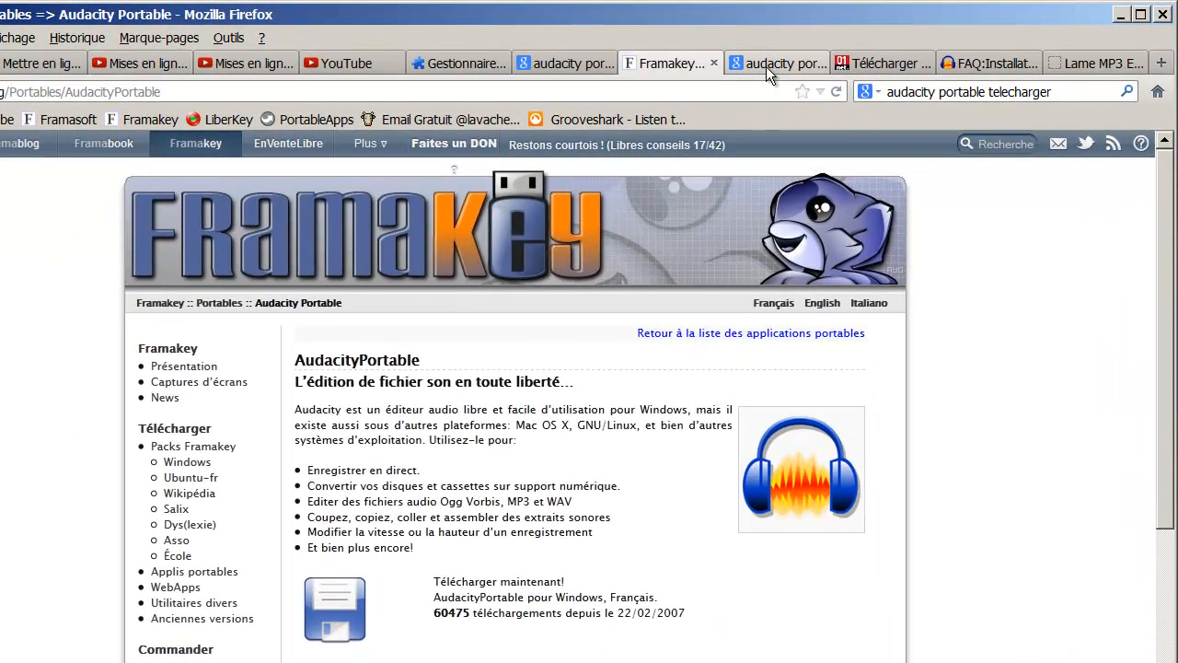
- Look through the Google results for "audacity portable" for sites offering the download
{"action": "left_click", "coordinate": [757, 48]}
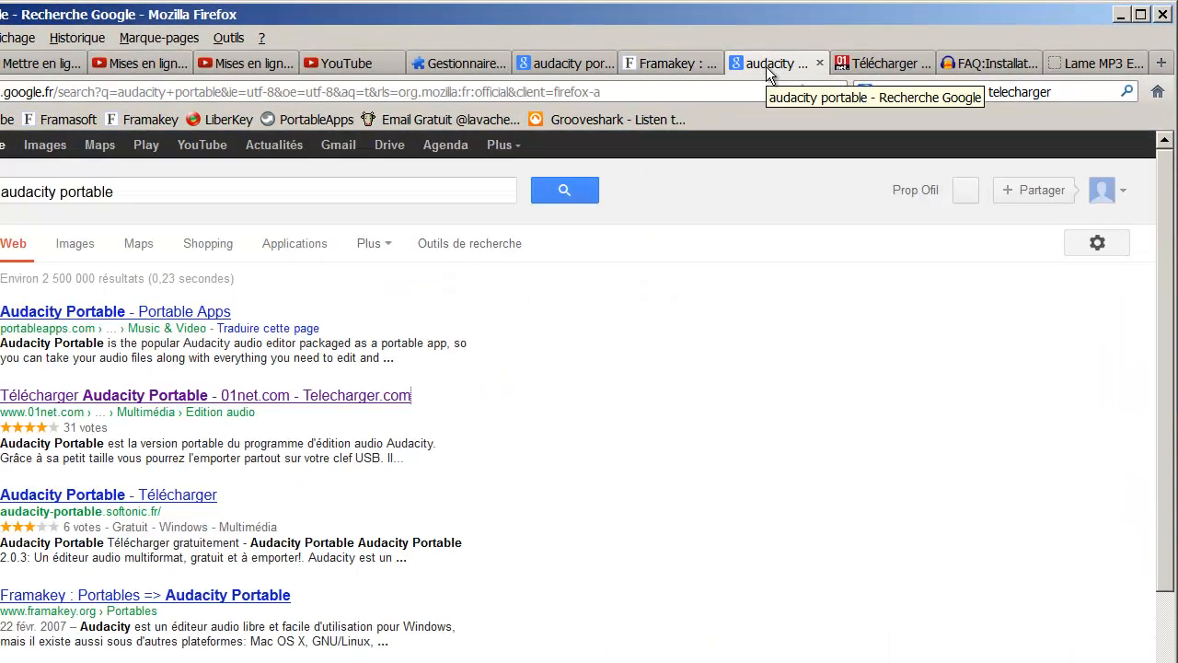
{"action": "left_click", "coordinate": [655, 64]}
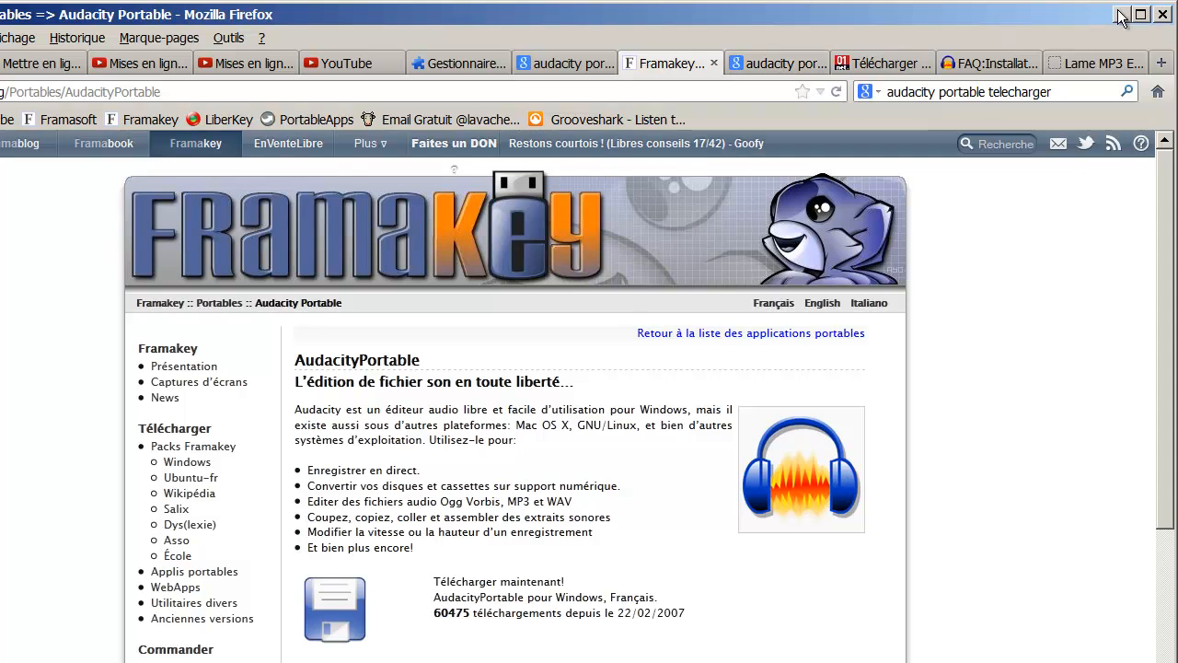
{"action": "left_click", "coordinate": [741, 71]}
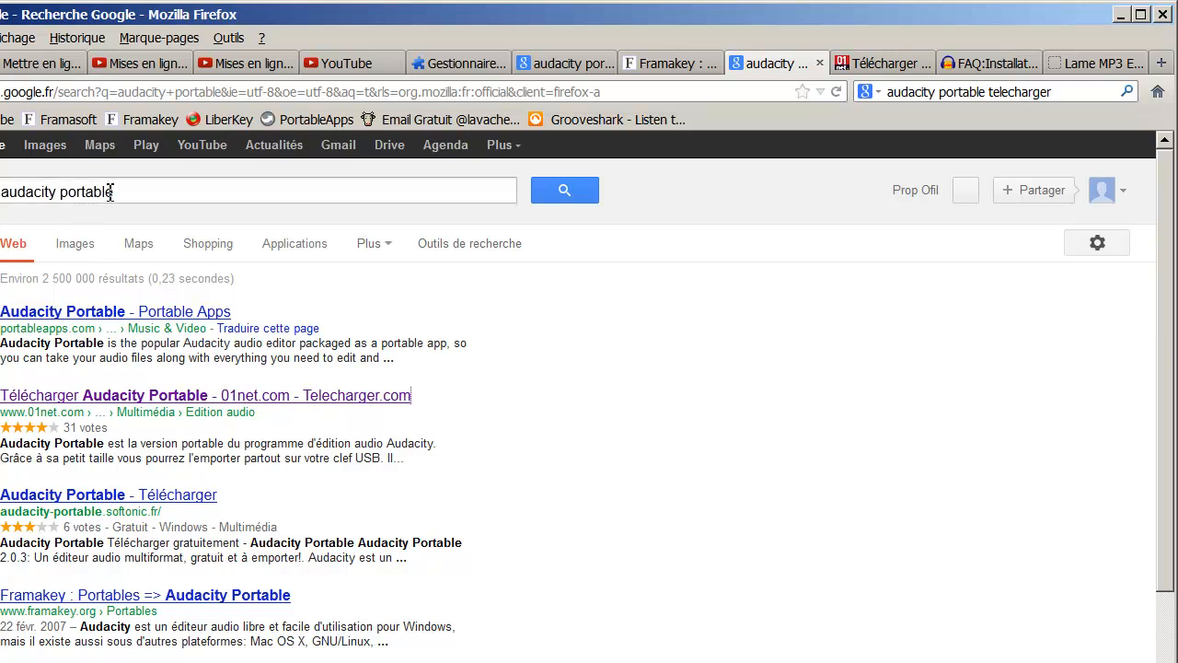
{"action": "left_click", "coordinate": [159, 195]}
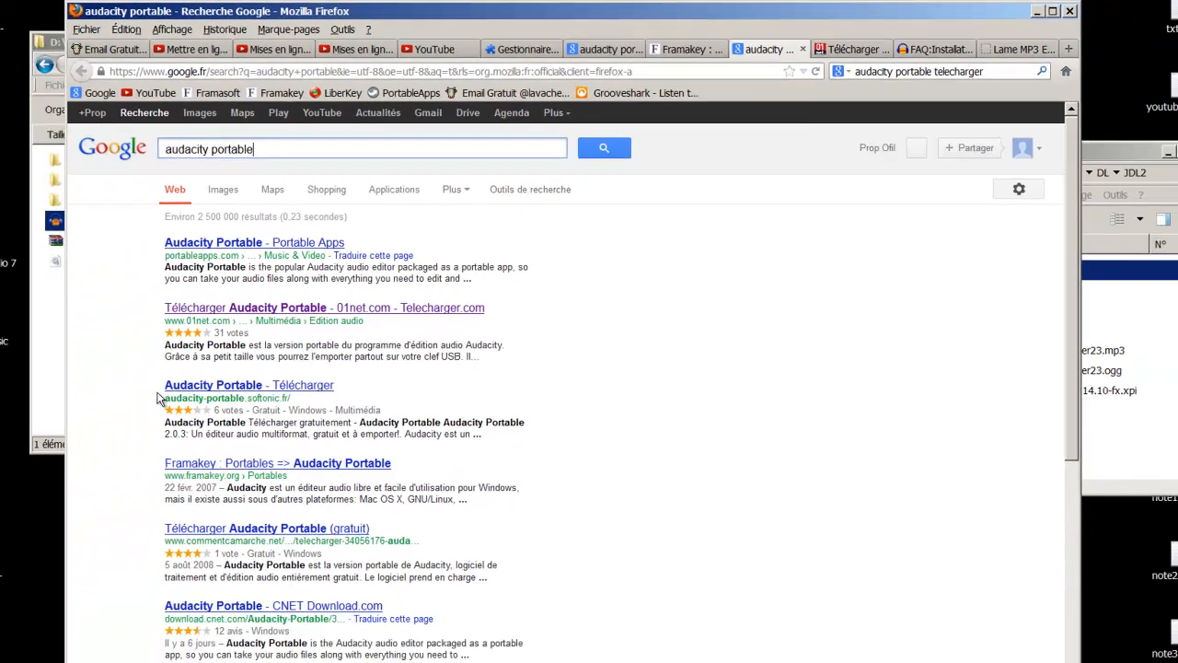
{"action": "scroll", "coordinate": [85, 225], "scroll_direction": "down", "scroll_amount": 1}
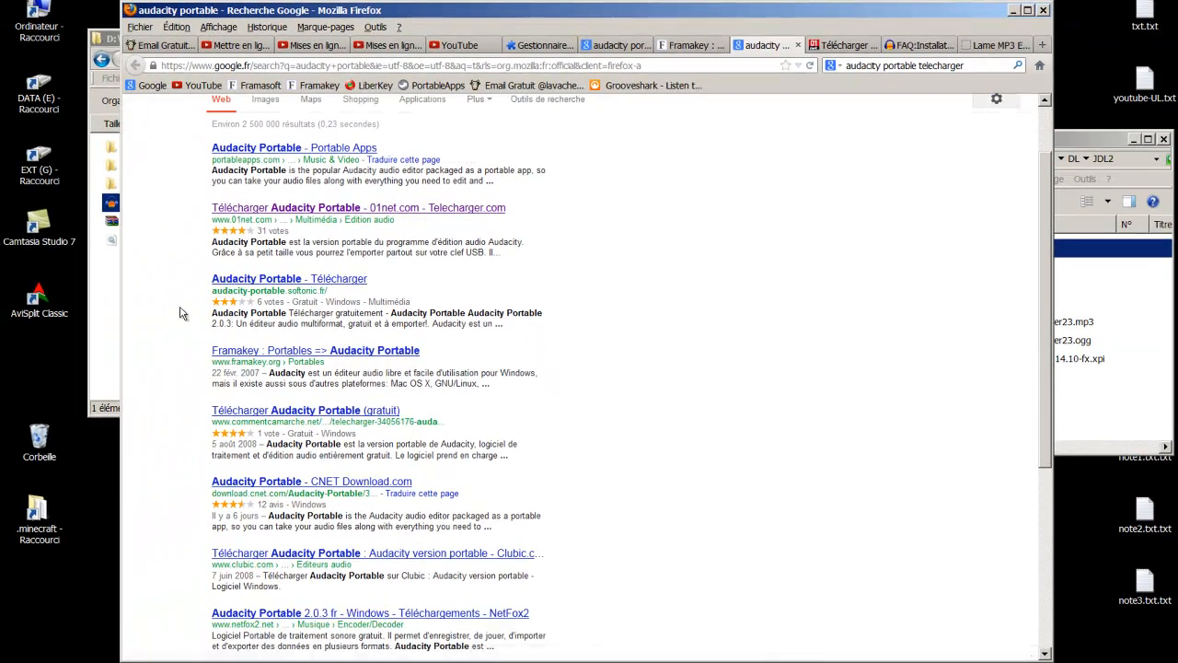
{"action": "scroll", "coordinate": [182, 314], "scroll_direction": "down", "scroll_amount": 3}
{"action": "scroll", "coordinate": [181, 314], "scroll_direction": "down", "scroll_amount": 2}
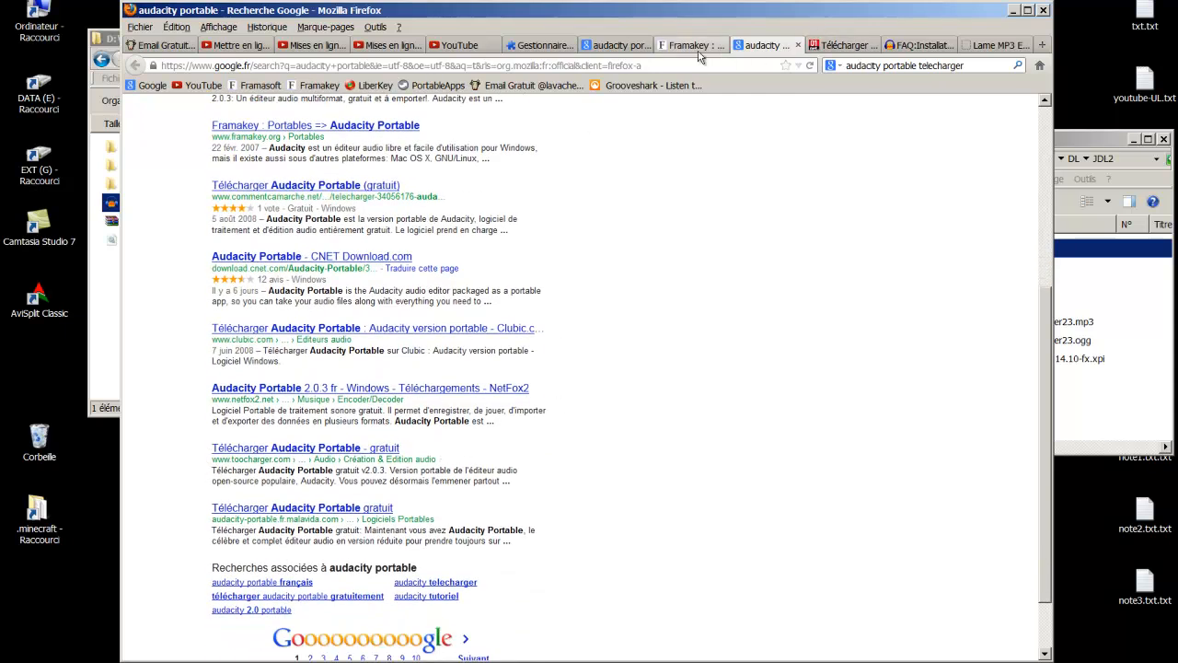
- Compare the Google results for "audacity portable telecharger" with the version and archive details on Framakey's AudacityPortable page
{"action": "left_click", "coordinate": [615, 45]}
{"action": "scroll", "coordinate": [368, 460], "scroll_direction": "down", "scroll_amount": 3}
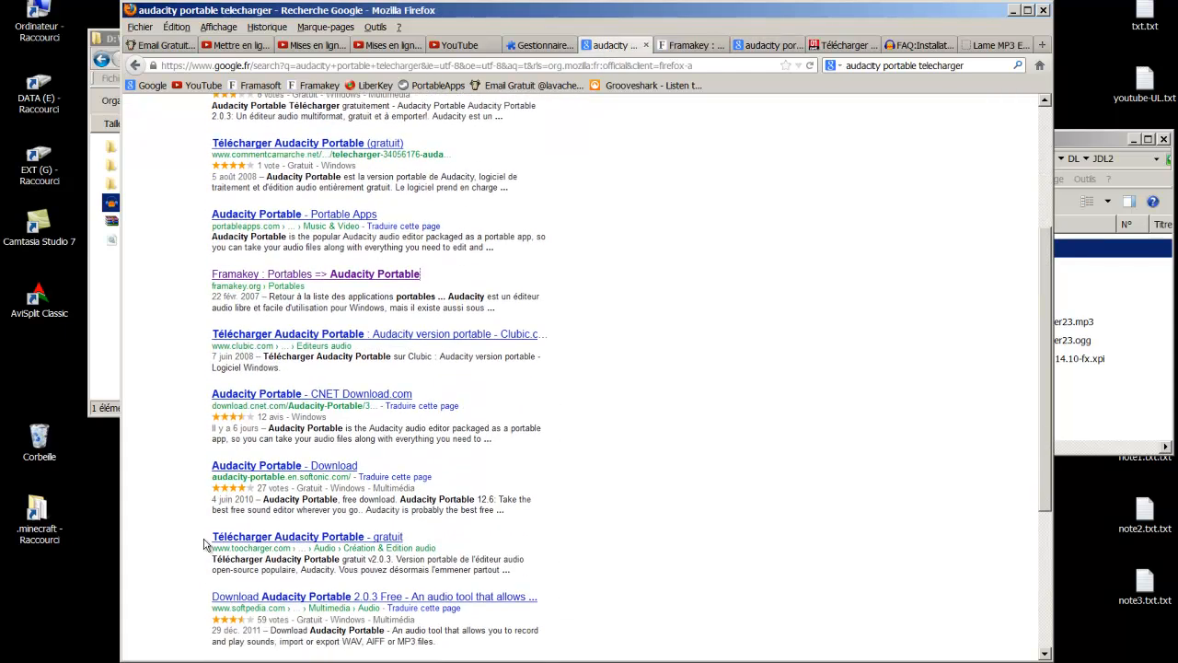
{"action": "scroll", "coordinate": [197, 594], "scroll_direction": "down", "scroll_amount": 2}
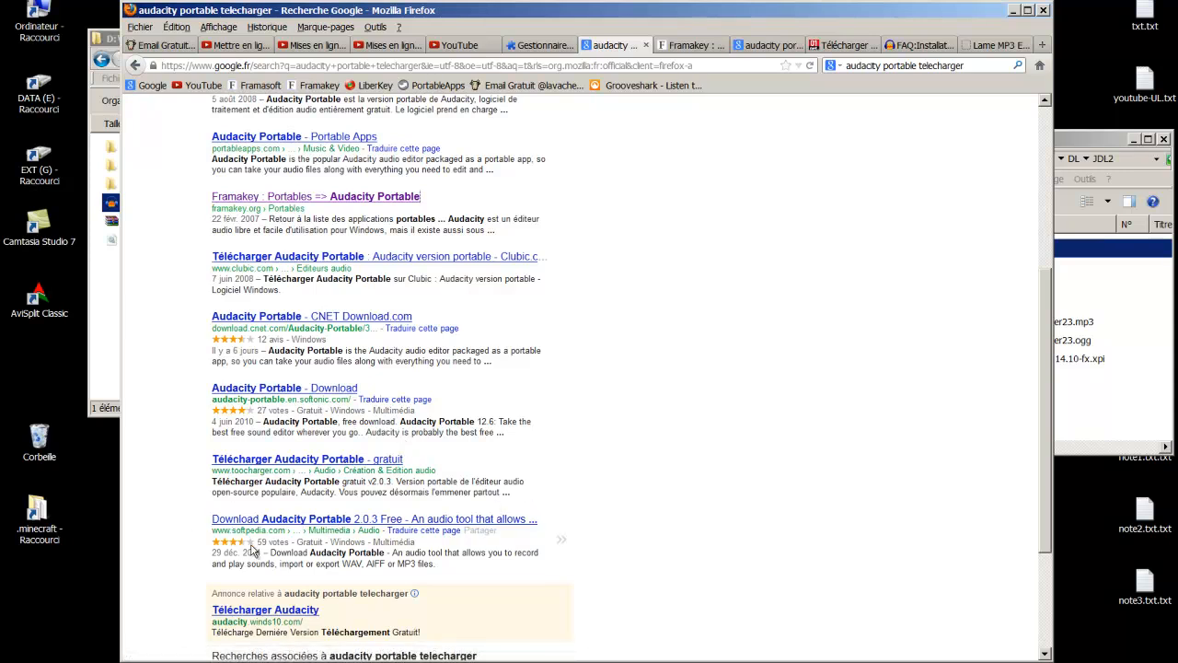
{"action": "scroll", "coordinate": [253, 550], "scroll_direction": "up", "scroll_amount": 4}
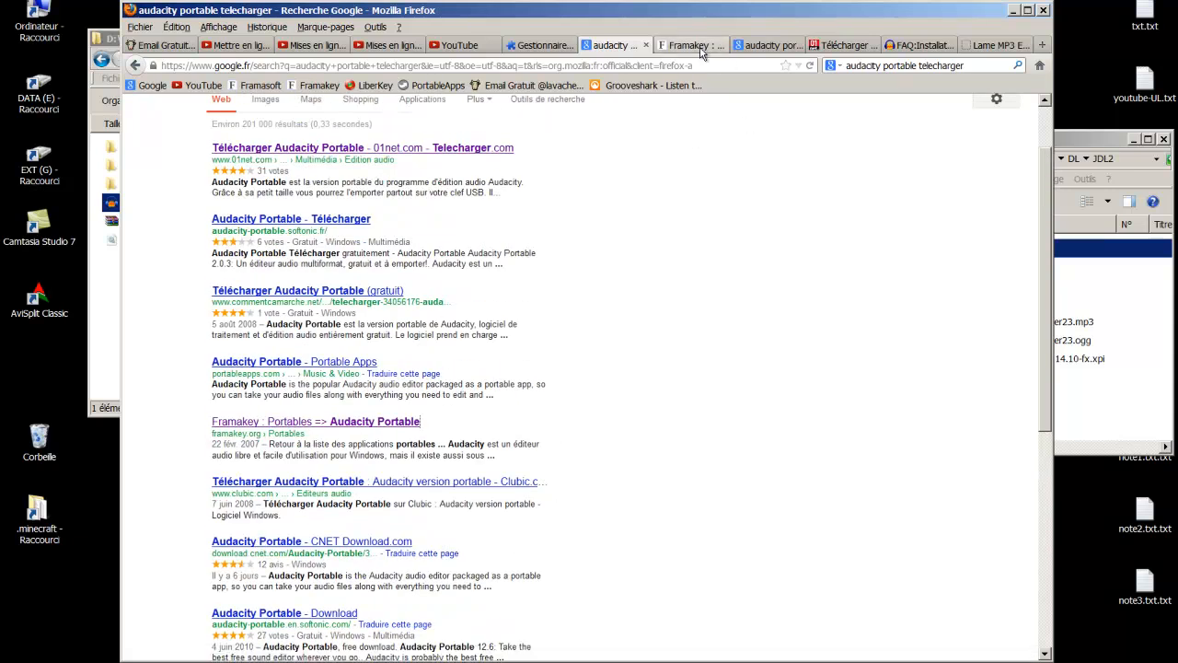
{"action": "left_click", "coordinate": [695, 46]}
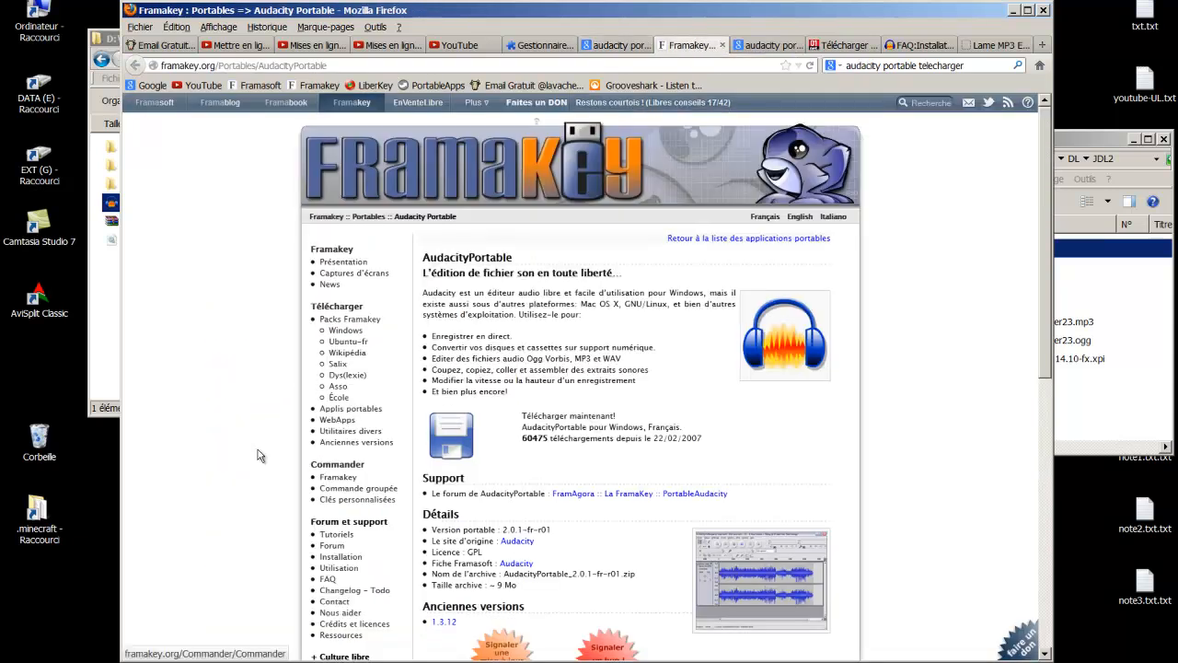
{"action": "scroll", "coordinate": [258, 447], "scroll_direction": "down", "scroll_amount": 3}
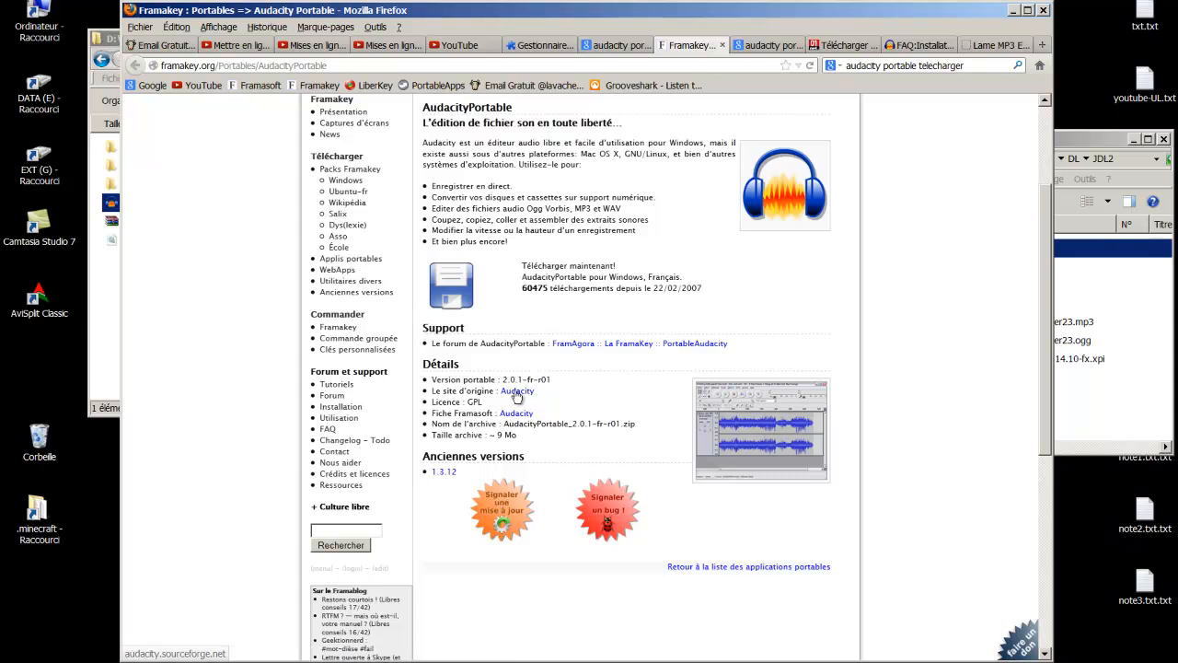
{"action": "scroll", "coordinate": [513, 396], "scroll_direction": "up", "scroll_amount": 2}
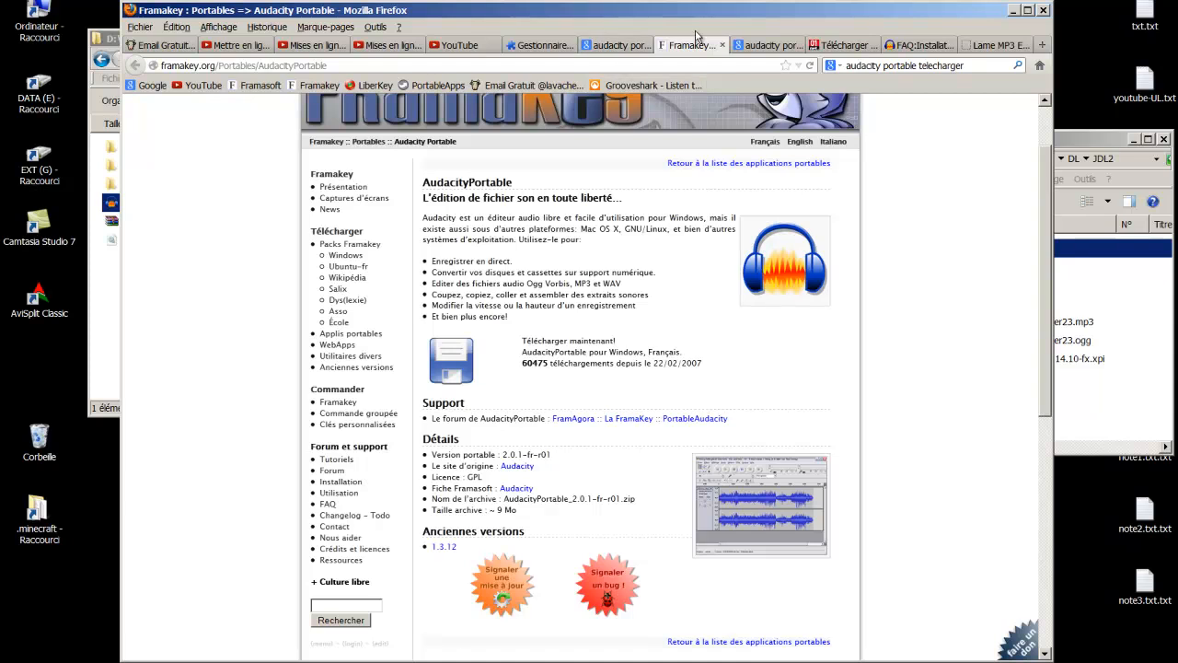
{"action": "left_click", "coordinate": [619, 45]}
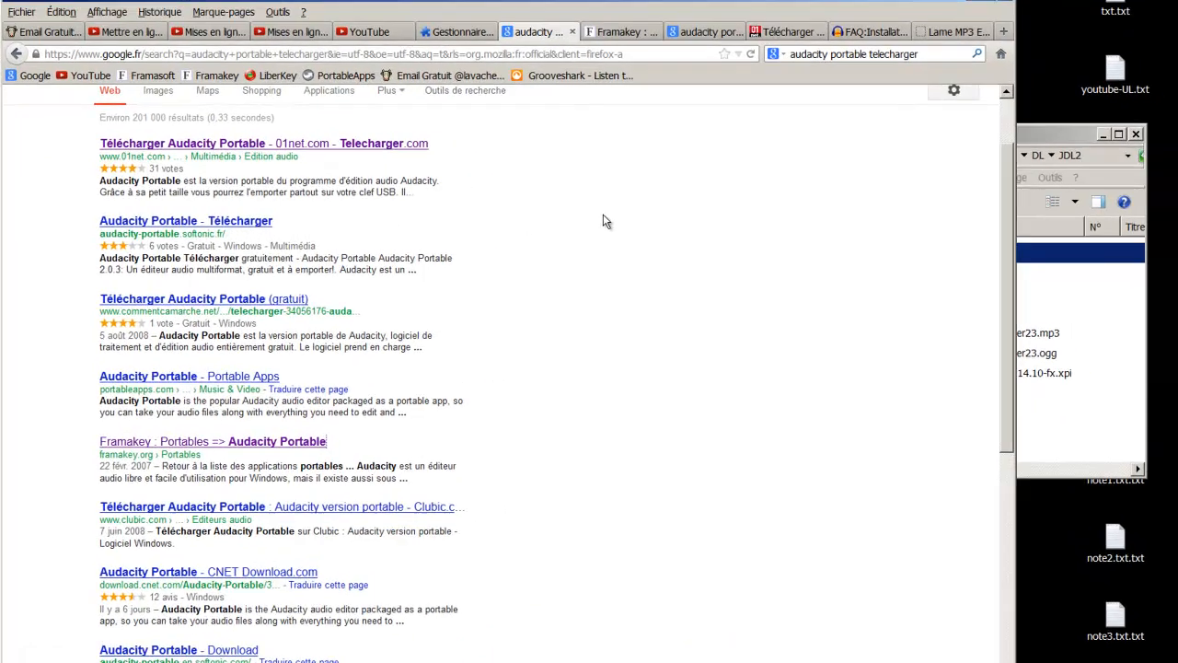
{"action": "scroll", "coordinate": [433, 368], "scroll_direction": "down", "scroll_amount": 4}
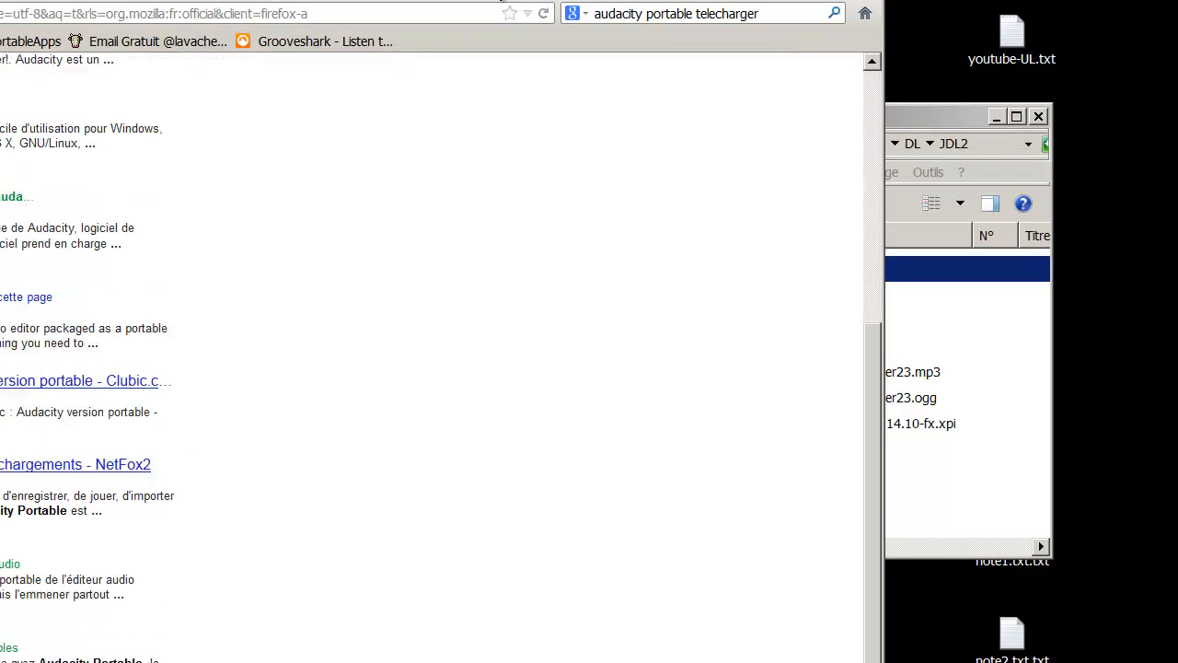
- Switch to Audacity and import the artist-prefixed Dagger23 MP3 from the JDL2 folder, arranging the windows so both are accessible
{"action": "left_click", "coordinate": [92, 660]}
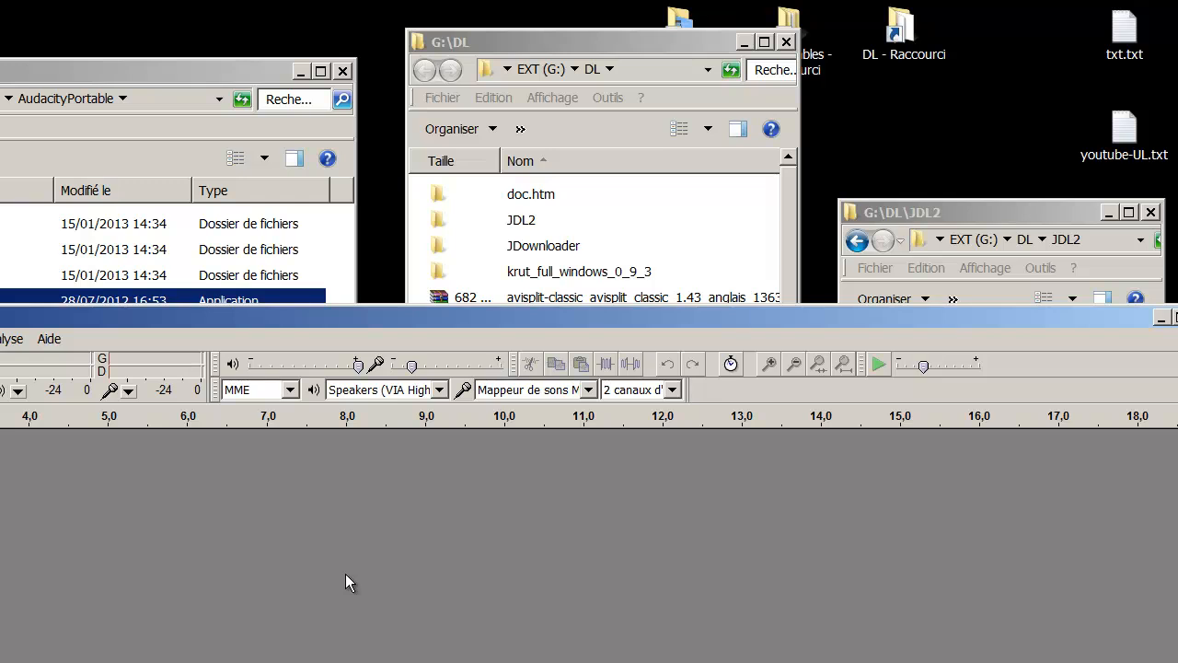
{"action": "left_click_drag", "start_coordinate": [499, 331], "coordinate": [497, 406]}
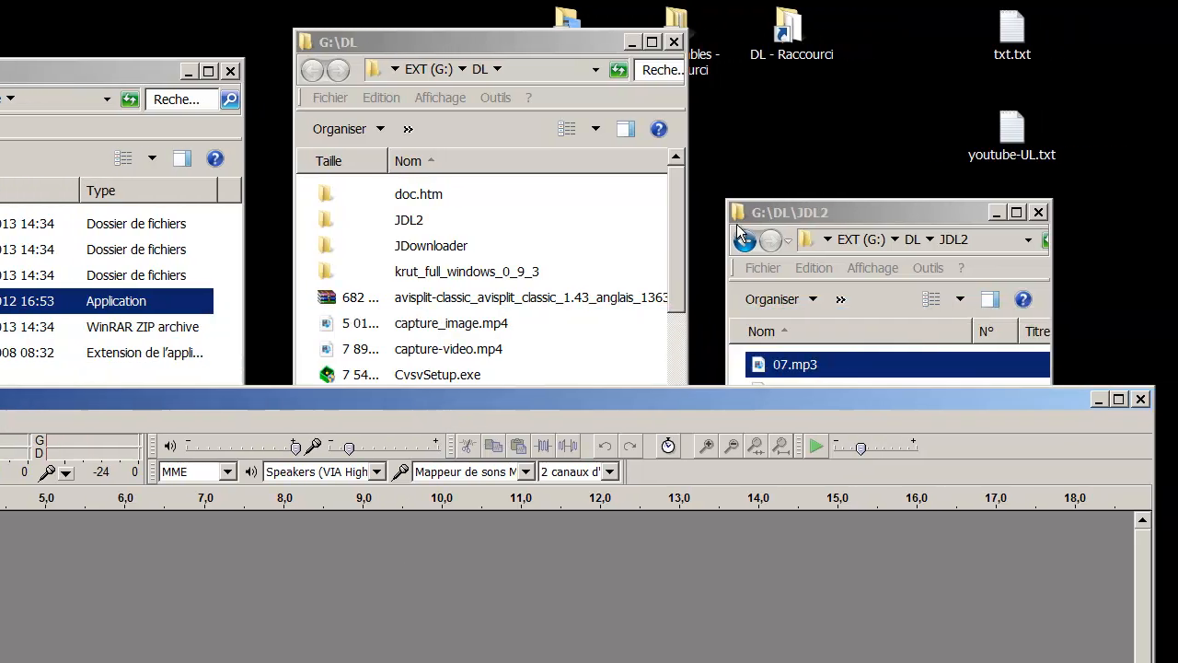
{"action": "left_click_drag", "start_coordinate": [777, 211], "coordinate": [789, 21]}
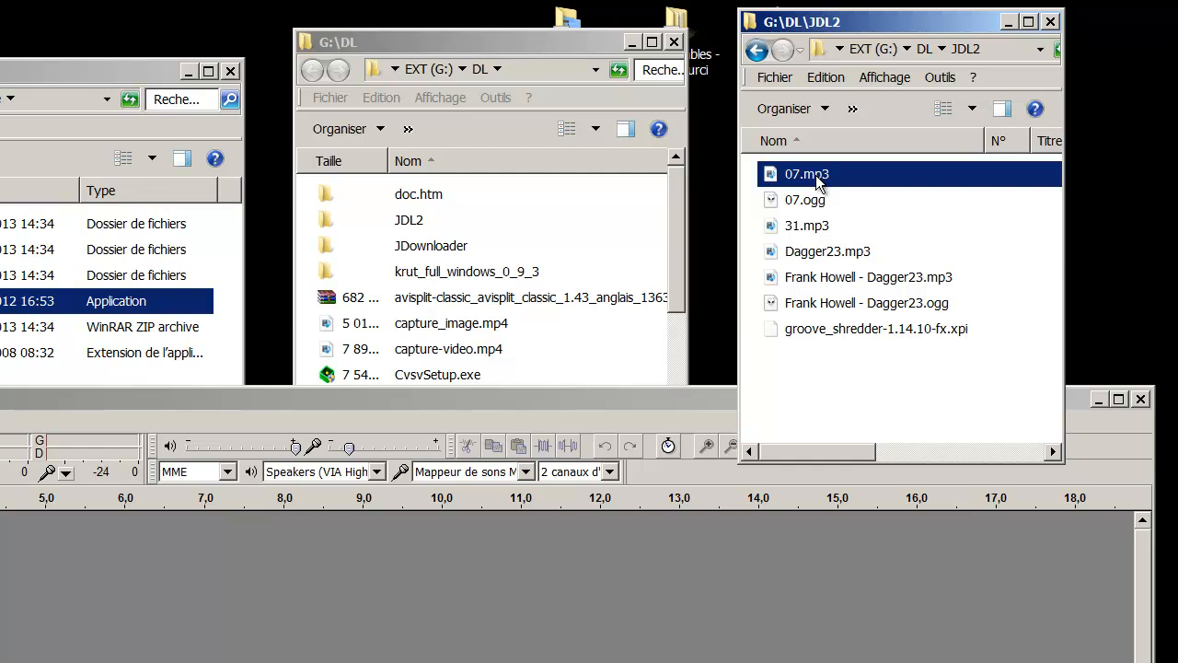
{"action": "left_click", "coordinate": [859, 254]}
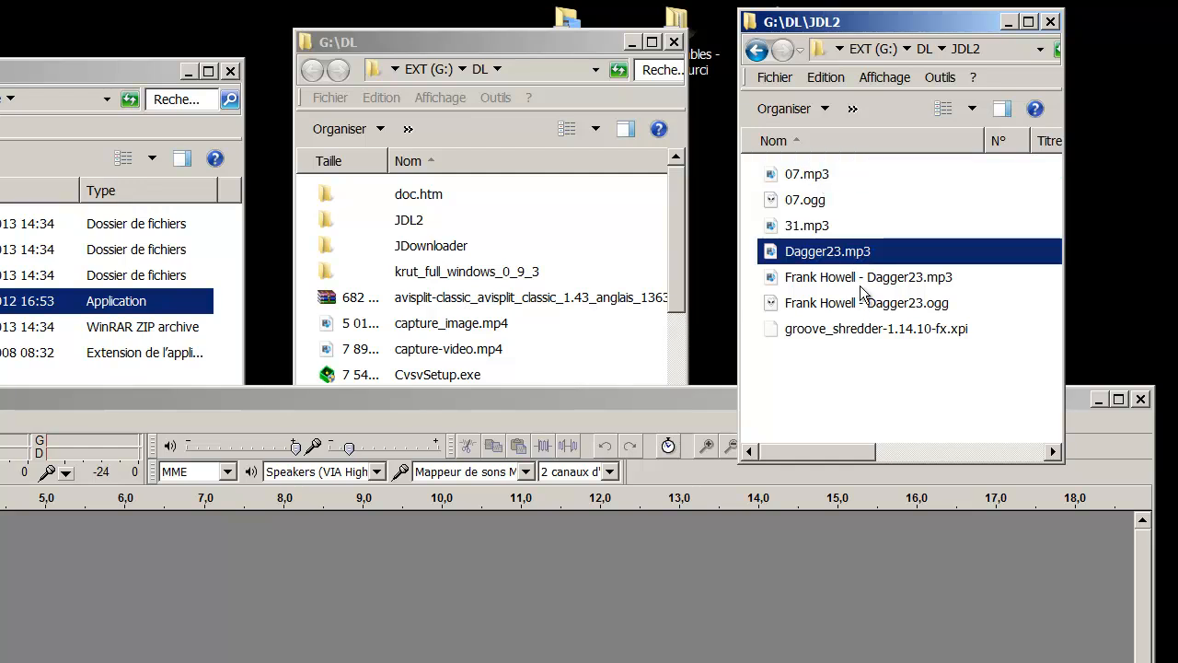
{"action": "left_click", "coordinate": [856, 278]}
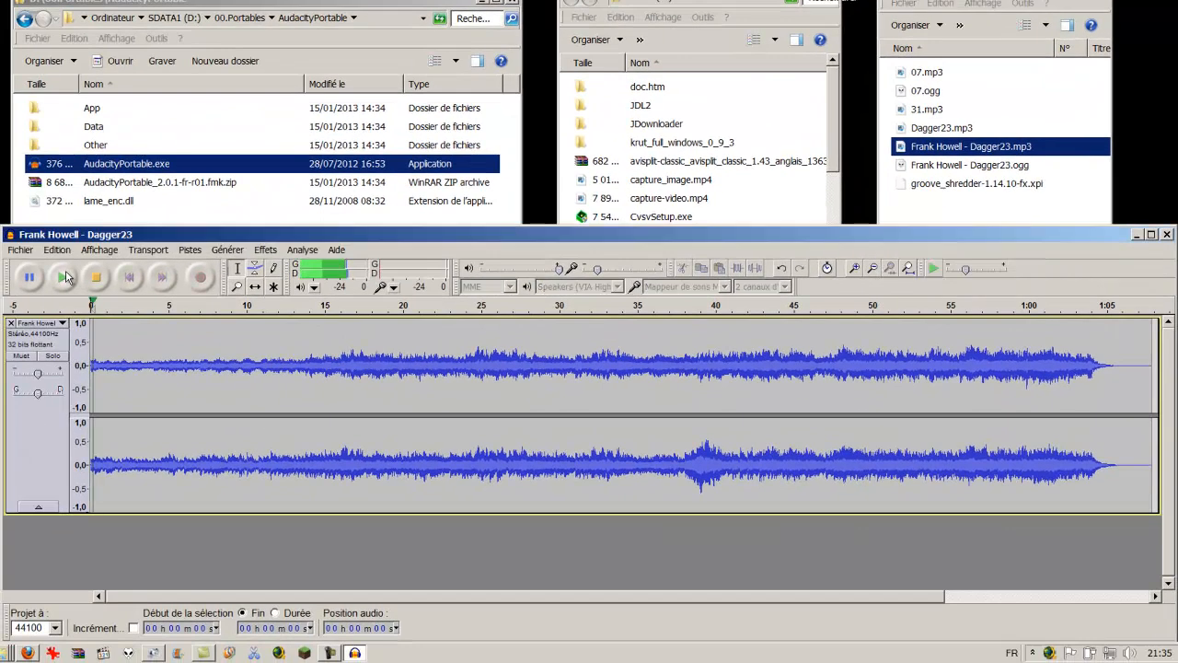
- Play the opening seconds of the imported track, stop it, and select the passage from about 20 to 42 seconds
{"action": "left_click", "coordinate": [66, 278]}
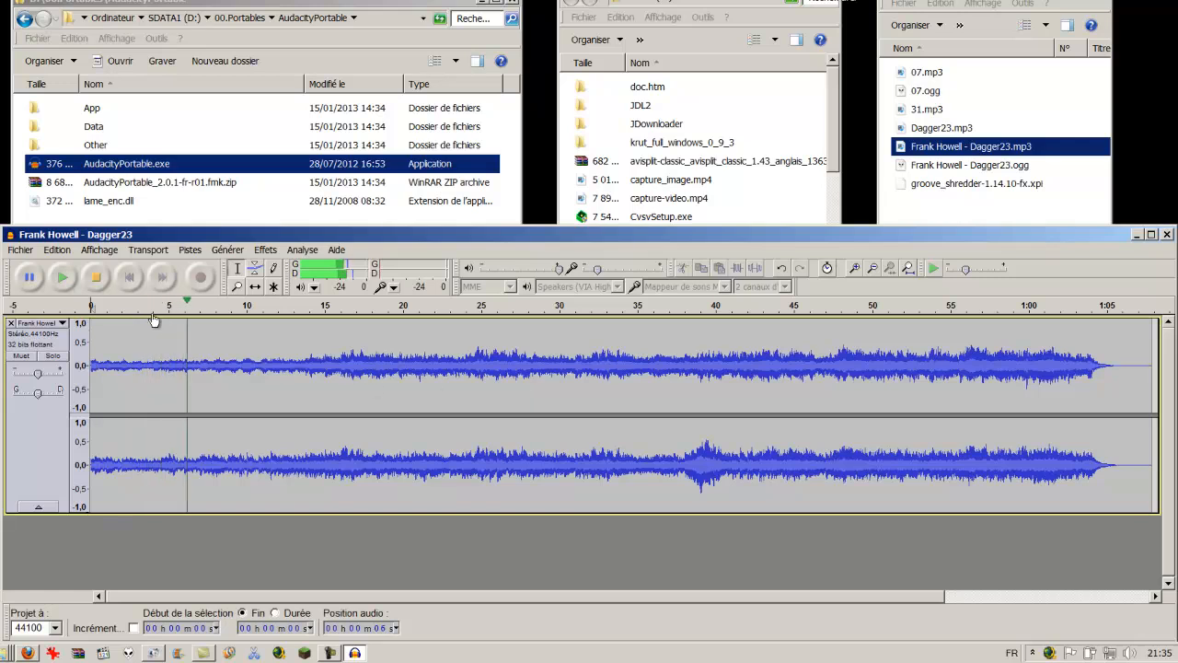
{"action": "left_click", "coordinate": [95, 277]}
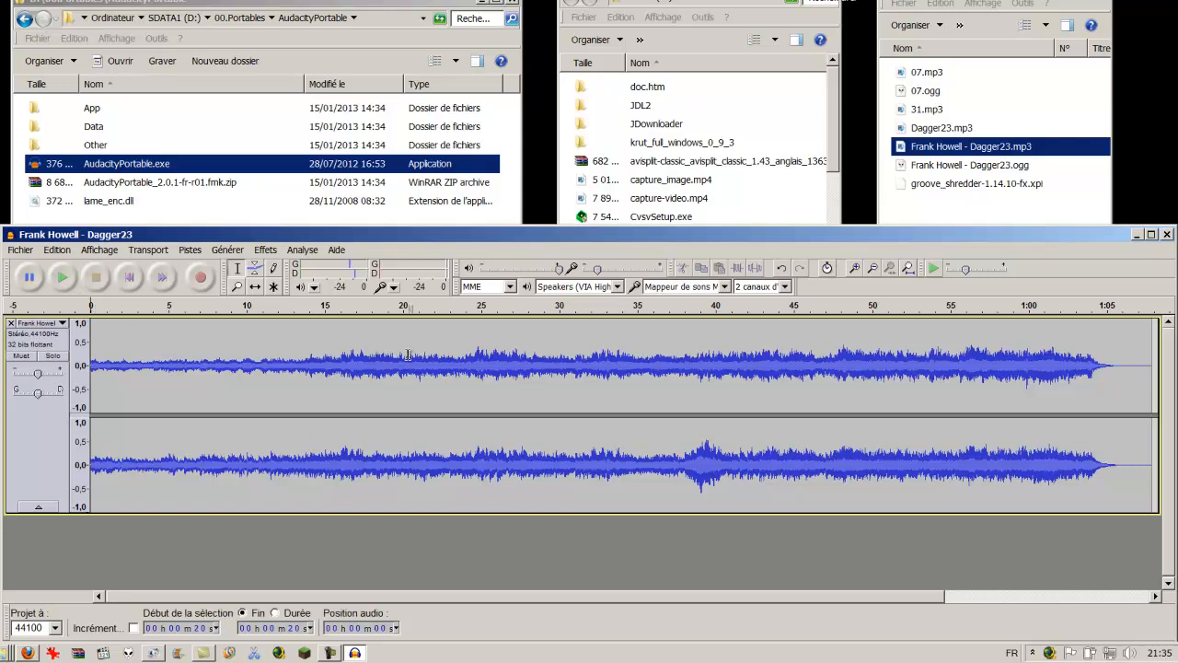
{"action": "left_click_drag", "start_coordinate": [408, 354], "coordinate": [747, 355]}
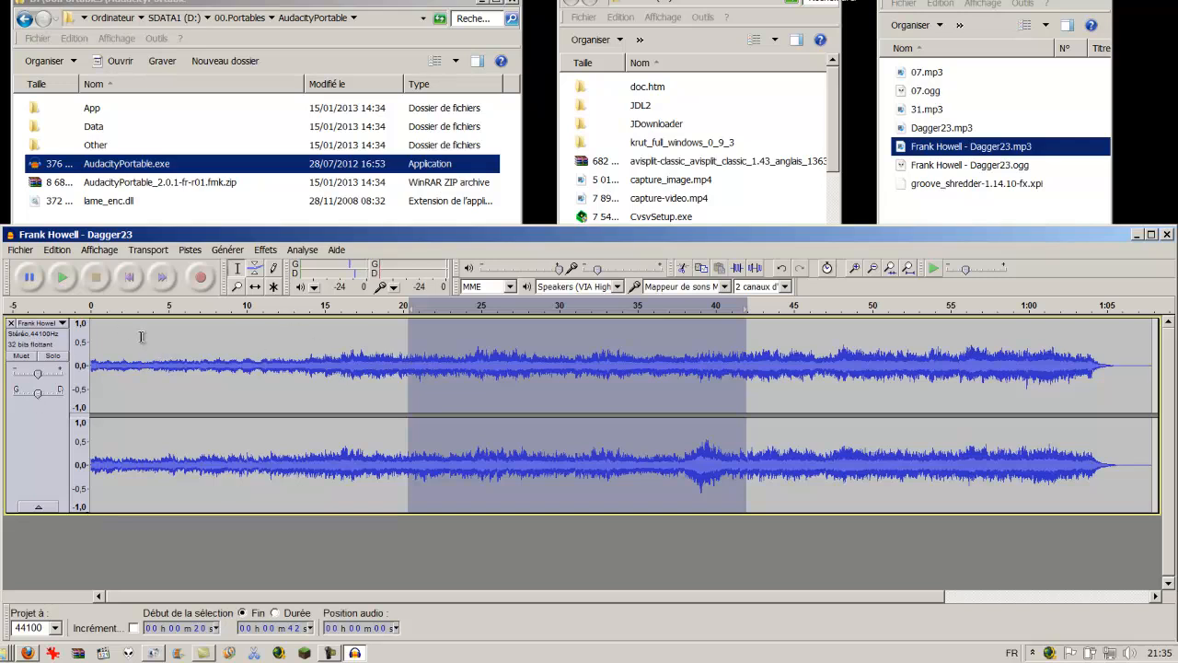
- Select the passage from about 13 to 22 seconds instead and play it up to about 16 seconds
{"action": "left_click", "coordinate": [301, 351]}
{"action": "left_click_drag", "start_coordinate": [287, 343], "coordinate": [437, 346]}
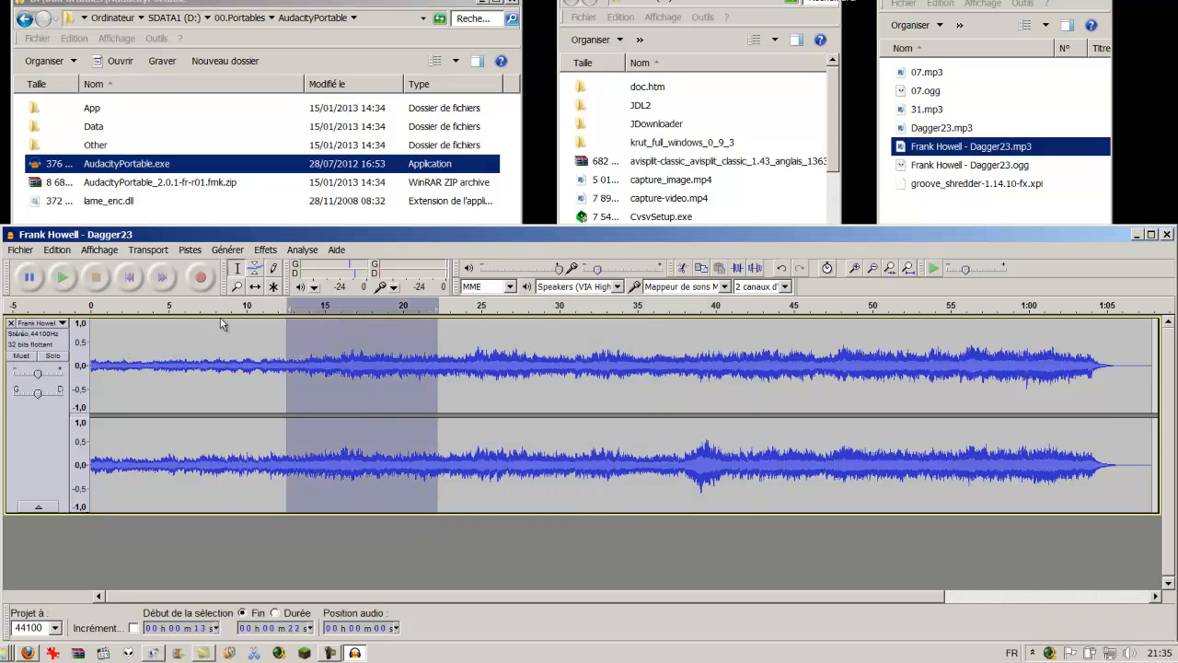
{"action": "left_click", "coordinate": [60, 278]}
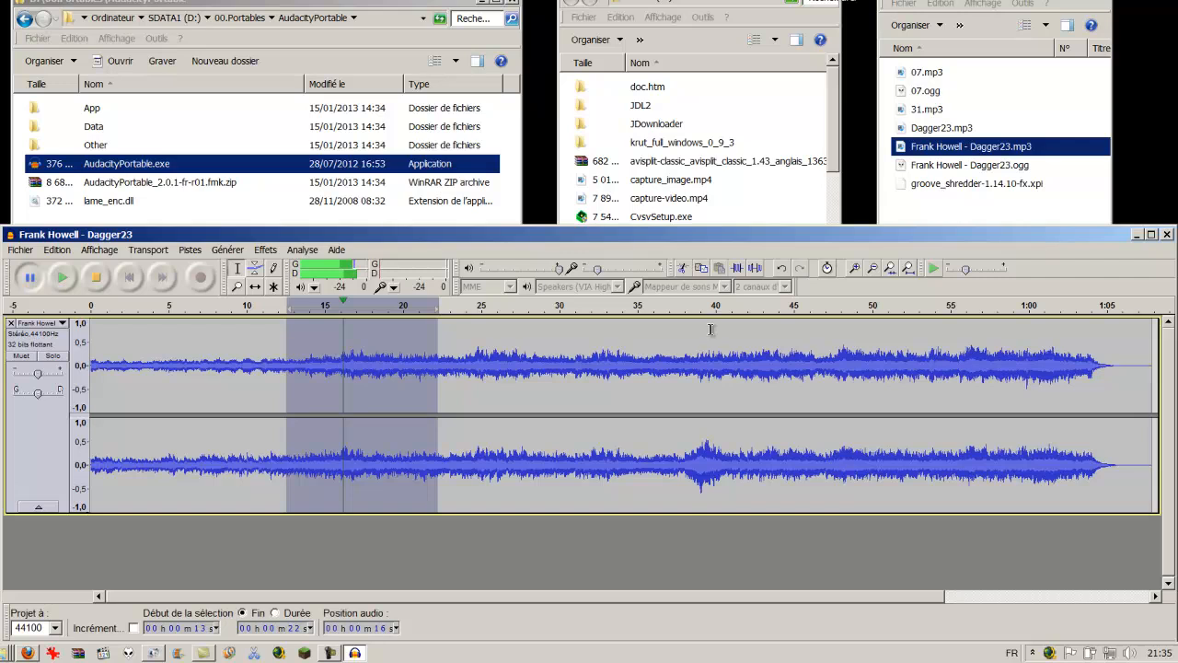
{"action": "left_click", "coordinate": [854, 269]}
{"action": "left_click", "coordinate": [854, 270]}
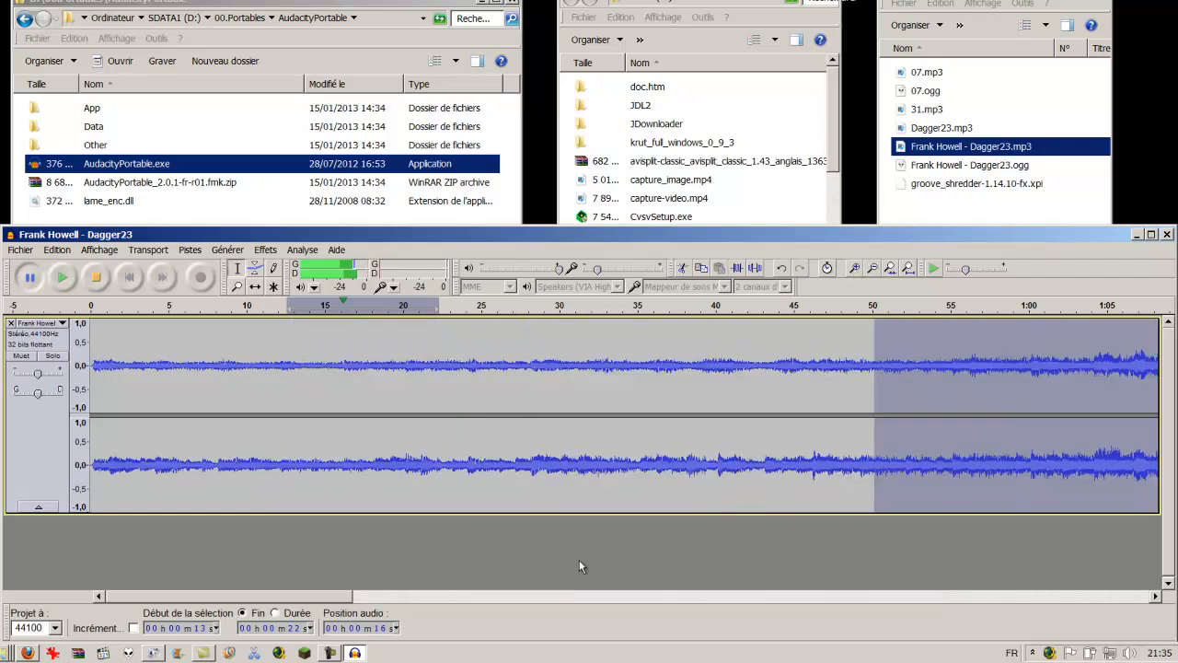
{"action": "left_click_drag", "start_coordinate": [340, 597], "coordinate": [506, 596]}
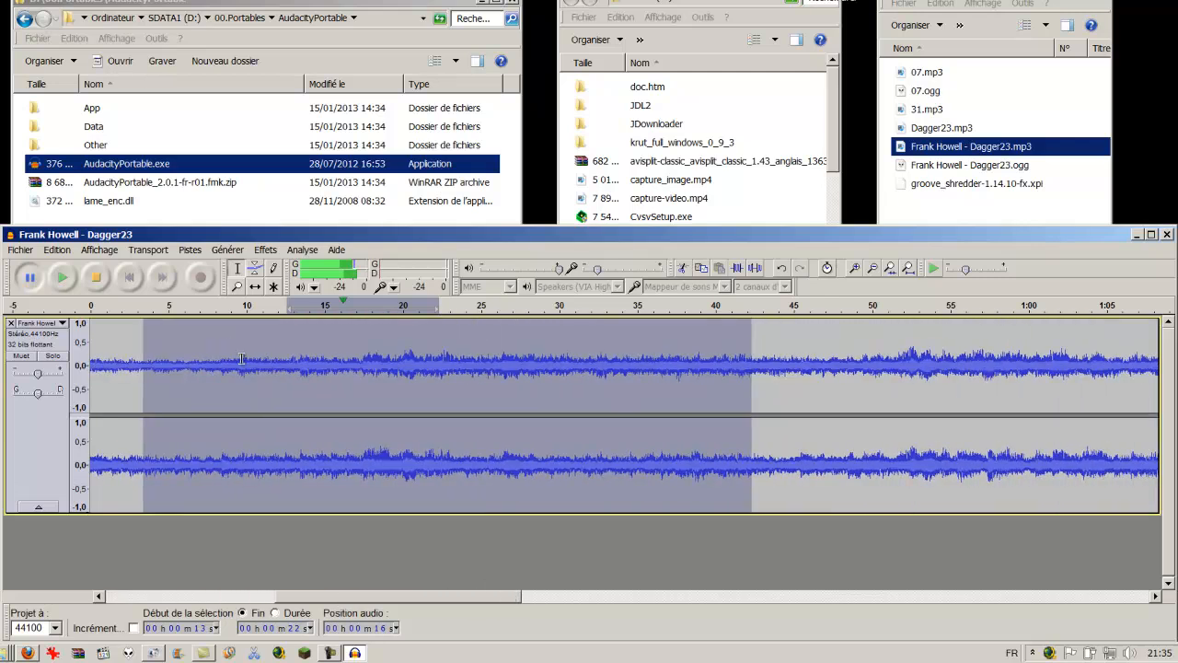
- Replay the selected passage, pause it at about 16 seconds and place the cursor at that point
{"action": "left_click", "coordinate": [61, 278]}
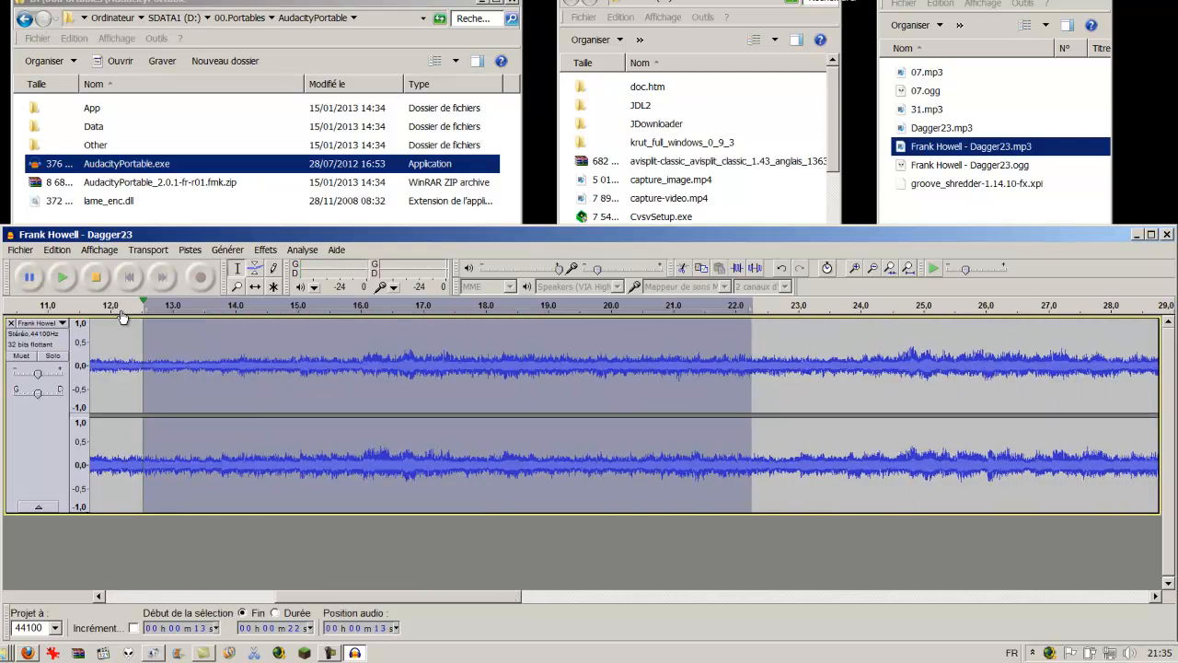
{"action": "left_click", "coordinate": [28, 280]}
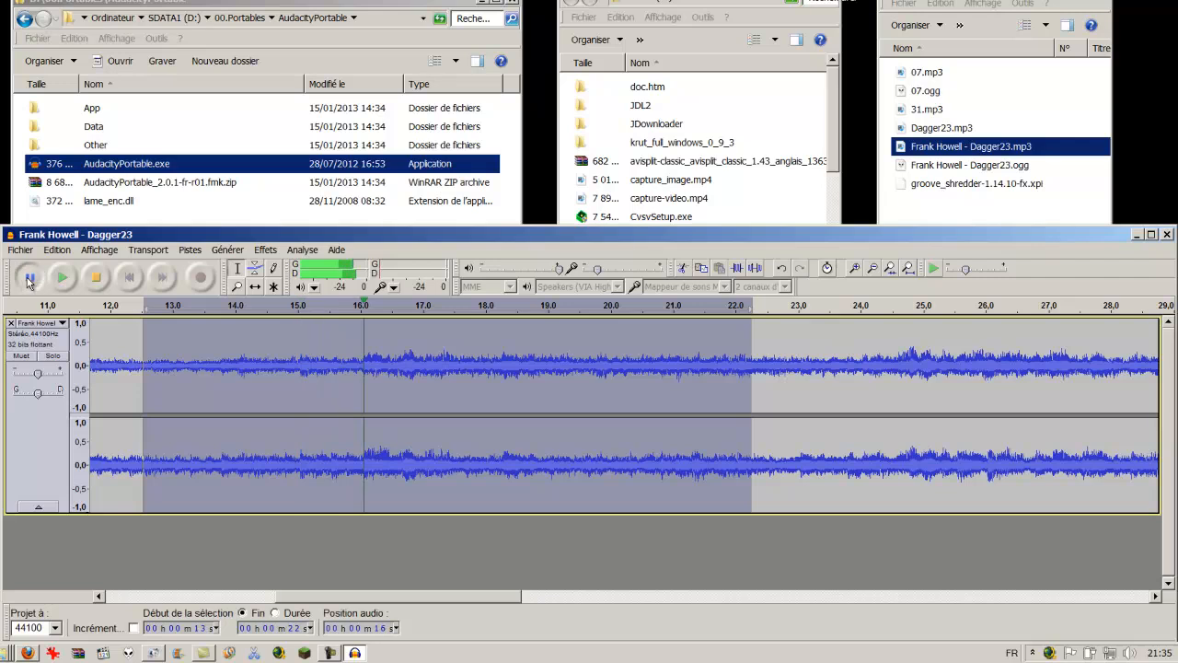
{"action": "left_click", "coordinate": [360, 364]}
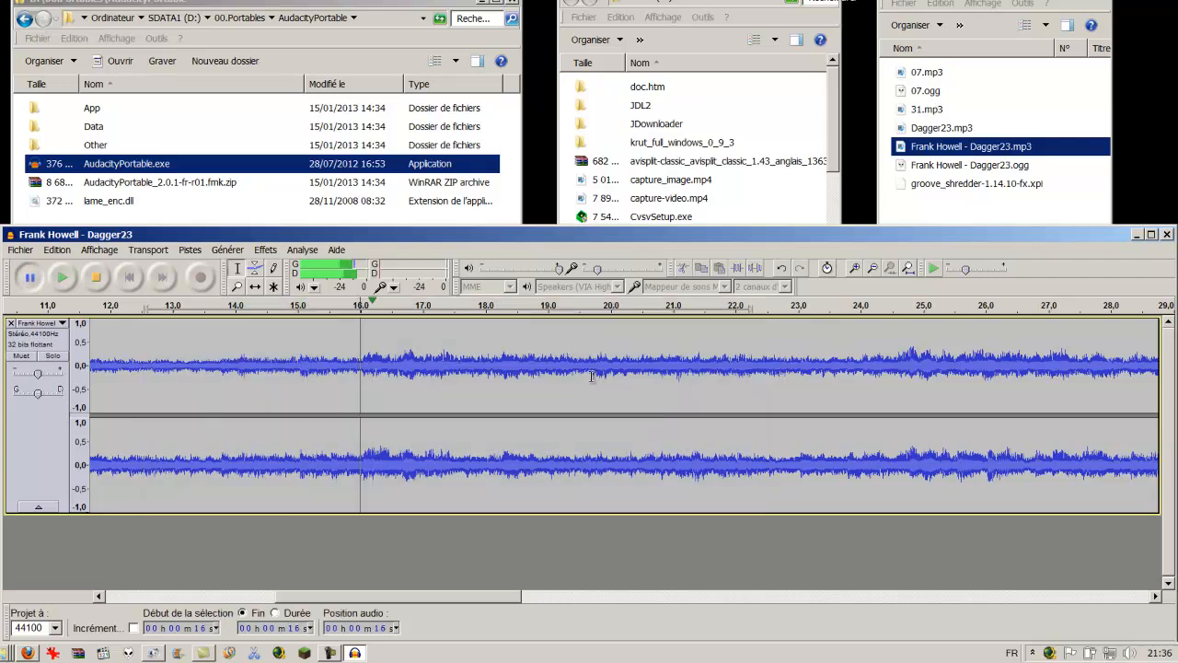
- Select the short passage from about 14.6 to 16.1 seconds and listen to it
{"action": "left_click", "coordinate": [855, 269]}
{"action": "left_click", "coordinate": [855, 268]}
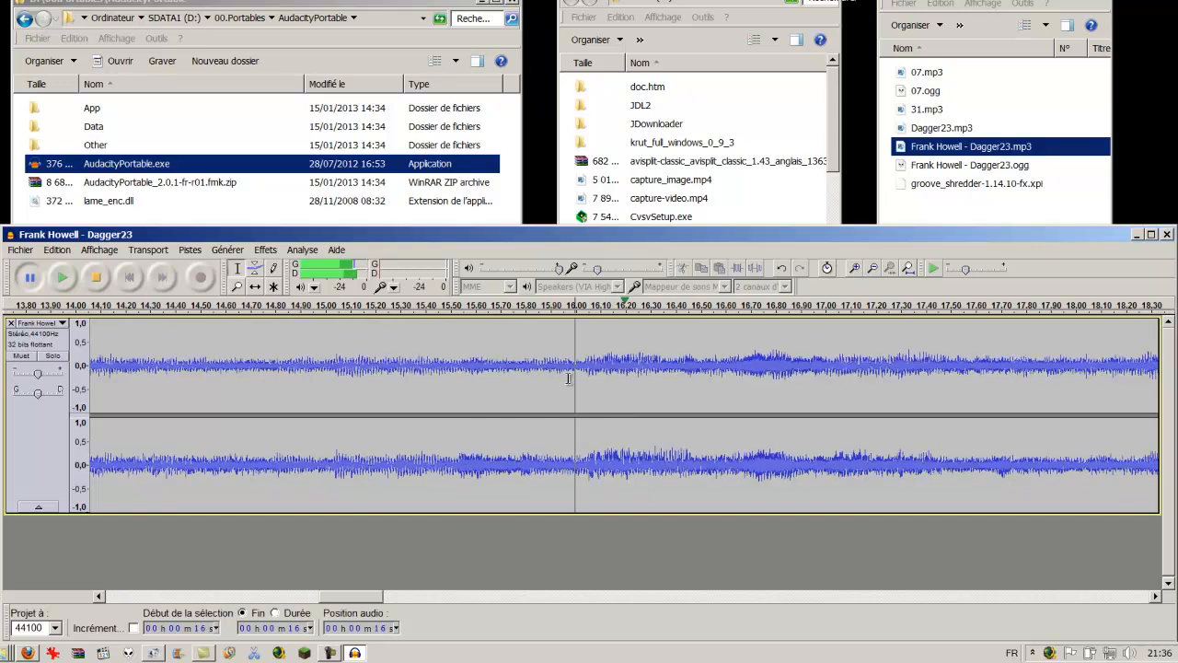
{"action": "left_click", "coordinate": [878, 267]}
{"action": "left_click_drag", "start_coordinate": [612, 366], "coordinate": [424, 366]}
{"action": "left_click", "coordinate": [130, 205]}
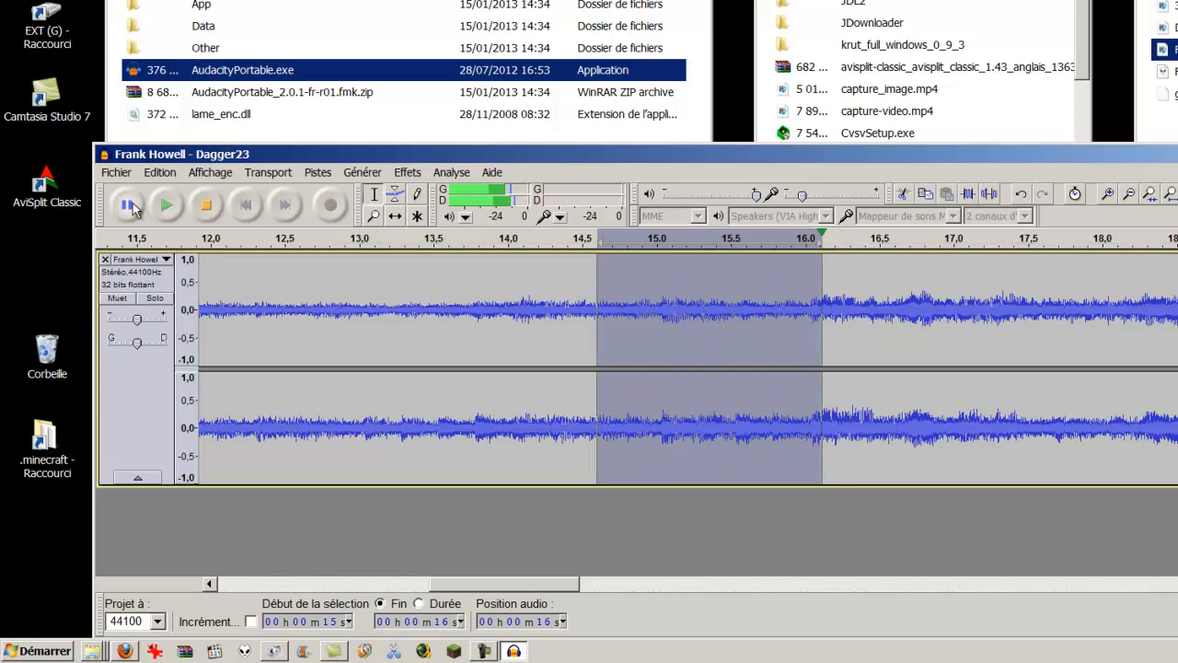
- Fine-tune the end of the selection to about 16.03 seconds, replaying the passage after each adjustment
{"action": "mouse_move", "coordinate": [808, 316]}
{"action": "left_mouse_down"}
{"action": "mouse_move", "coordinate": [792, 316]}
{"action": "mouse_move", "coordinate": [807, 311]}
{"action": "left_mouse_up"}
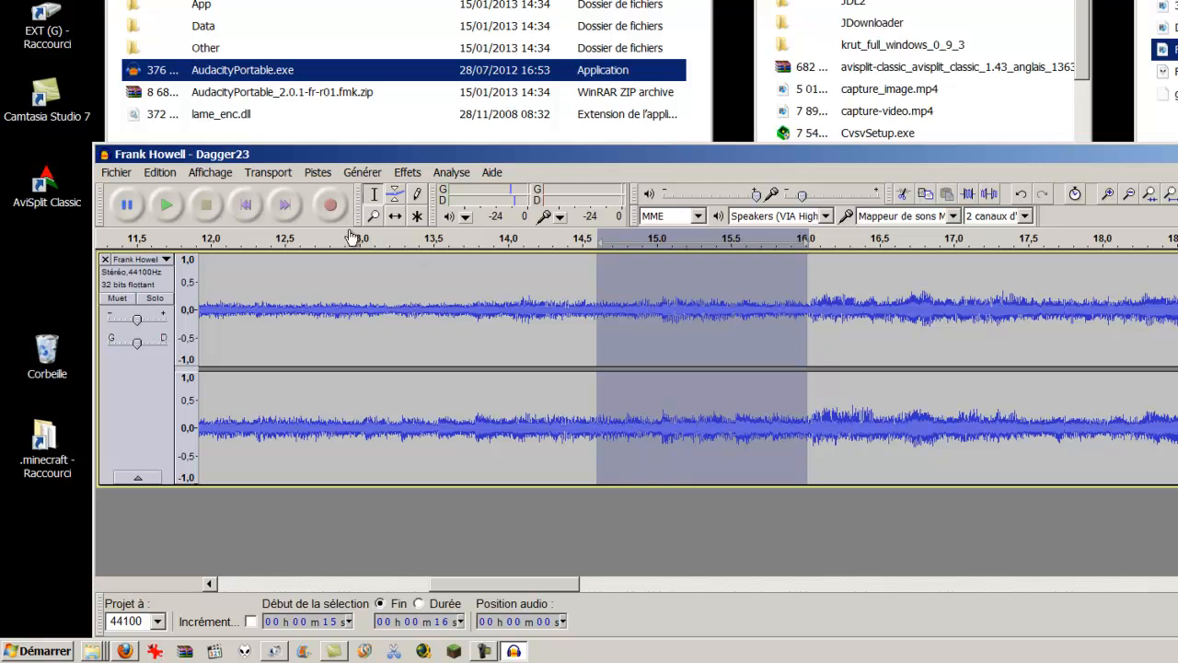
{"action": "left_click", "coordinate": [167, 205]}
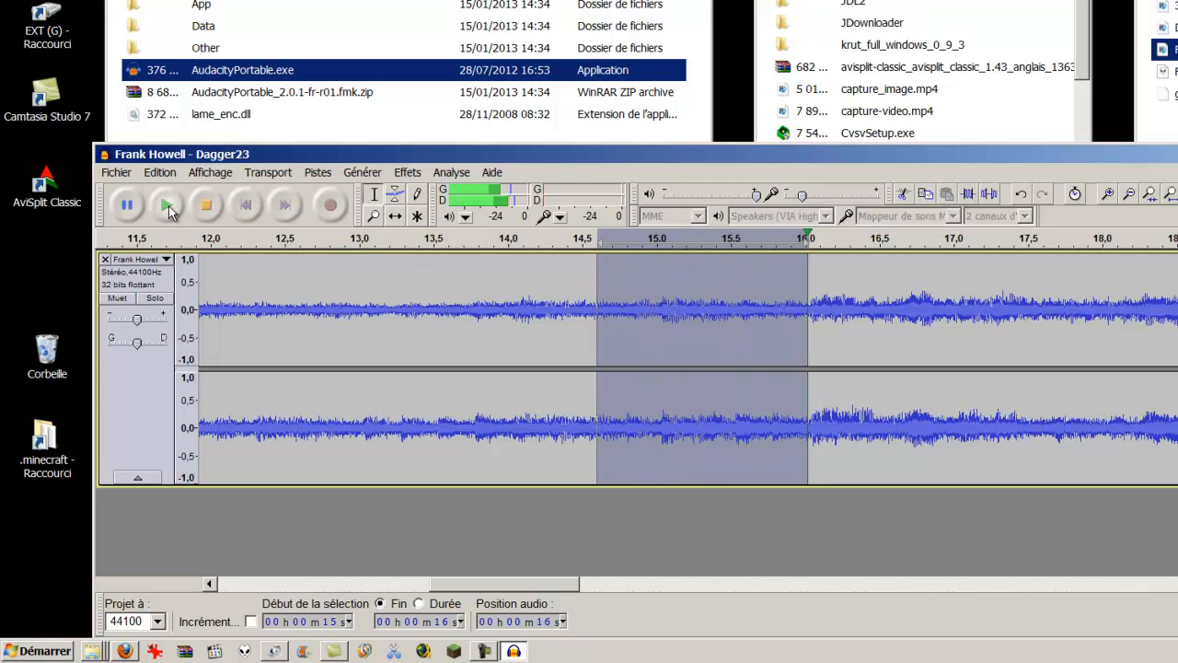
{"action": "left_click_drag", "start_coordinate": [797, 368], "coordinate": [801, 368]}
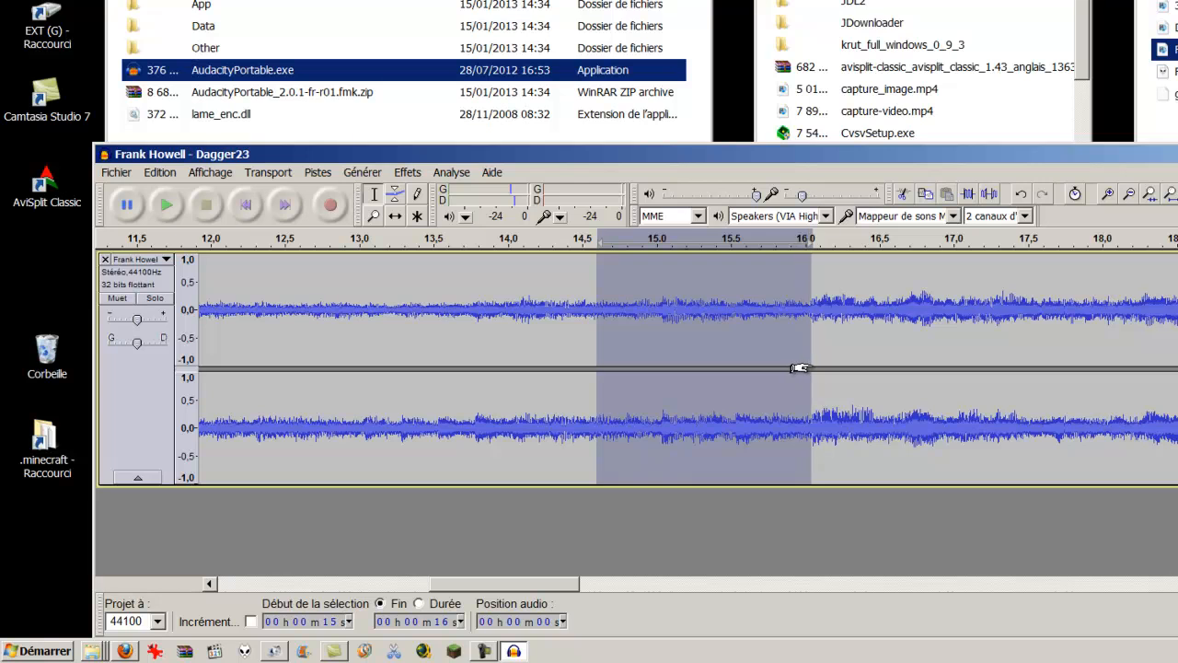
{"action": "left_click", "coordinate": [167, 205]}
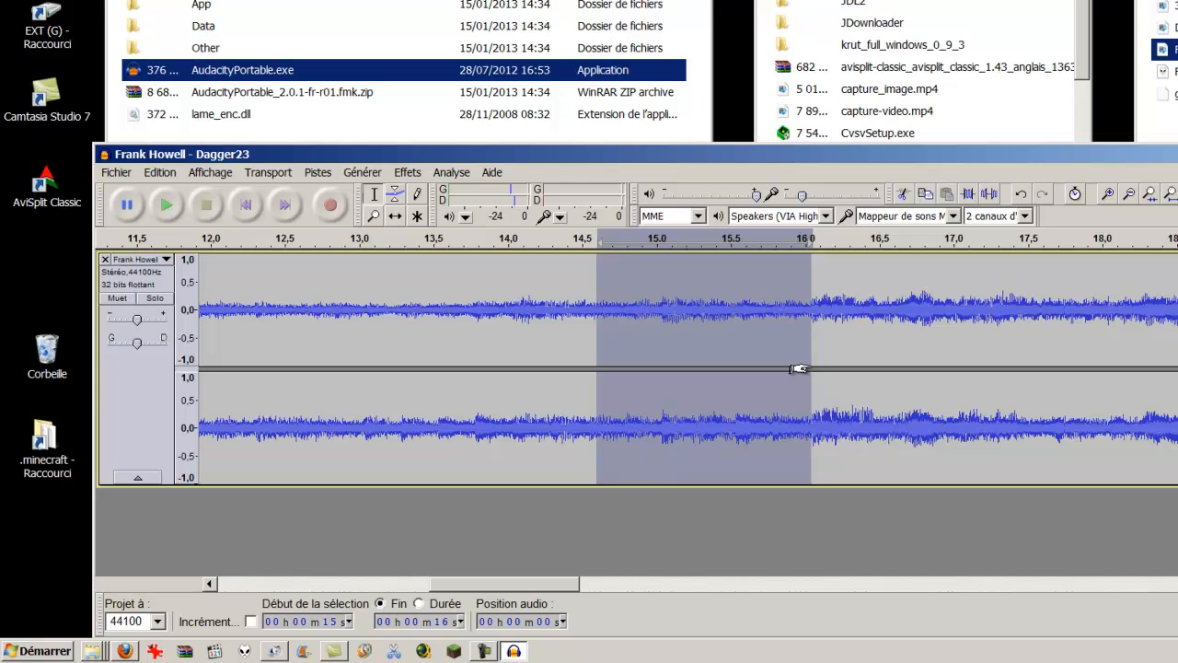
- Replay the selected passage, and delete the part of the track from about 16 seconds through to its end
{"action": "left_click", "coordinate": [166, 205]}
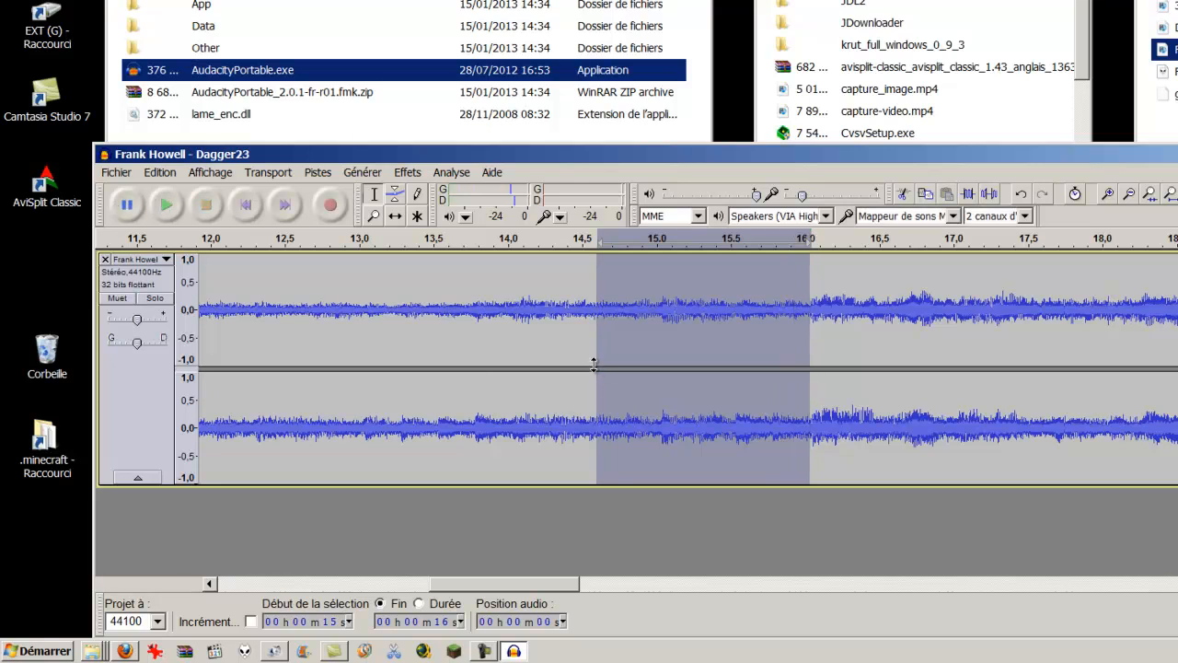
{"action": "left_click", "coordinate": [1128, 197]}
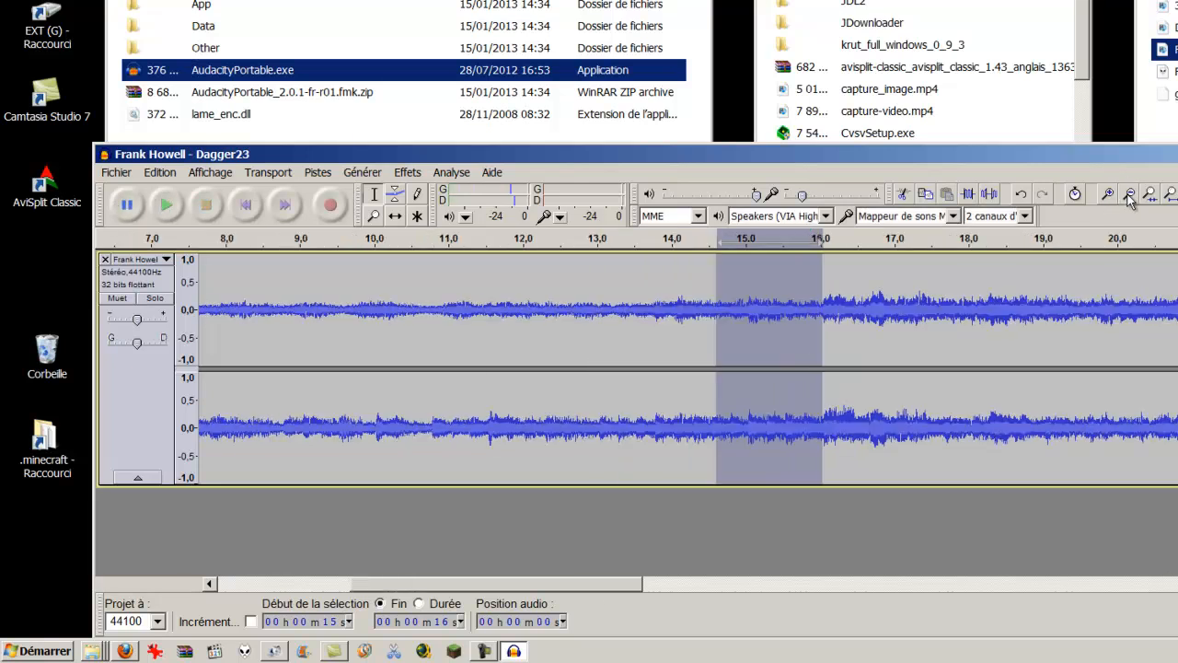
{"action": "left_click", "coordinate": [1129, 197]}
{"action": "left_click", "coordinate": [1129, 199]}
{"action": "left_click", "coordinate": [1129, 199]}
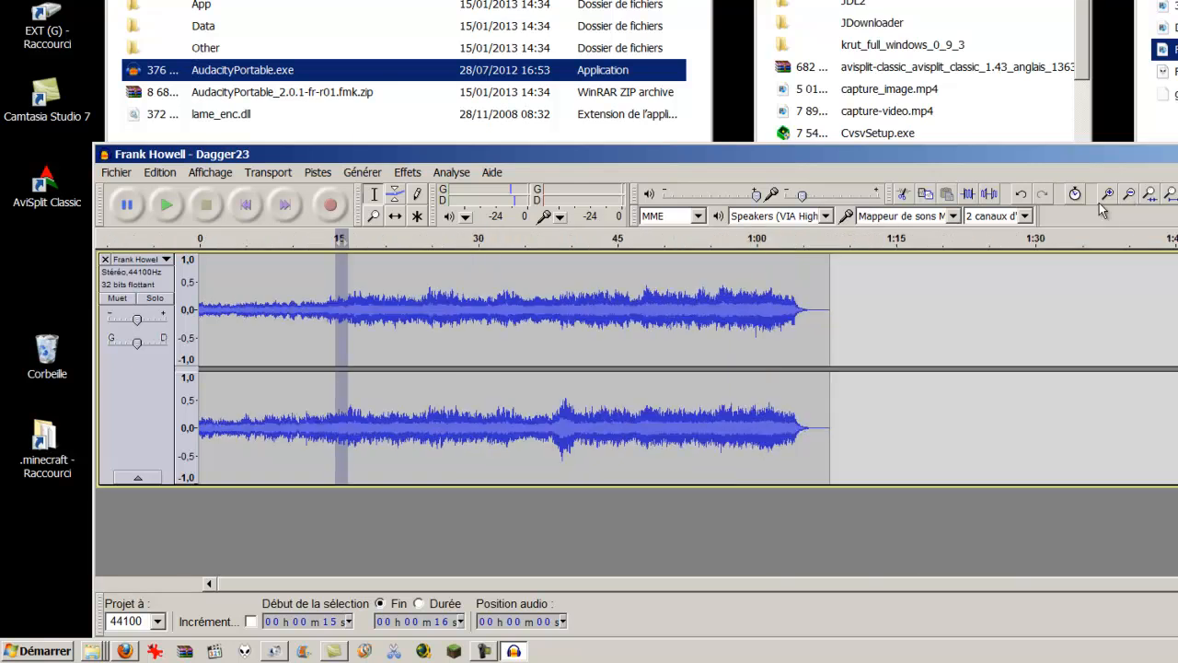
{"action": "left_click_drag", "start_coordinate": [344, 322], "coordinate": [889, 351]}
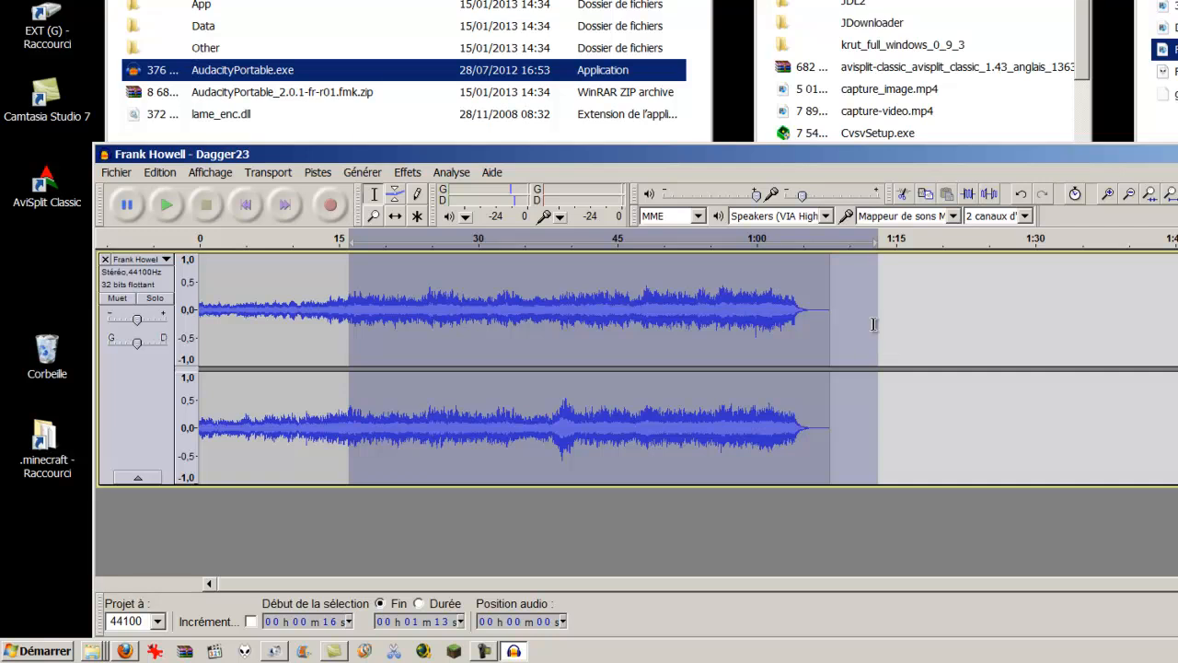
{"action": "key", "text": "Delete"}
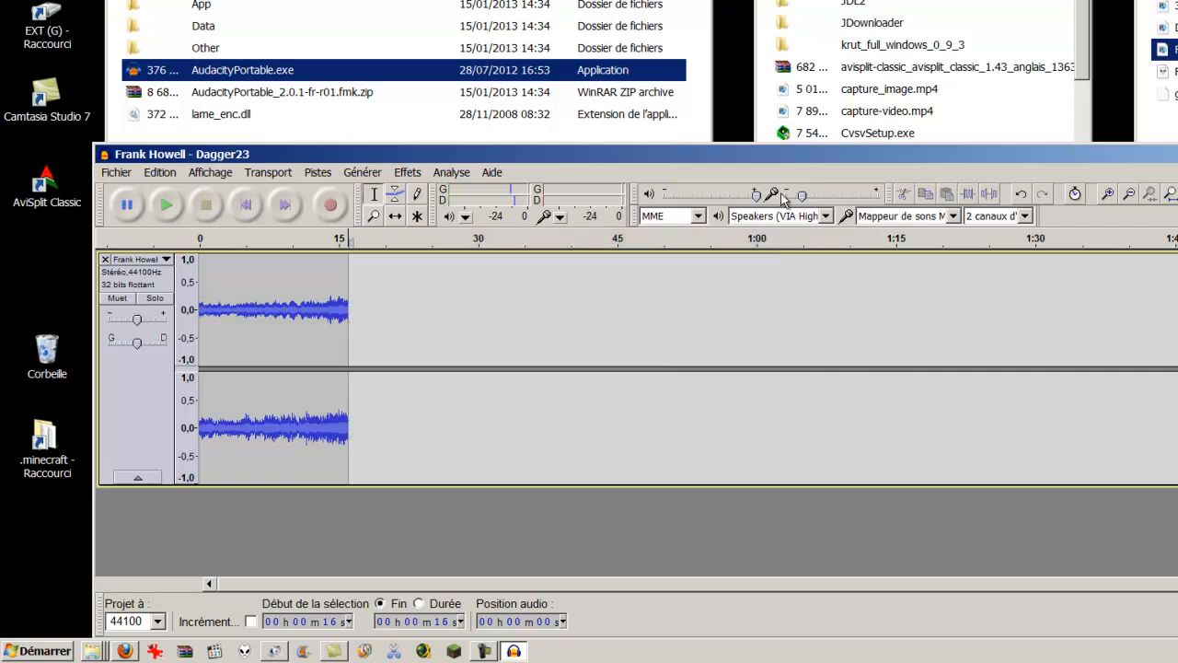
- Listen to the remaining audio from about 3 seconds to about 11 seconds, and stop playback
{"action": "left_click", "coordinate": [1108, 194]}
{"action": "left_click", "coordinate": [1108, 194]}
{"action": "left_click", "coordinate": [1108, 195]}
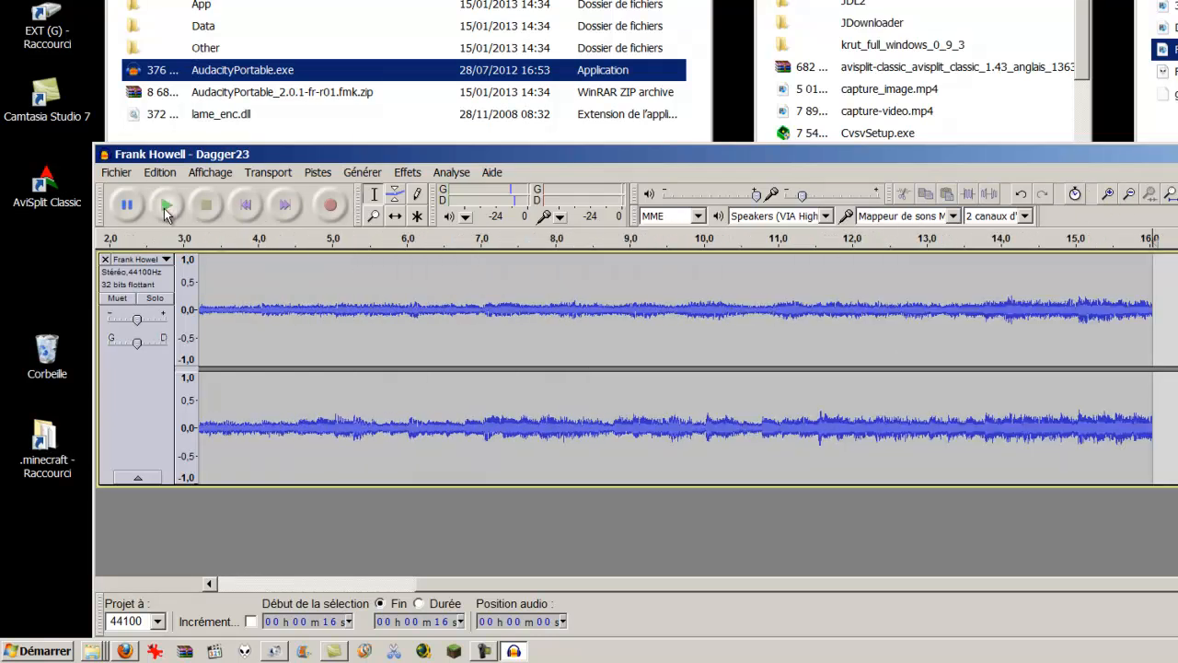
{"action": "left_click", "coordinate": [198, 279]}
{"action": "left_click", "coordinate": [173, 207]}
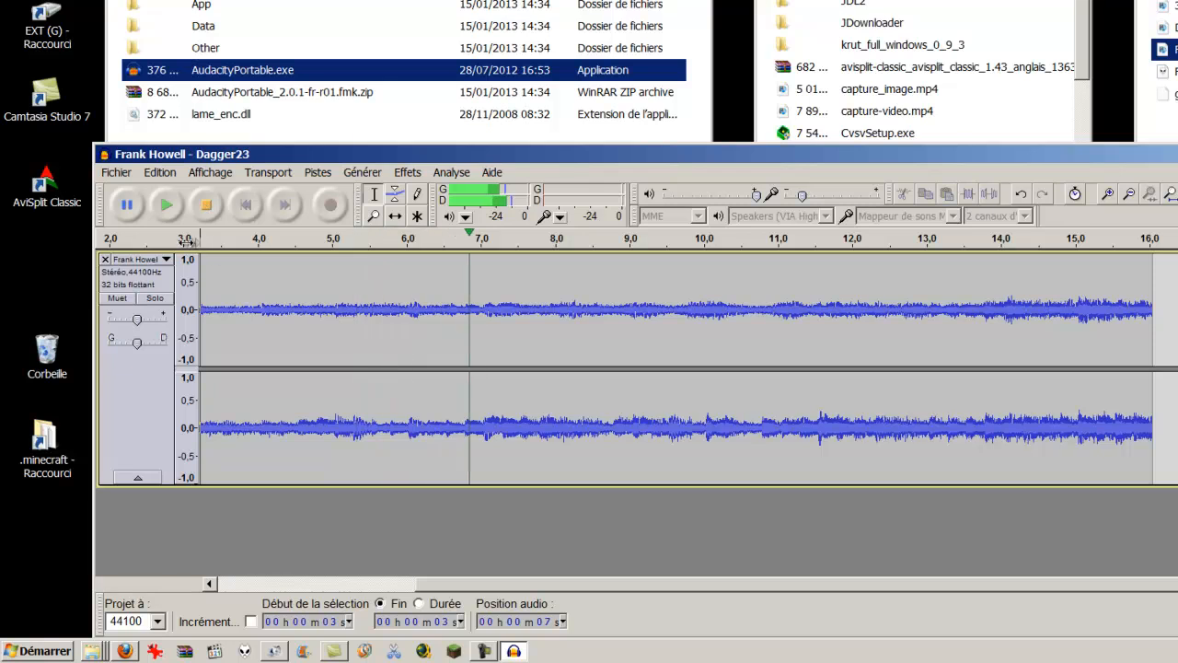
{"action": "left_click_drag", "start_coordinate": [214, 273], "coordinate": [171, 274]}
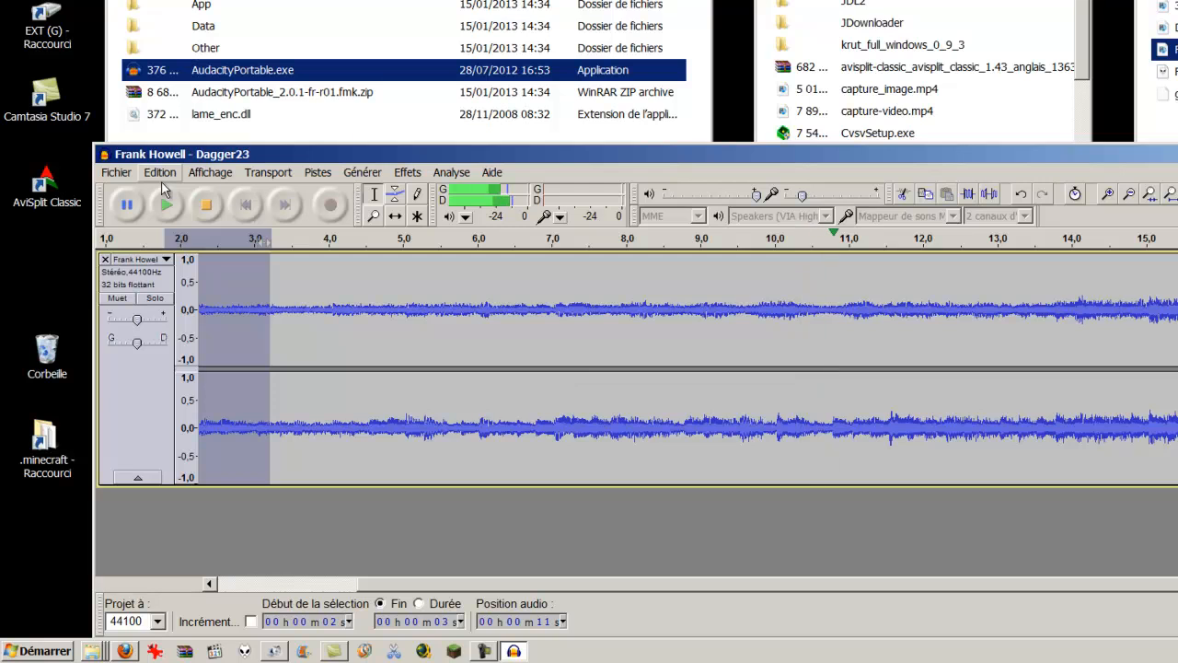
{"action": "left_click", "coordinate": [206, 204]}
- Select the whole remaining track from its start to past its end and play it
{"action": "left_click_drag", "start_coordinate": [341, 400], "coordinate": [2, 361]}
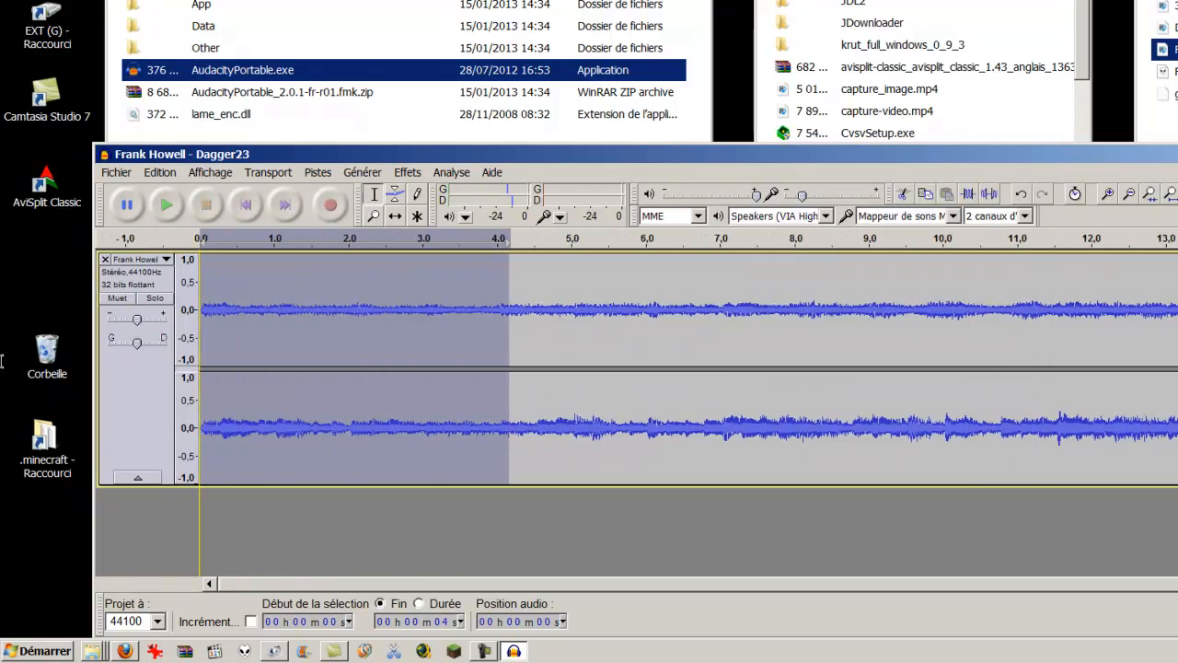
{"action": "left_click", "coordinate": [223, 404]}
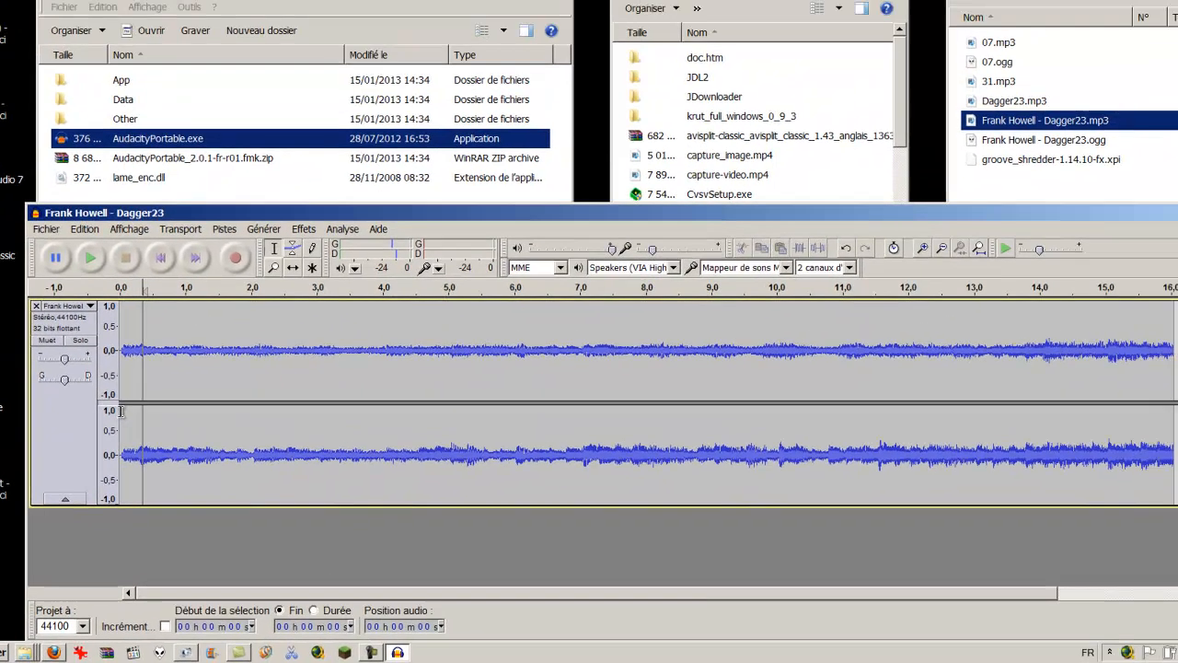
{"action": "left_click", "coordinate": [202, 378]}
{"action": "left_click_drag", "start_coordinate": [93, 421], "coordinate": [1176, 416]}
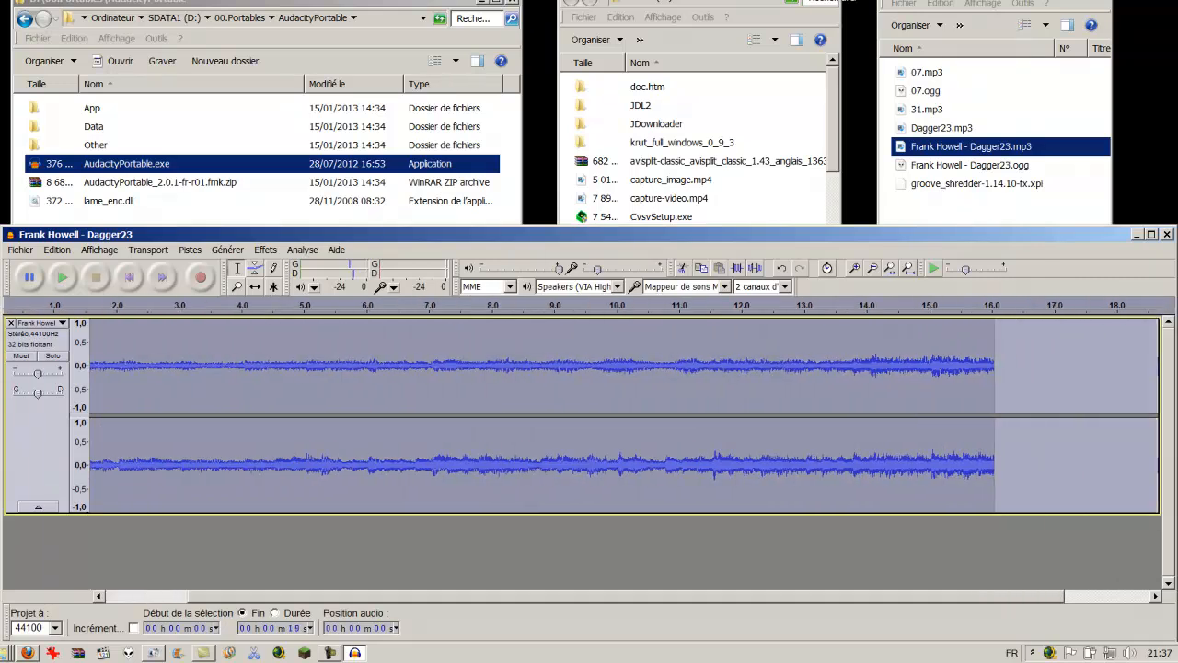
{"action": "left_click", "coordinate": [62, 277]}
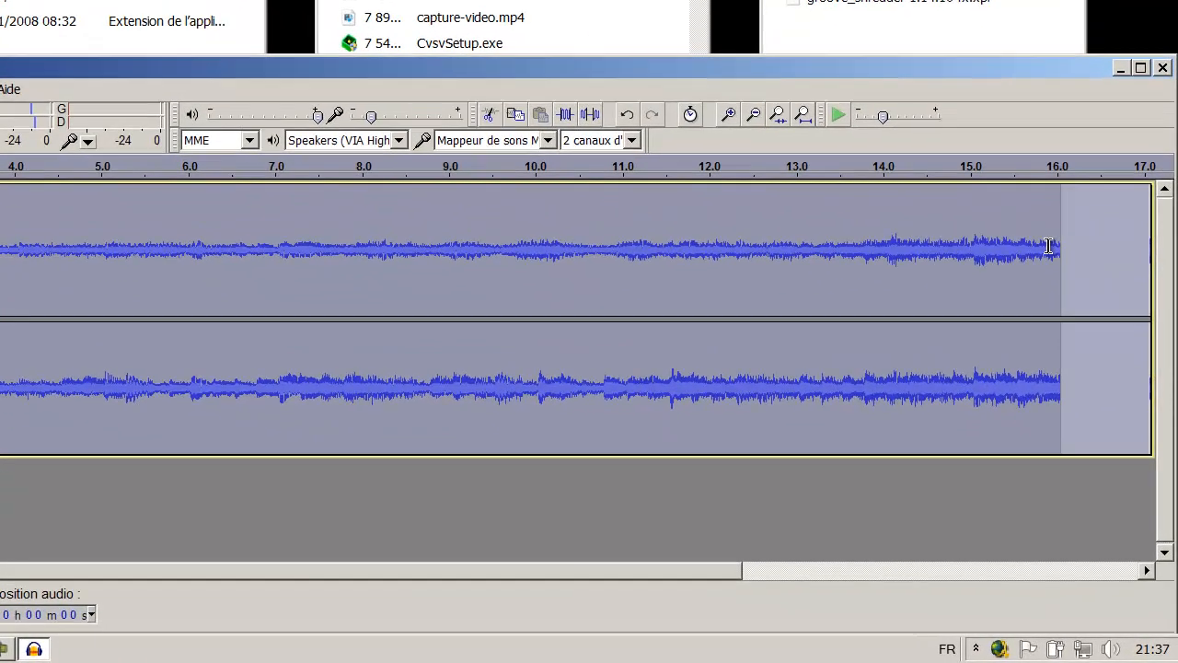
- Apply a fade-out from about 15.9 seconds to the end of the track, and listen to the ending from about 14.5 seconds
{"action": "left_click", "coordinate": [1088, 362]}
{"action": "left_click_drag", "start_coordinate": [1053, 244], "coordinate": [1059, 244]}
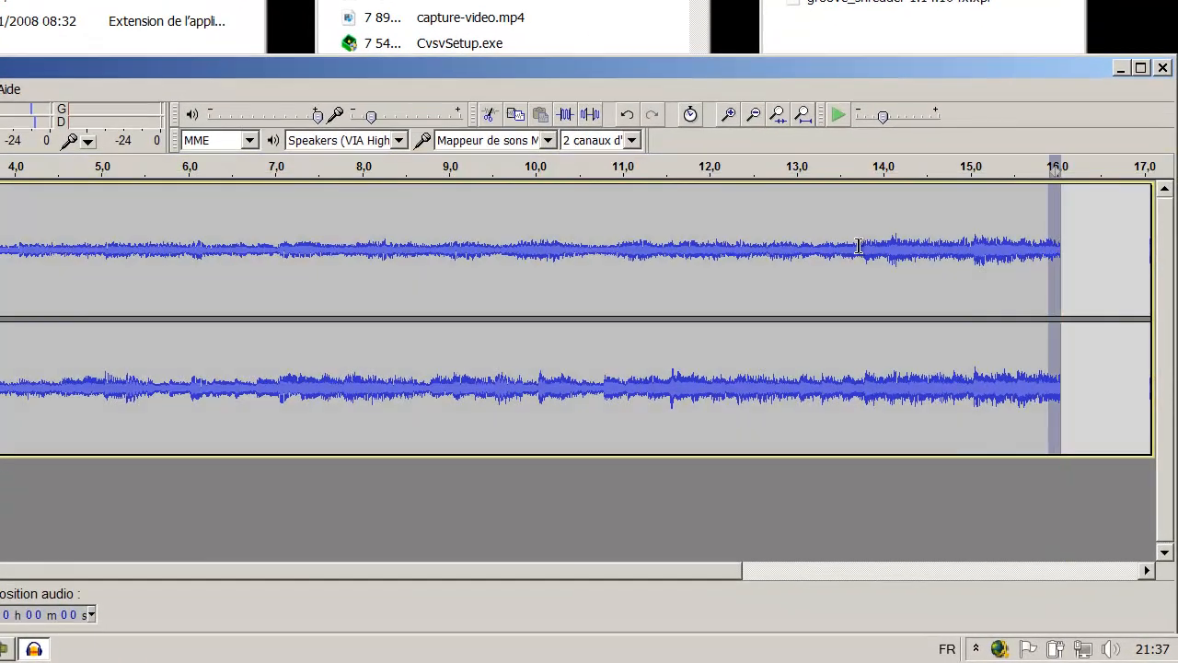
{"action": "left_click", "coordinate": [0, 90]}
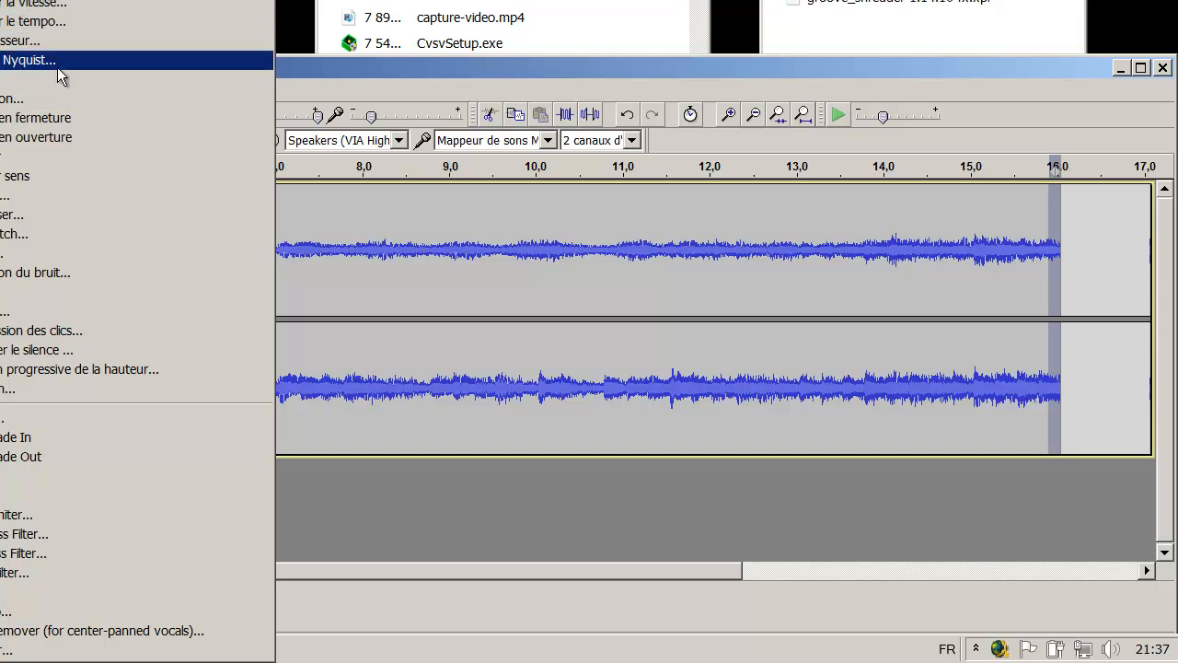
{"action": "left_click", "coordinate": [216, 118]}
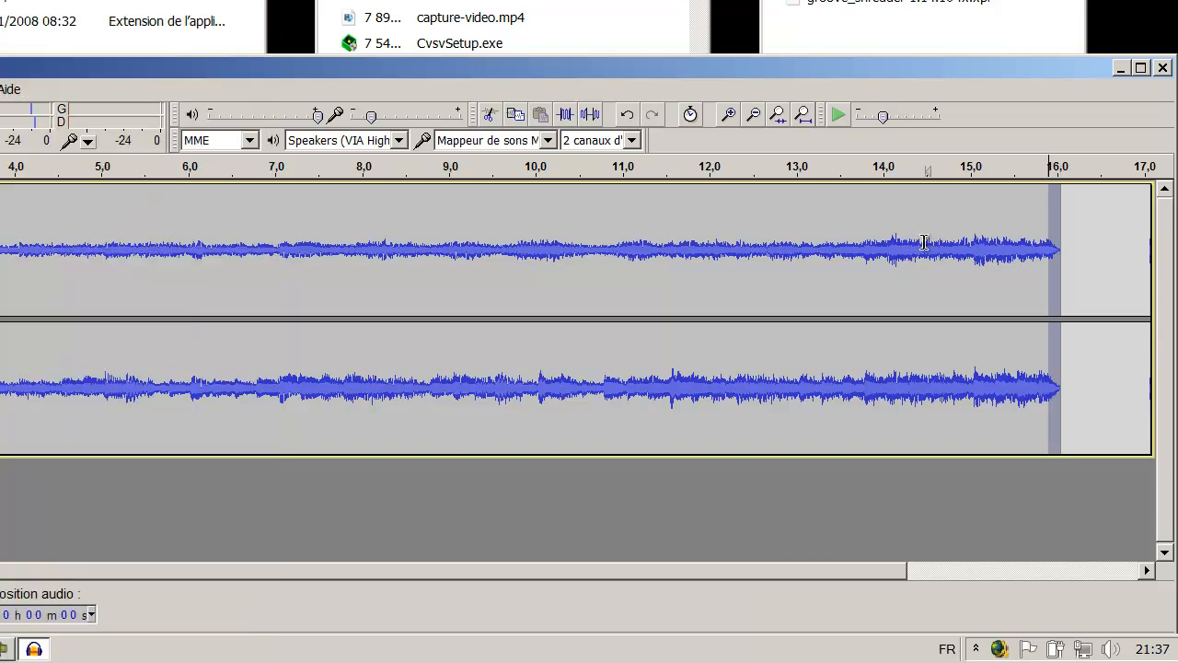
{"action": "left_click_drag", "start_coordinate": [924, 254], "coordinate": [1060, 276]}
{"action": "key", "text": "space"}
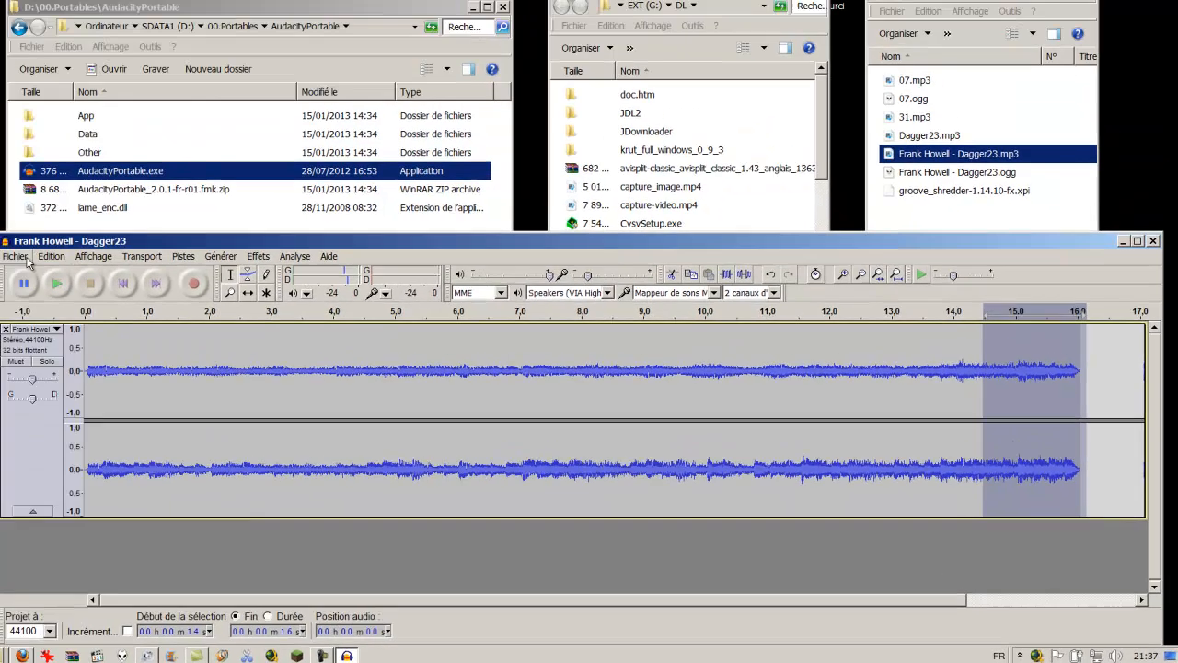
- Export the trimmed track to the JDL2 folder in MP3 format under the suggested file name
{"action": "left_click", "coordinate": [53, 271]}
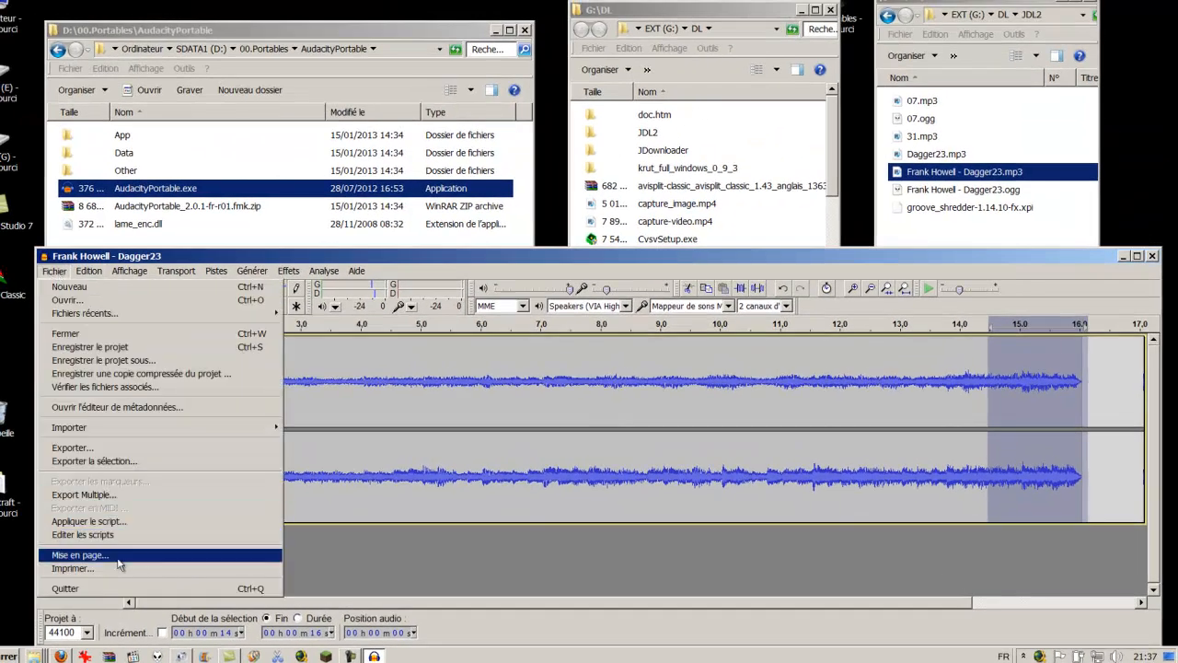
{"action": "left_click", "coordinate": [83, 448]}
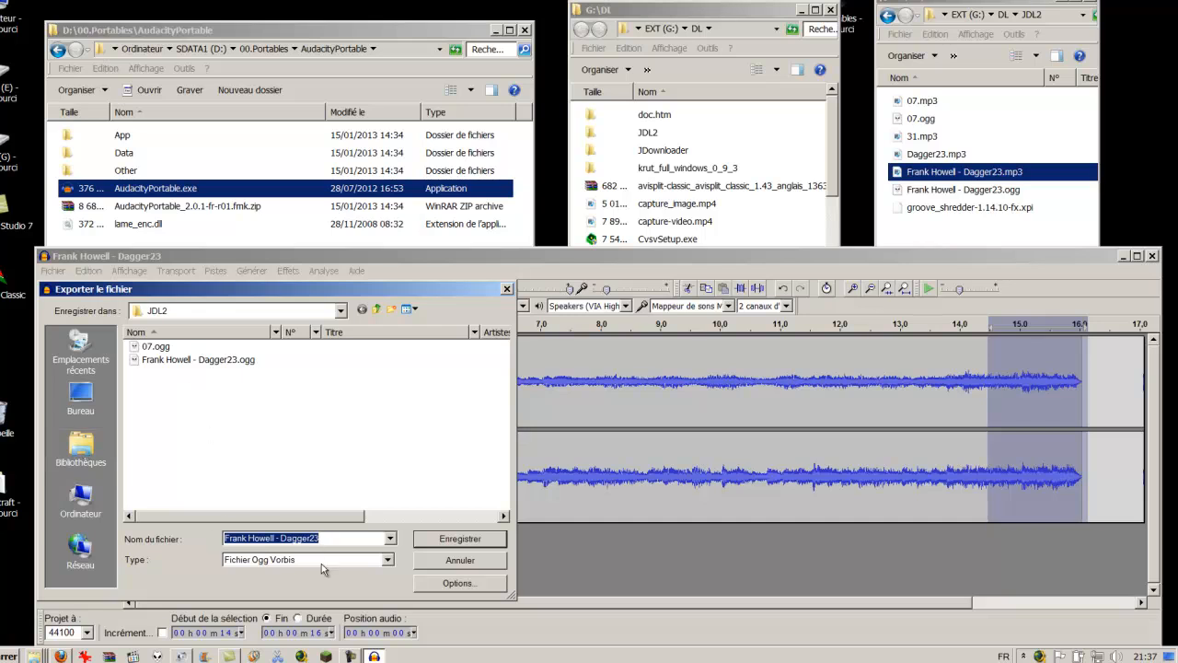
{"action": "left_click", "coordinate": [387, 560]}
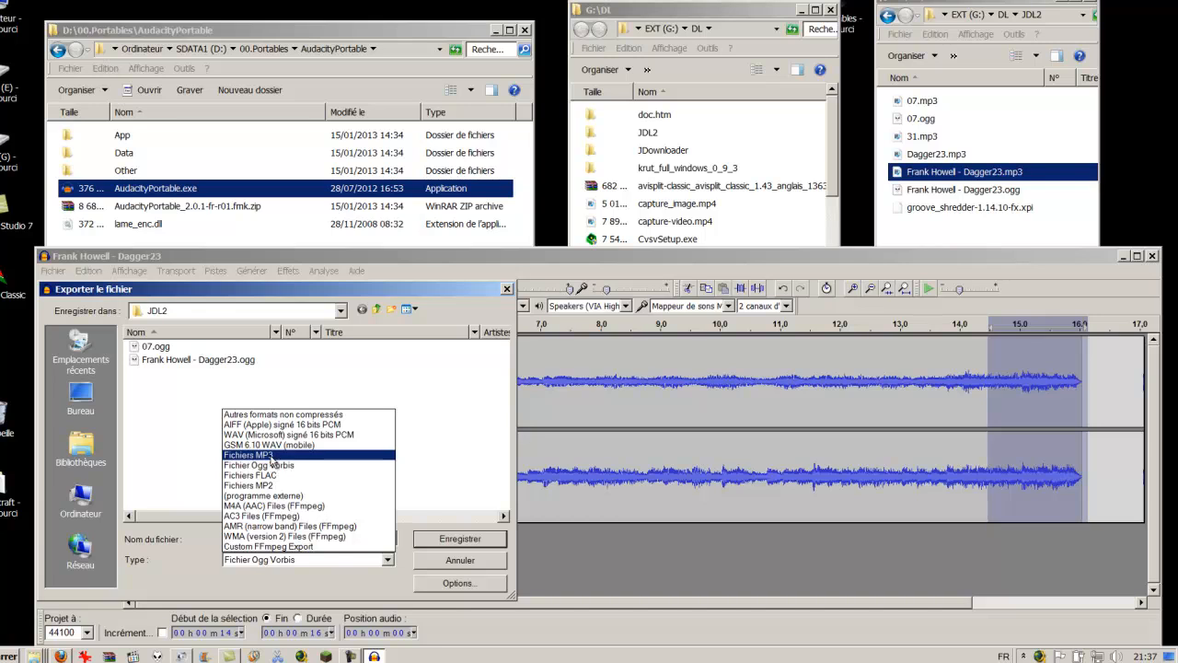
{"action": "left_click", "coordinate": [270, 456]}
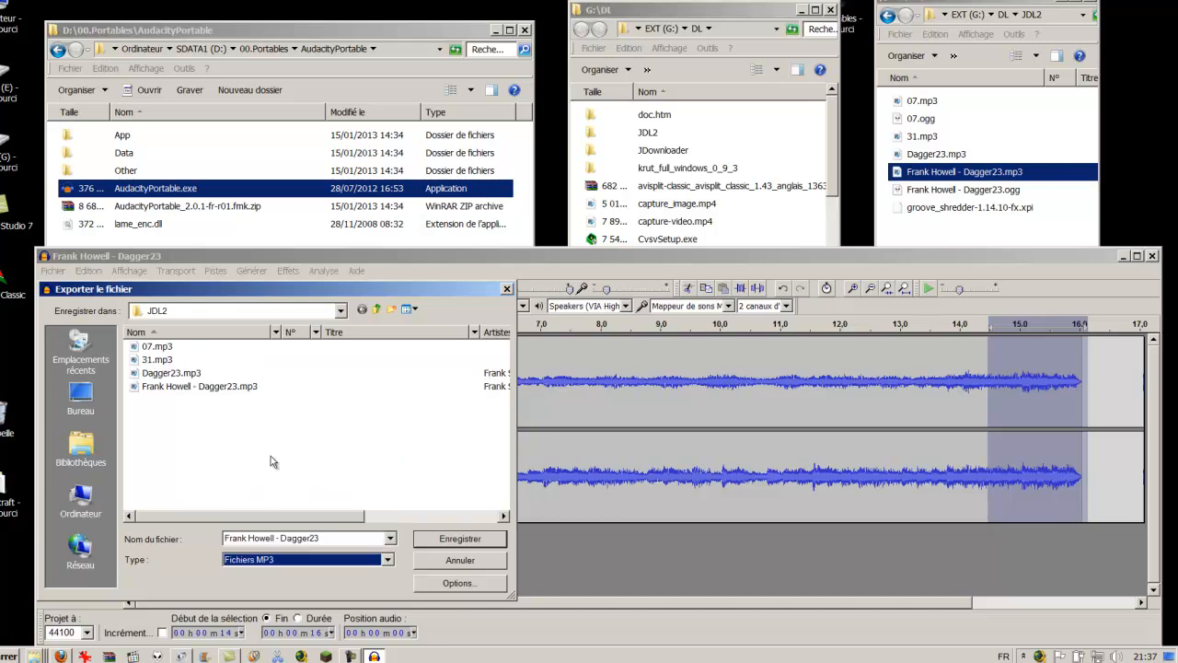
{"action": "left_click", "coordinate": [465, 541]}
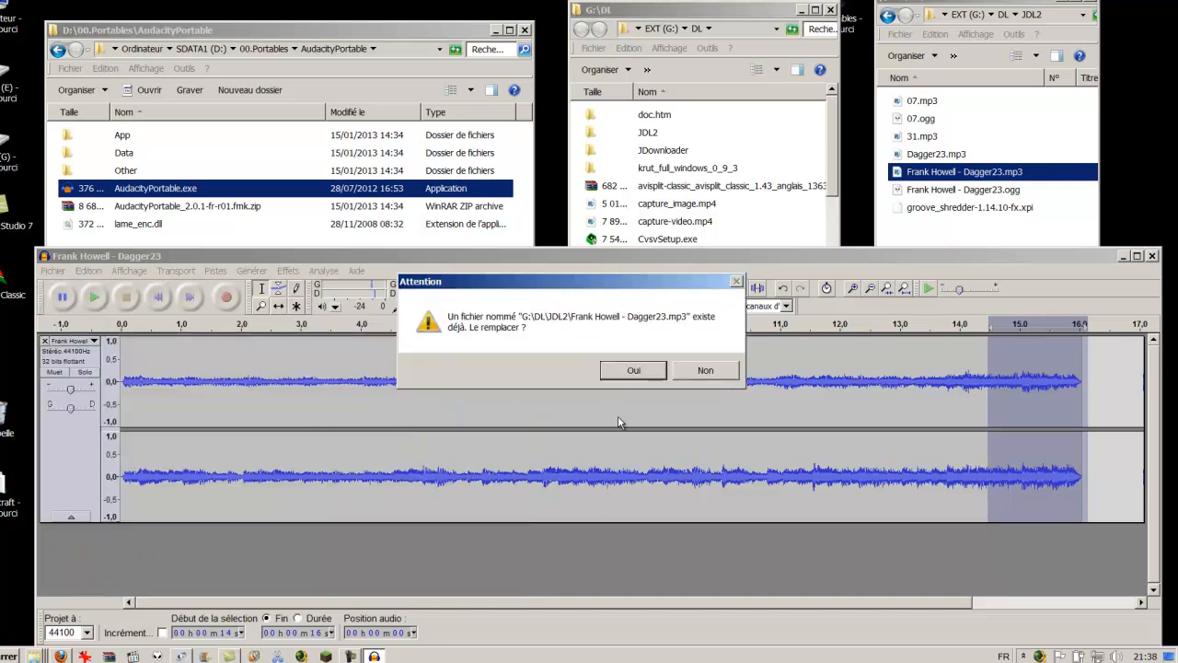
- Rename Dagger23.mp3 in the JDL2 folder to Dagger230.mp3
{"action": "left_click", "coordinate": [946, 154]}
{"action": "left_click", "coordinate": [946, 156]}
{"action": "type", "text": "0"}
{"action": "key", "text": "Return"}
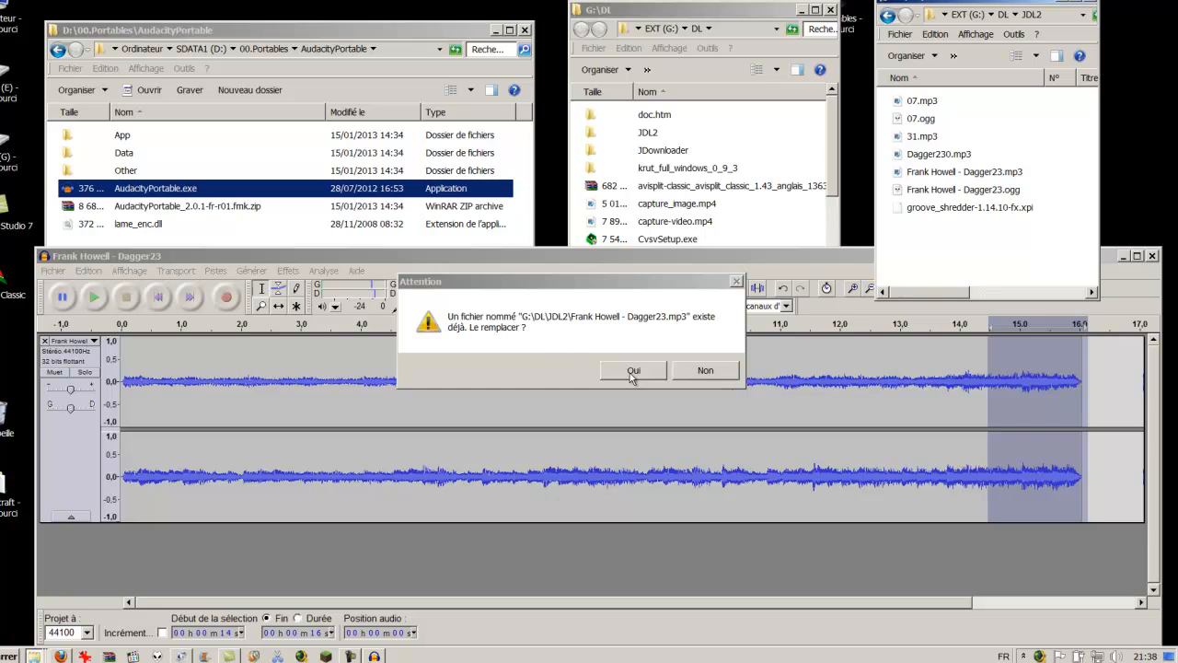
- Agree to replace the existing MP3 file and accept the metadata as it stands to complete the export
{"action": "left_click", "coordinate": [631, 372]}
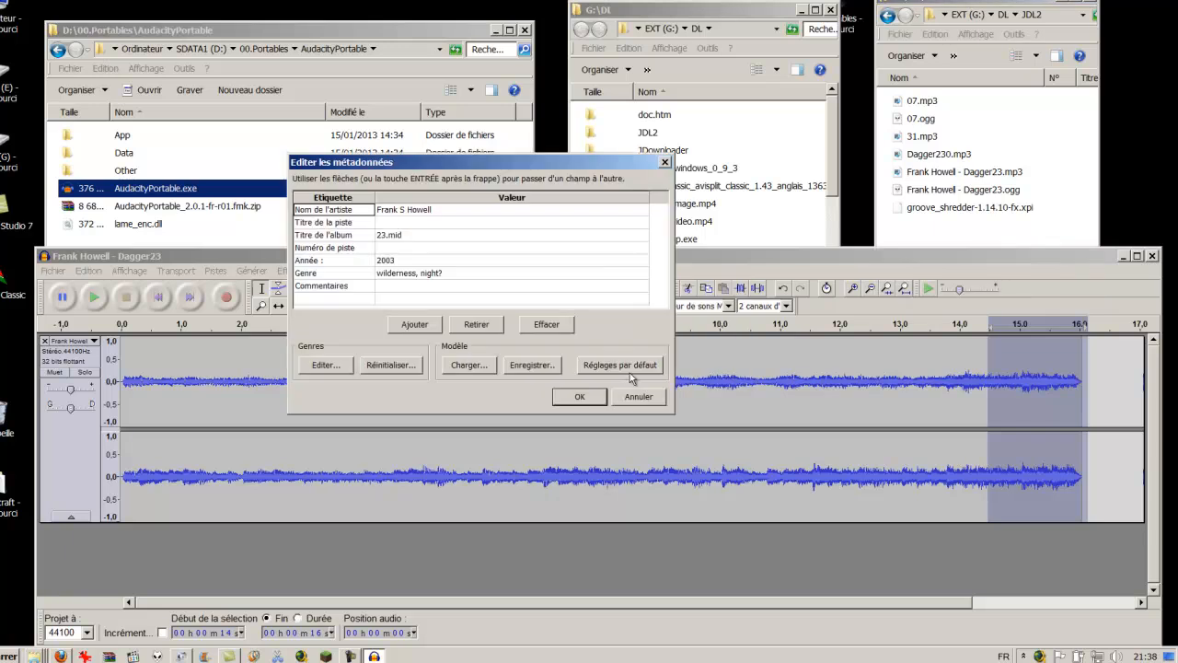
{"action": "left_click", "coordinate": [579, 397]}
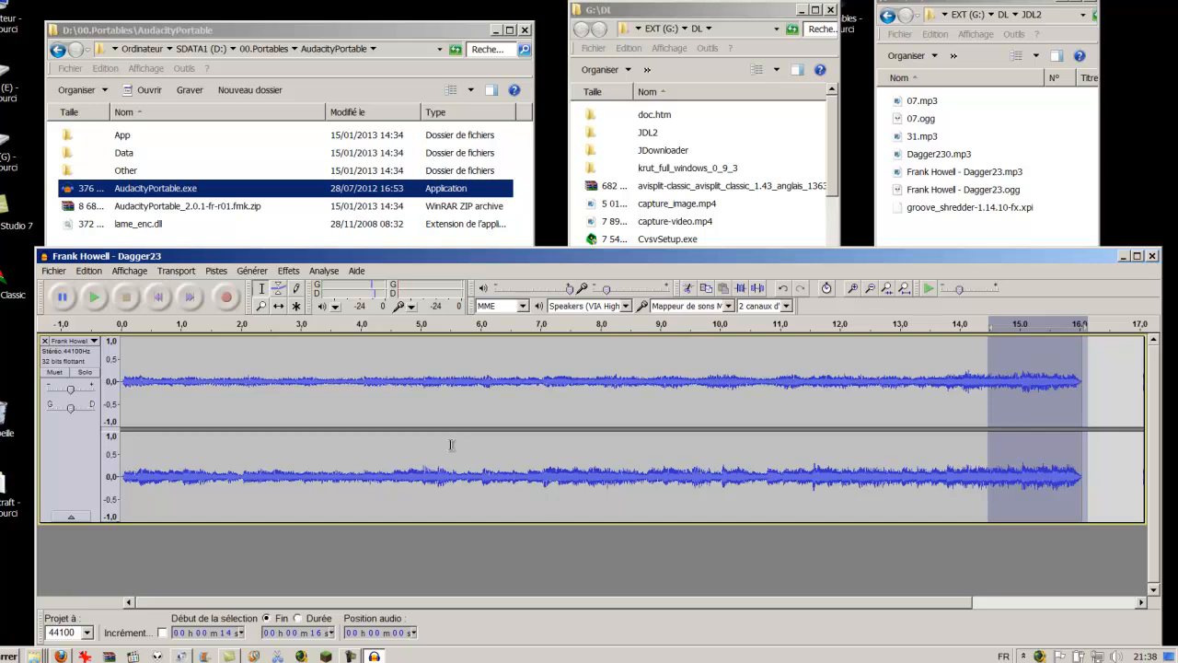
- Rename lame_enc.dll in the AudacityPortable folder to lame_enc0.dll
{"action": "left_click", "coordinate": [127, 227]}
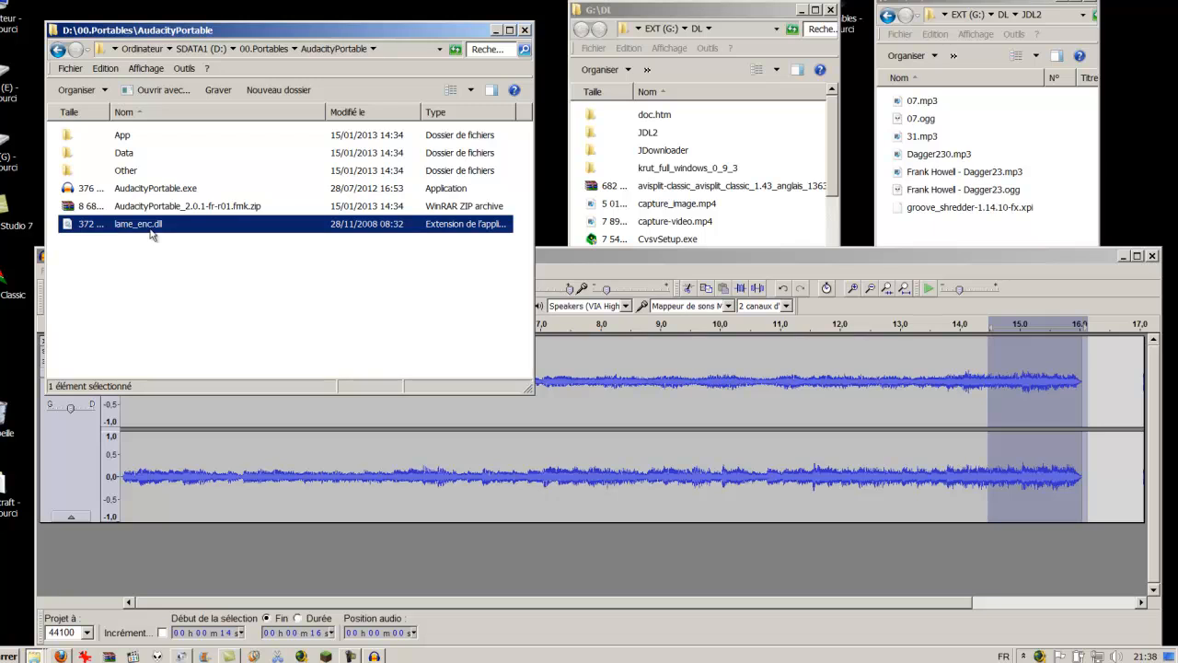
{"action": "left_click", "coordinate": [153, 226]}
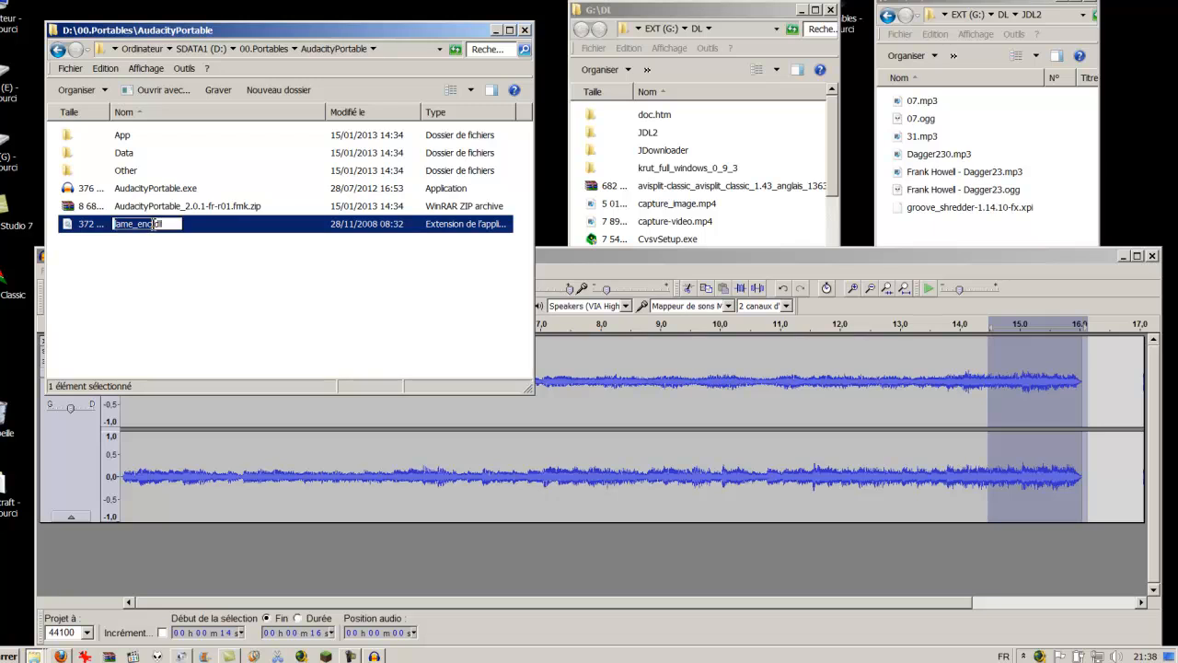
{"action": "left_click", "coordinate": [261, 353]}
{"action": "left_click", "coordinate": [672, 266]}
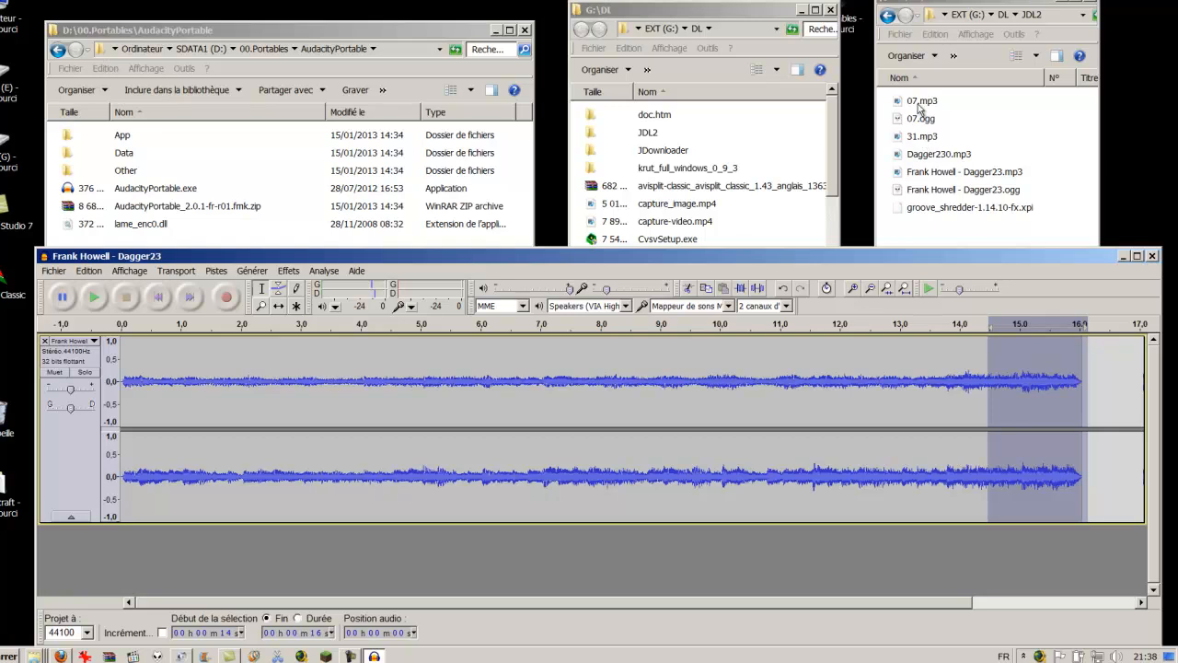
{"action": "left_click", "coordinate": [832, 177]}
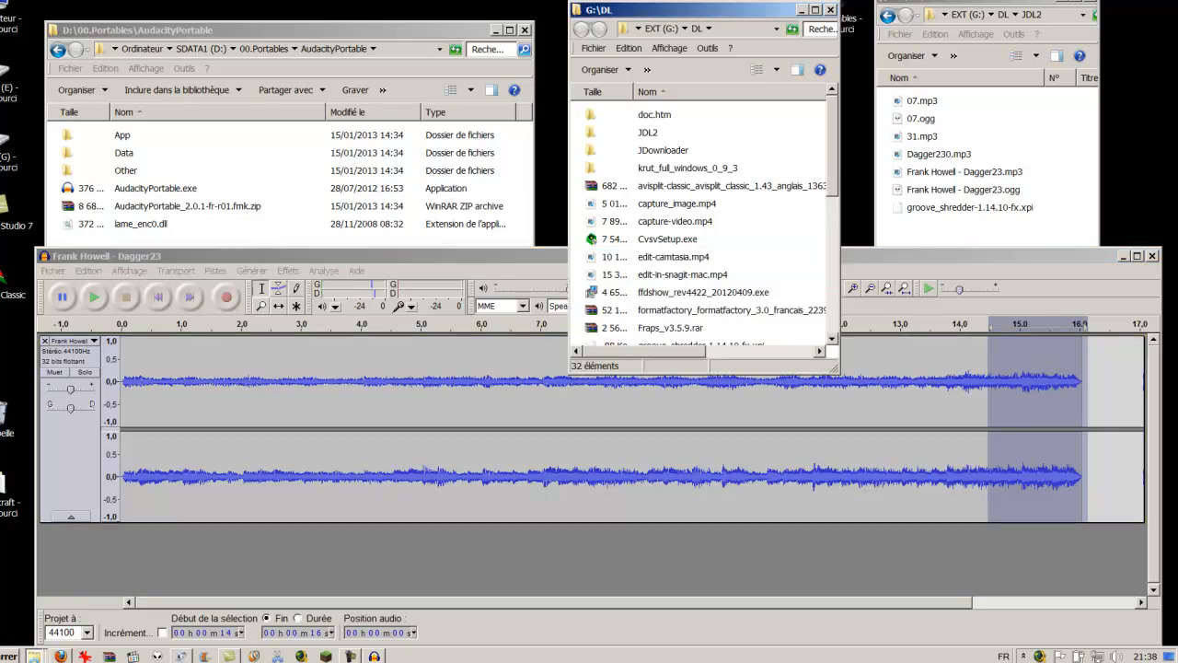
- Export the track again as an MP3 named Dagger23 in the JDL2 folder, accepting its metadata
{"action": "left_click", "coordinate": [53, 270]}
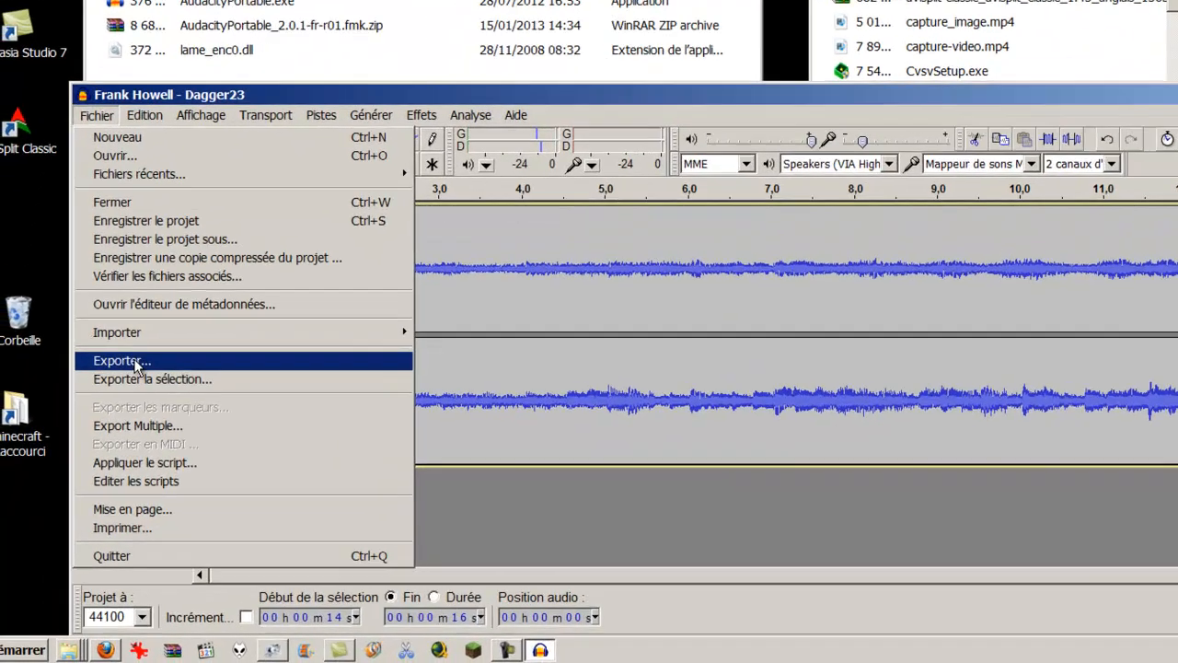
{"action": "left_click", "coordinate": [74, 447]}
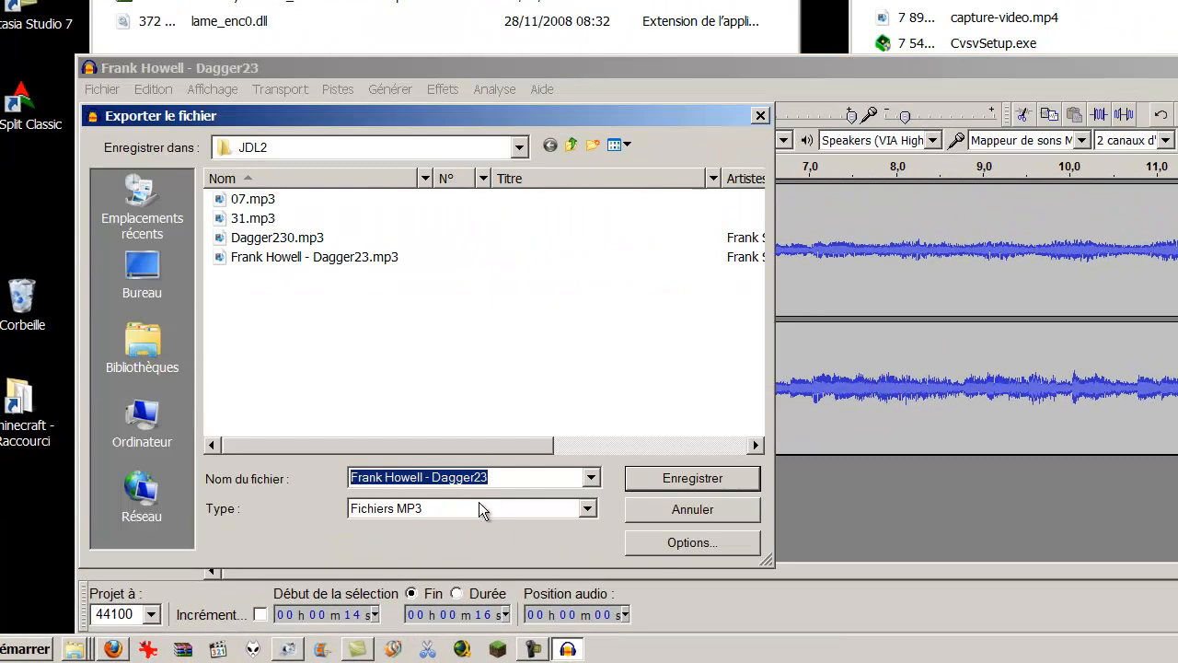
{"action": "left_click_drag", "start_coordinate": [436, 476], "coordinate": [233, 462]}
{"action": "key", "text": "BackSpace"}
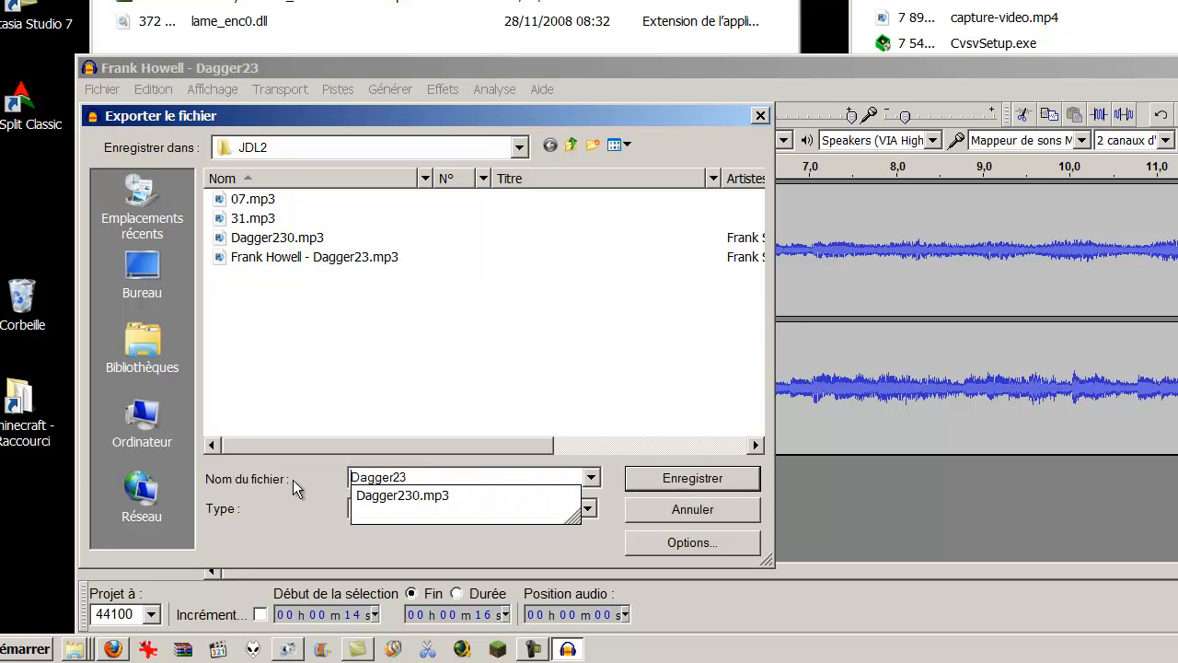
{"action": "left_click", "coordinate": [606, 482]}
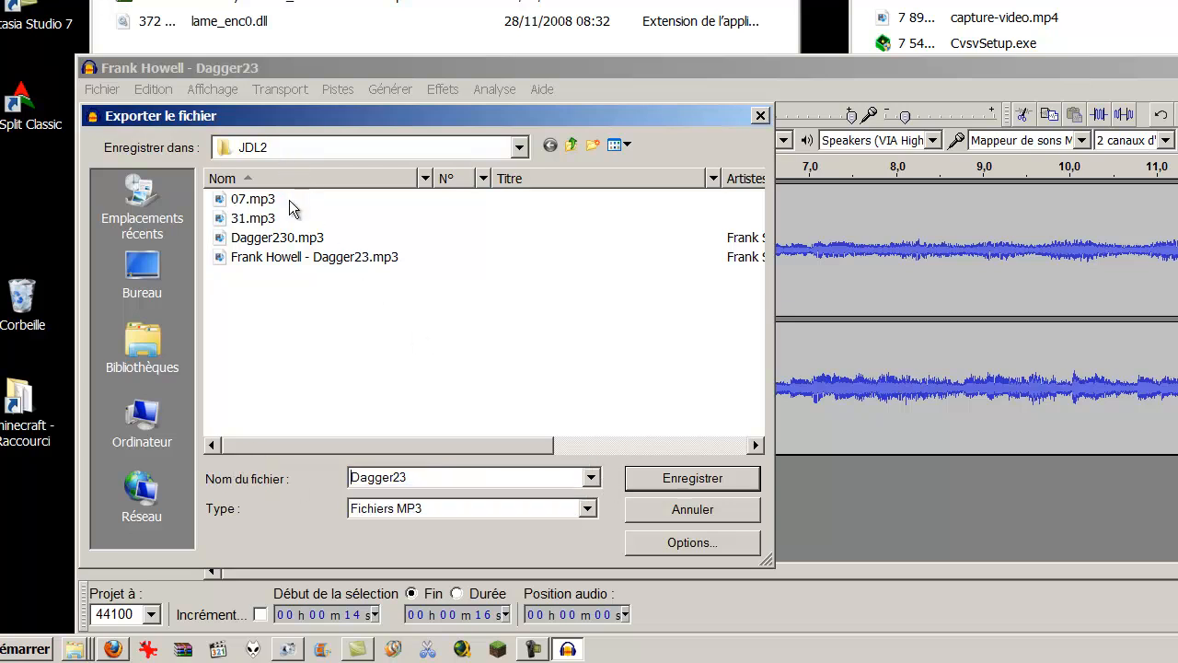
{"action": "left_click", "coordinate": [694, 480]}
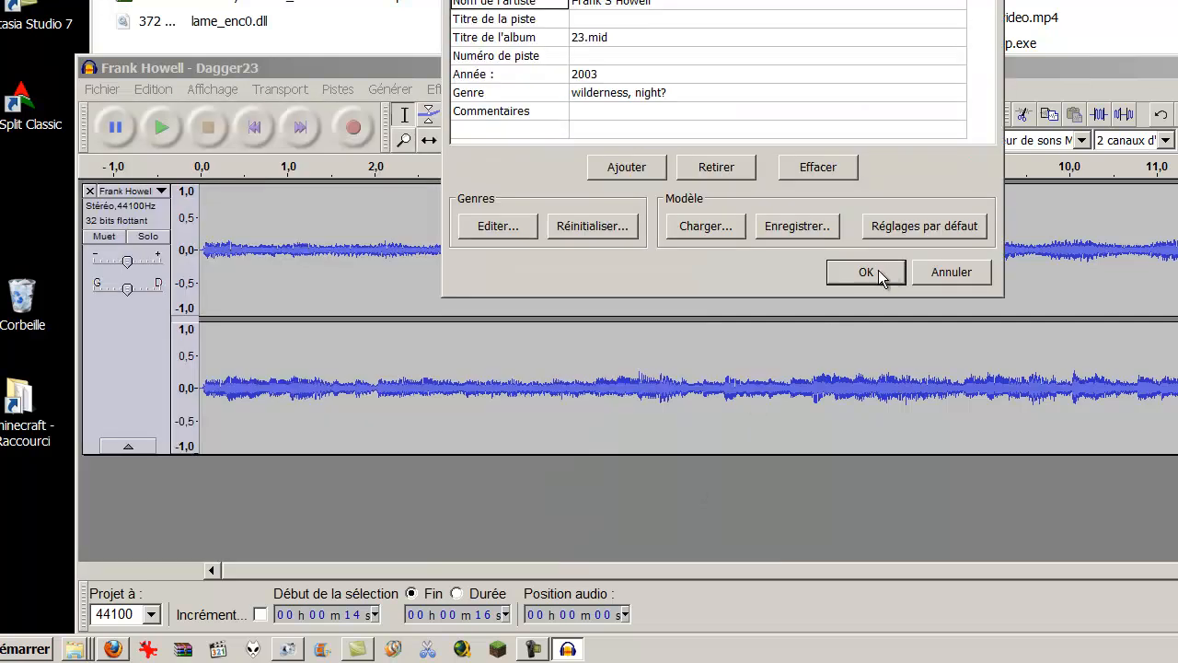
{"action": "left_click", "coordinate": [889, 272]}
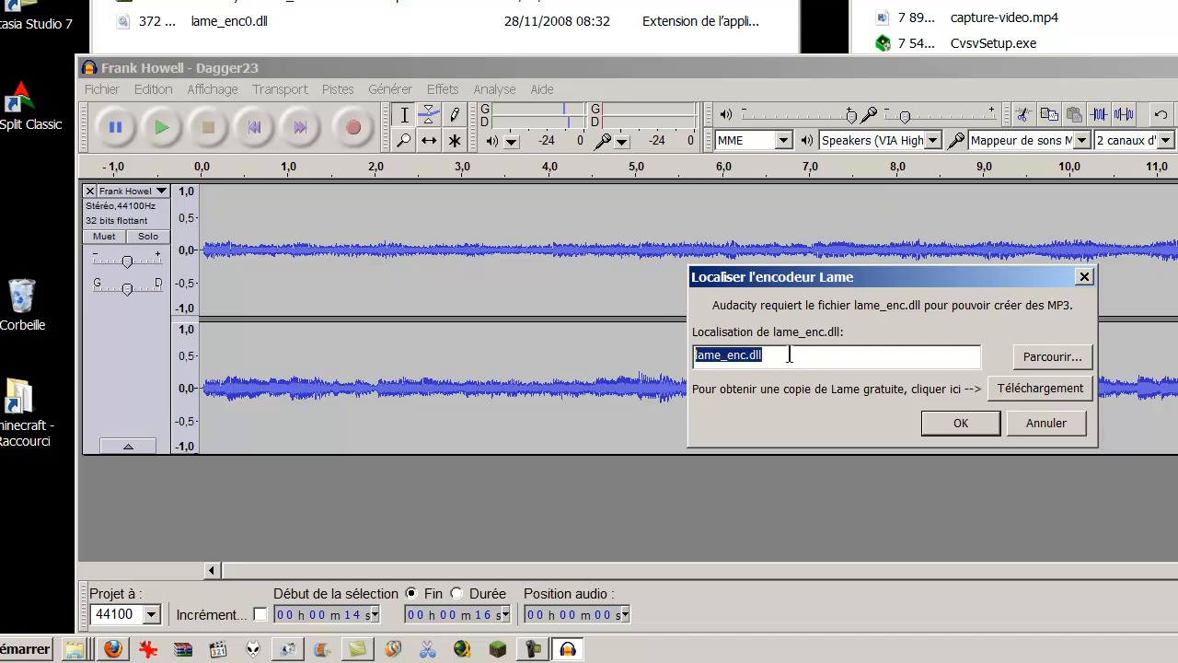
- Open the LAME encoder's download instructions in the browser from the dialog asking for lame_enc.dll
{"action": "left_click_drag", "start_coordinate": [775, 358], "coordinate": [685, 350]}
{"action": "left_click", "coordinate": [1041, 396]}
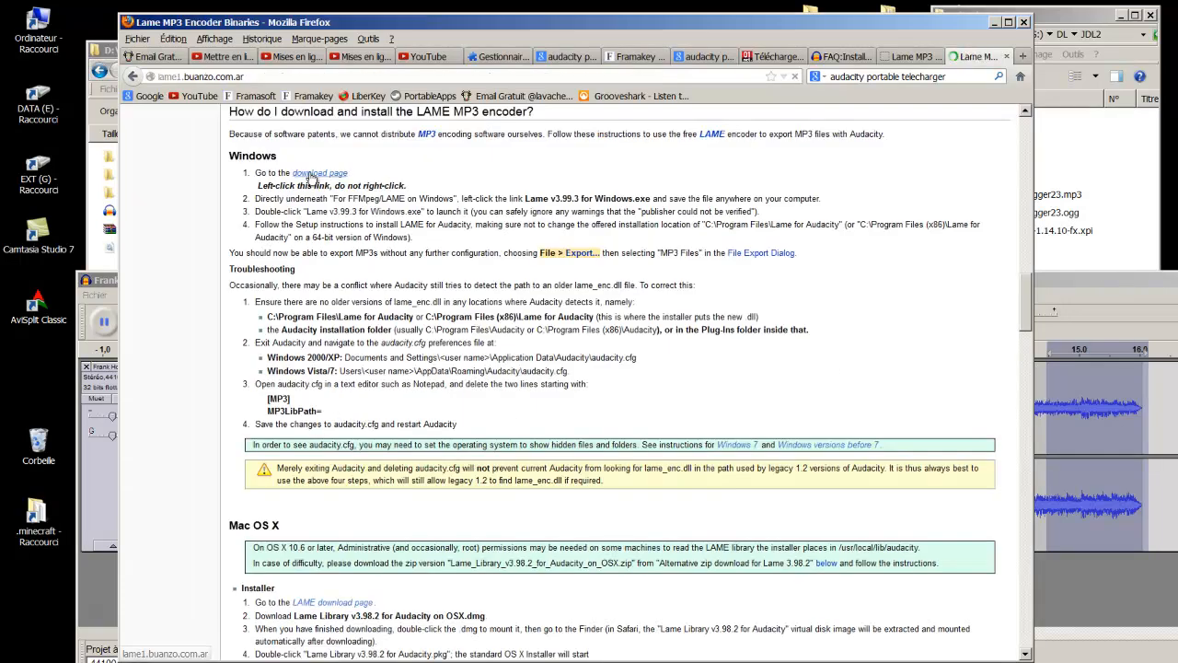
- Open the LAME download page and bring up the download options for libmp3lame-win-3.98.2.zip, without saving it
{"action": "left_click", "coordinate": [311, 175]}
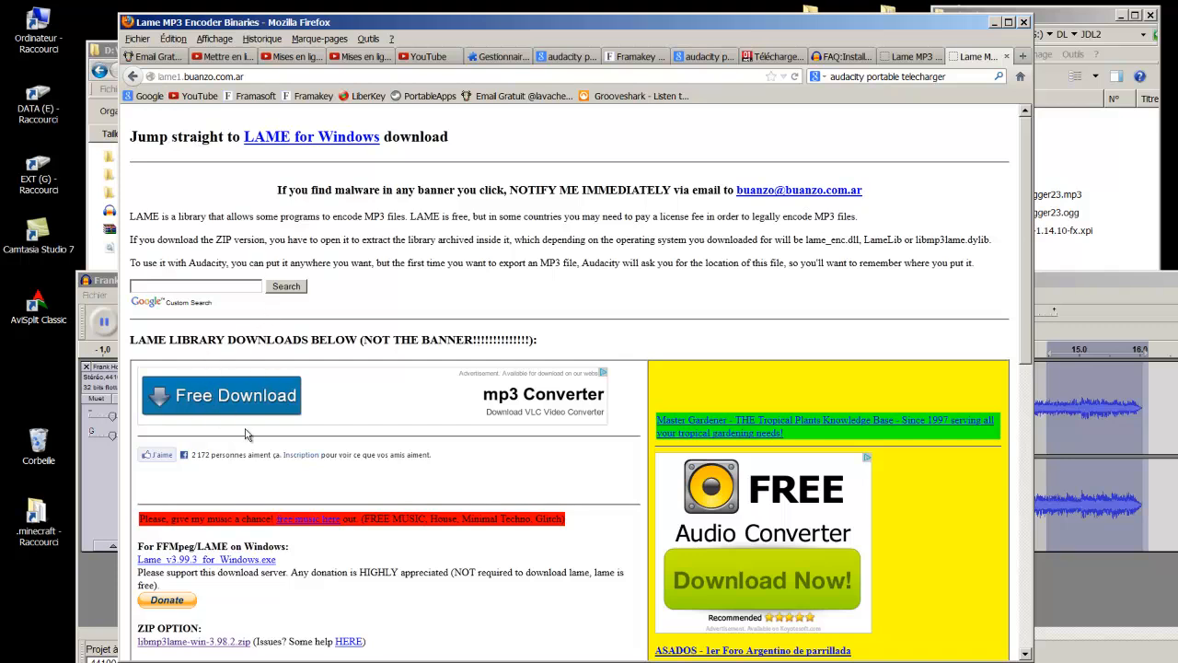
{"action": "left_click_drag", "start_coordinate": [436, 29], "coordinate": [440, 17]}
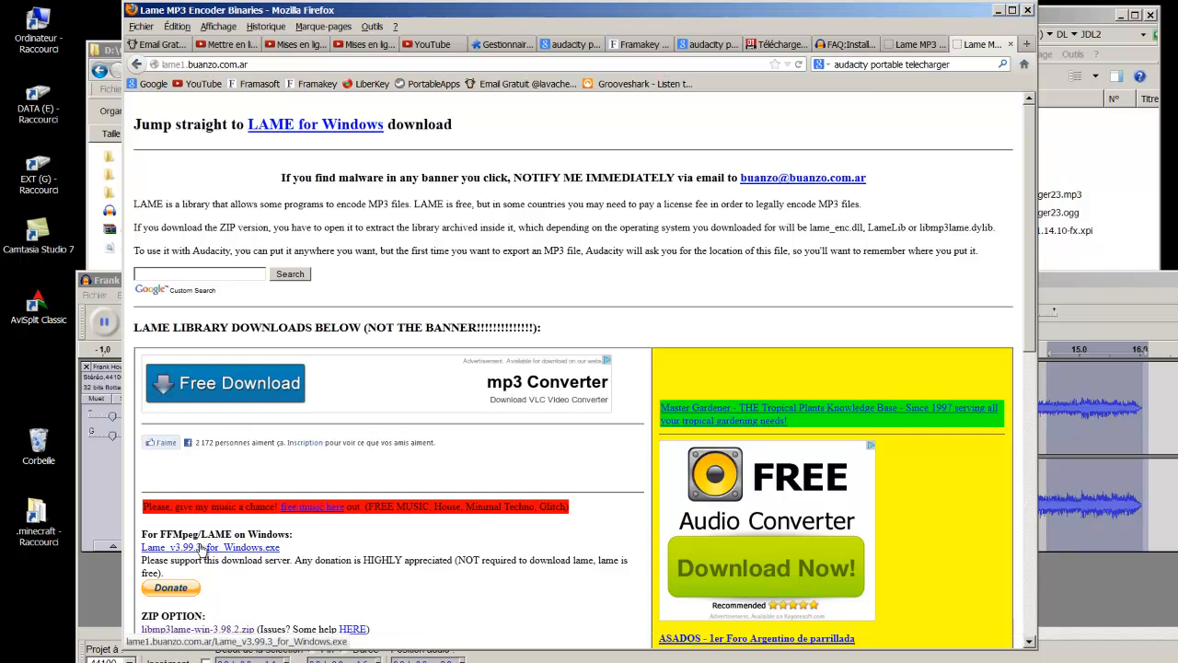
{"action": "scroll", "coordinate": [202, 546], "scroll_direction": "down", "scroll_amount": 5}
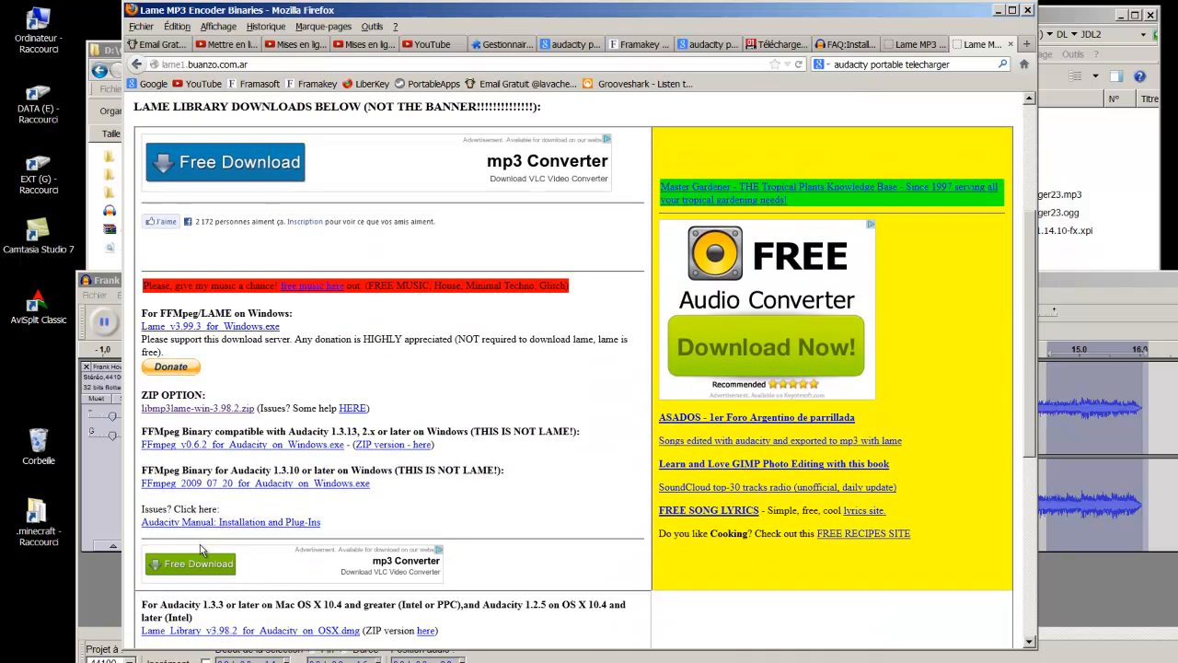
{"action": "left_click", "coordinate": [209, 411]}
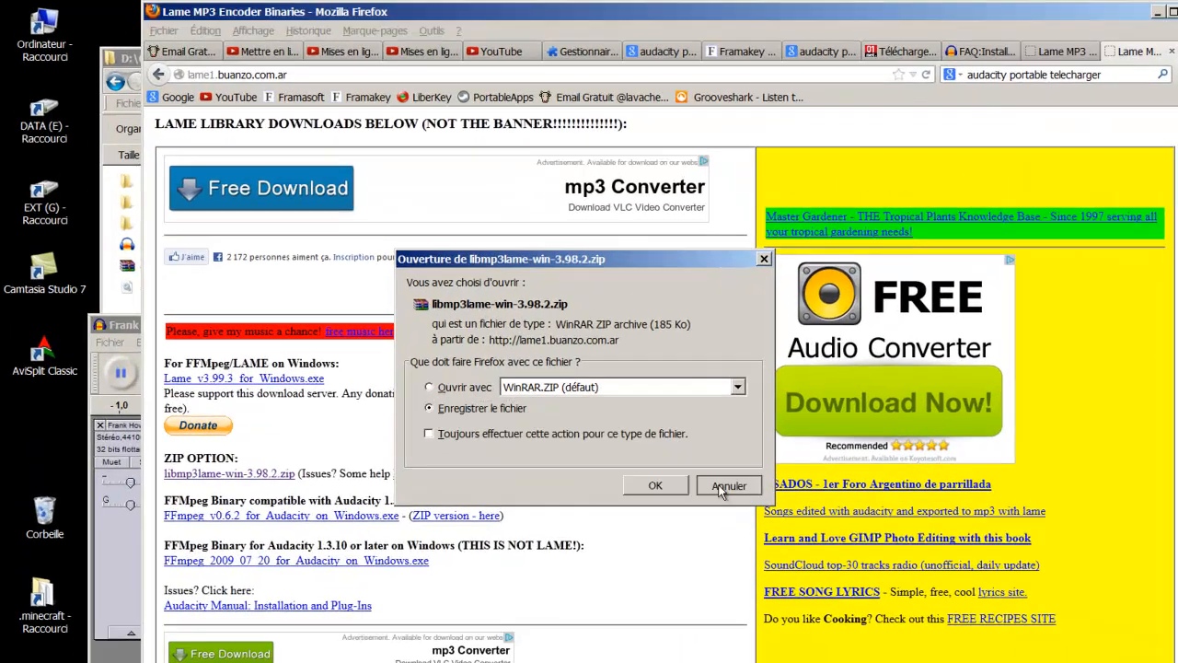
{"action": "left_click", "coordinate": [626, 419]}
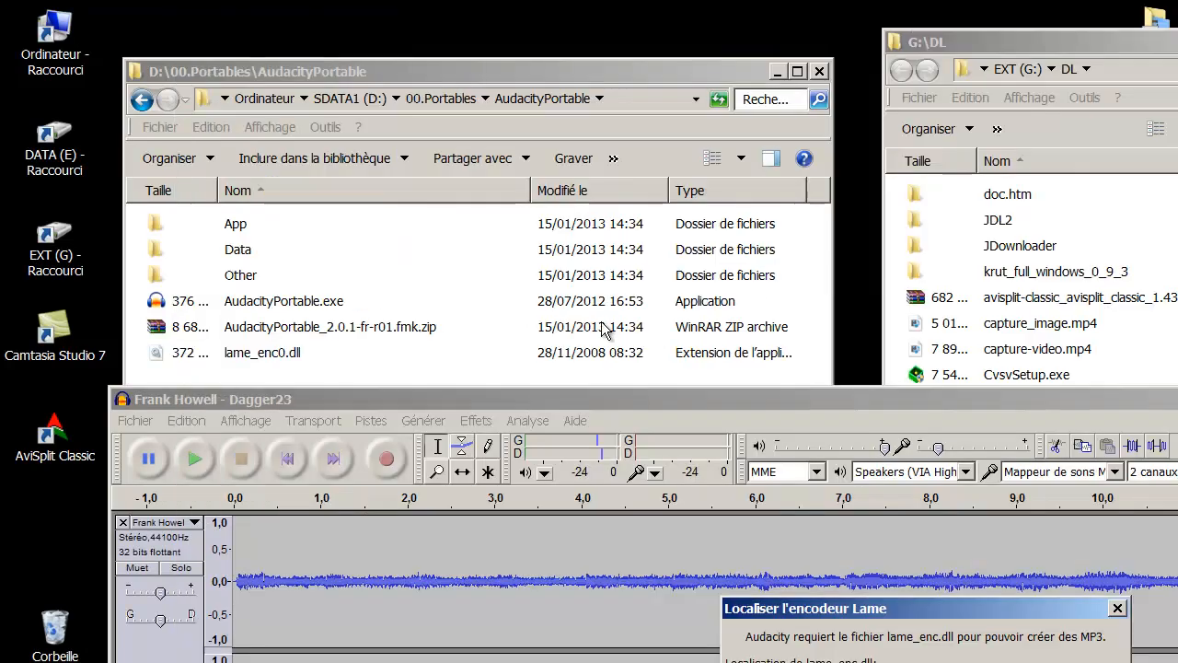
- Rename lame_enc0.dll in the AudacityPortable folder back to lame_enc.dll
{"action": "left_click", "coordinate": [276, 350]}
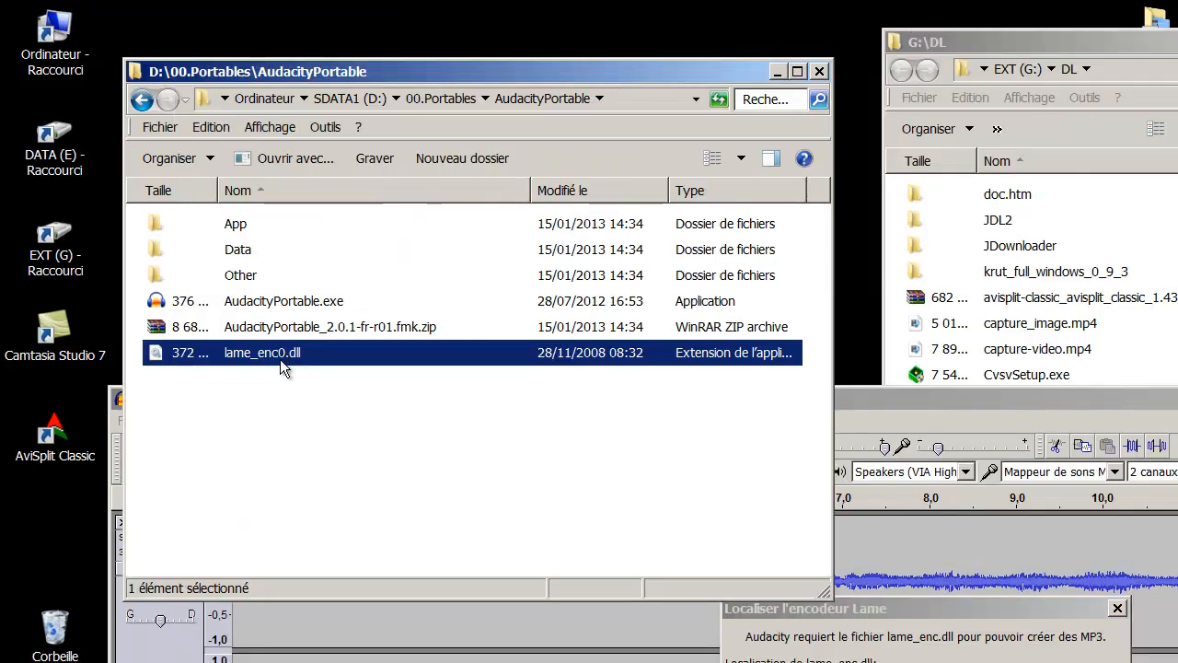
{"action": "left_click", "coordinate": [276, 351]}
{"action": "left_click", "coordinate": [276, 351]}
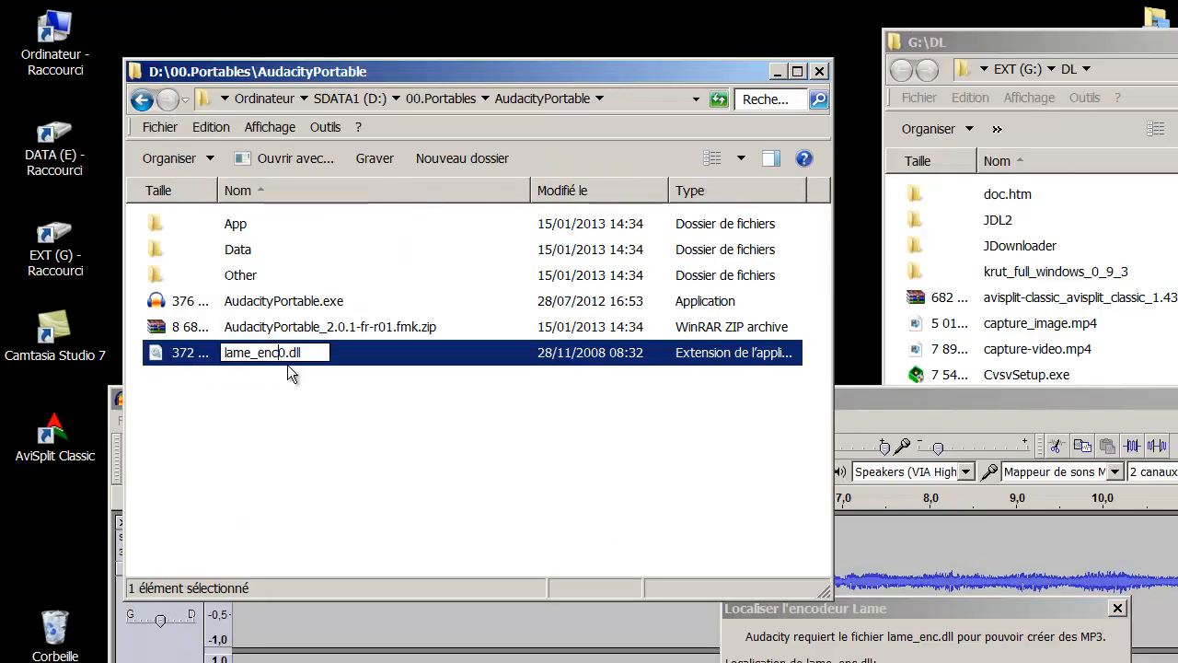
{"action": "key", "text": "BackSpace"}
{"action": "left_click", "coordinate": [353, 379]}
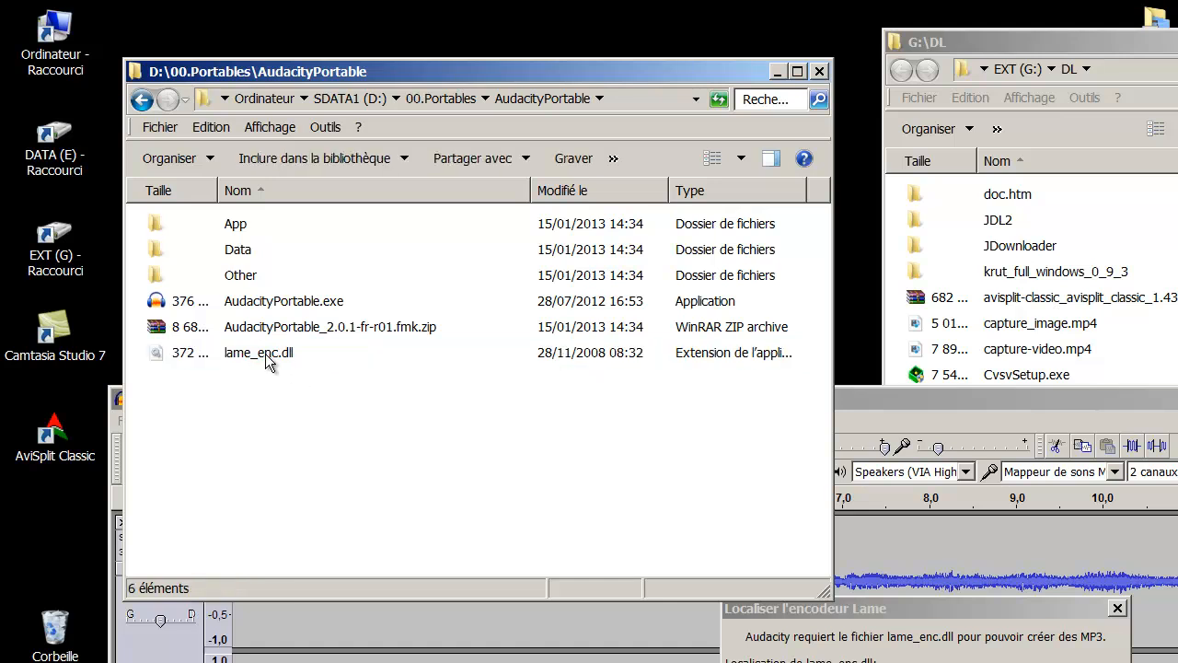
{"action": "left_click", "coordinate": [267, 362]}
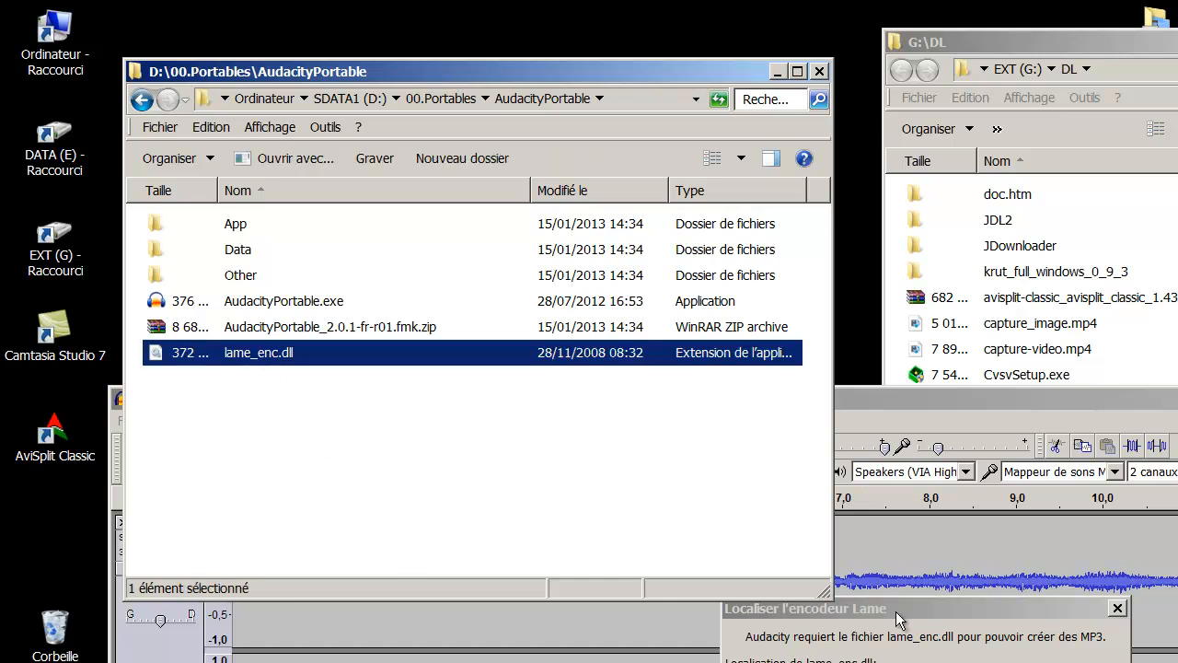
- Start browsing for lame_enc.dll from the LAME dialog and copy the AudacityPortable folder's path, D:\00.Portables\AudacityPortable
{"action": "left_click", "coordinate": [801, 639]}
{"action": "left_click", "coordinate": [596, 362]}
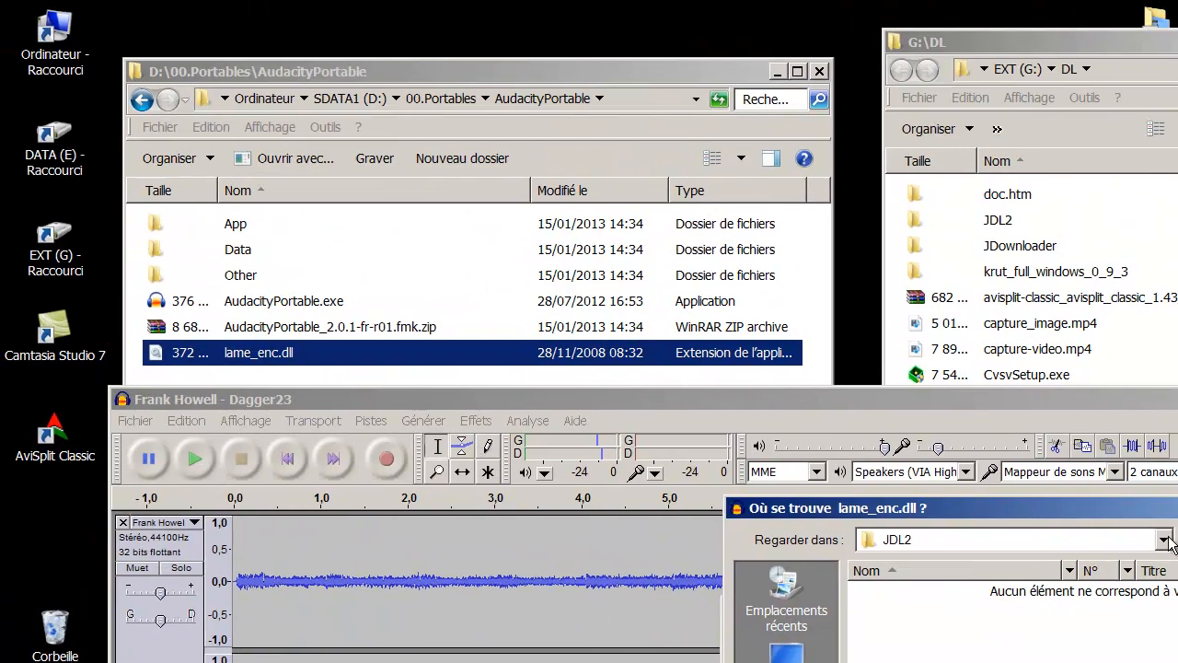
{"action": "left_click", "coordinate": [261, 72]}
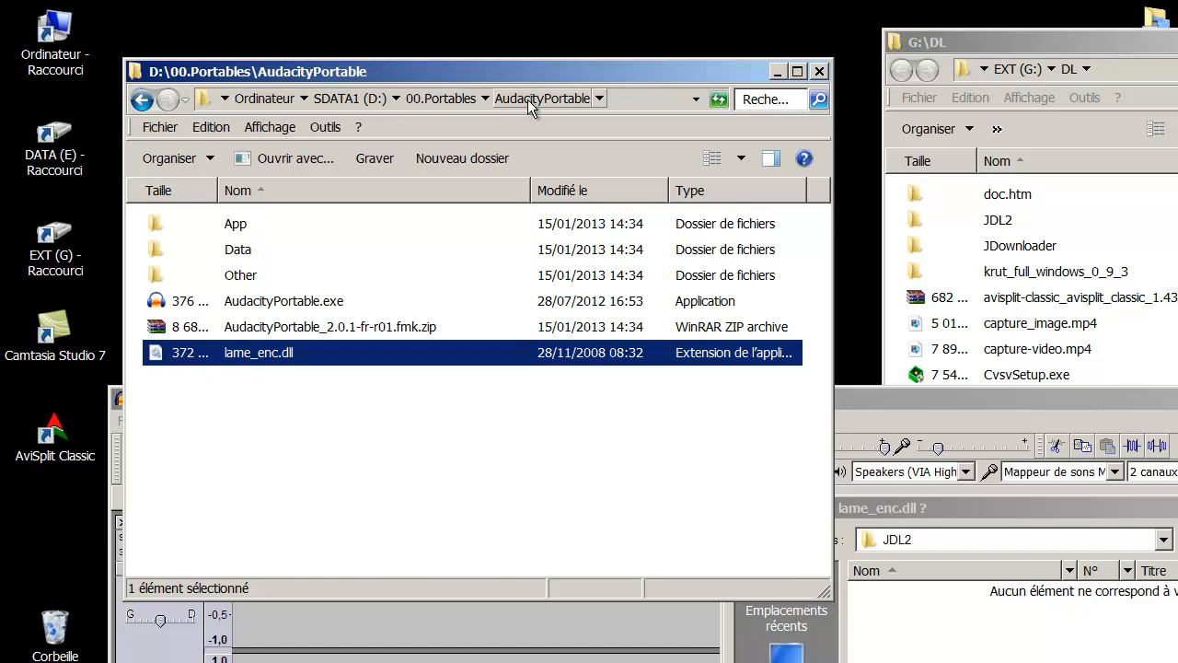
{"action": "left_click", "coordinate": [202, 101]}
{"action": "key", "text": "ctrl+c"}
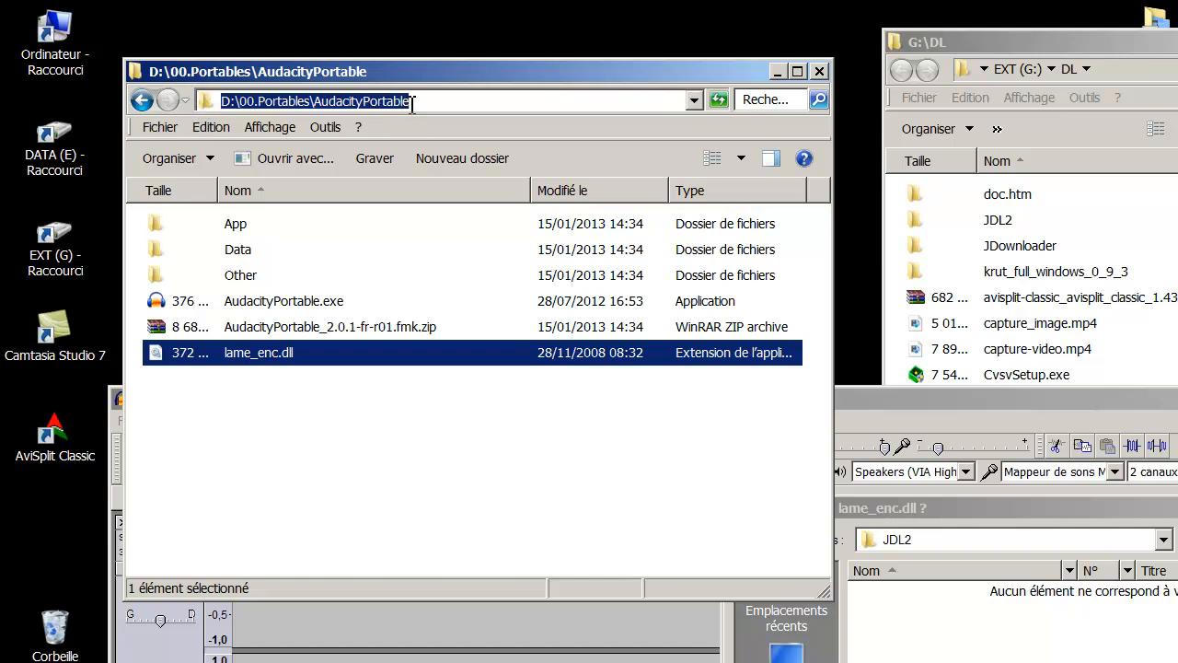
{"action": "right_click", "coordinate": [340, 110]}
{"action": "left_click", "coordinate": [377, 162]}
- Go to the AudacityPortable folder in the lame_enc.dll file chooser using the copied path as the file name
{"action": "left_click", "coordinate": [915, 538]}
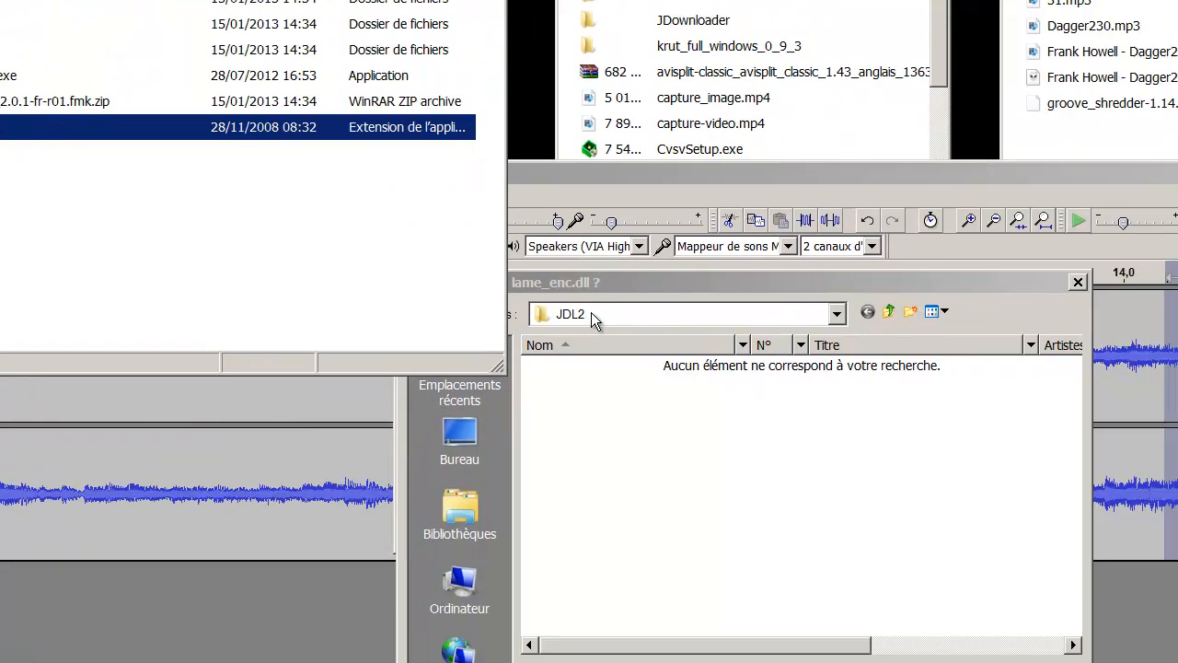
{"action": "left_click", "coordinate": [438, 210]}
{"action": "left_click", "coordinate": [466, 201]}
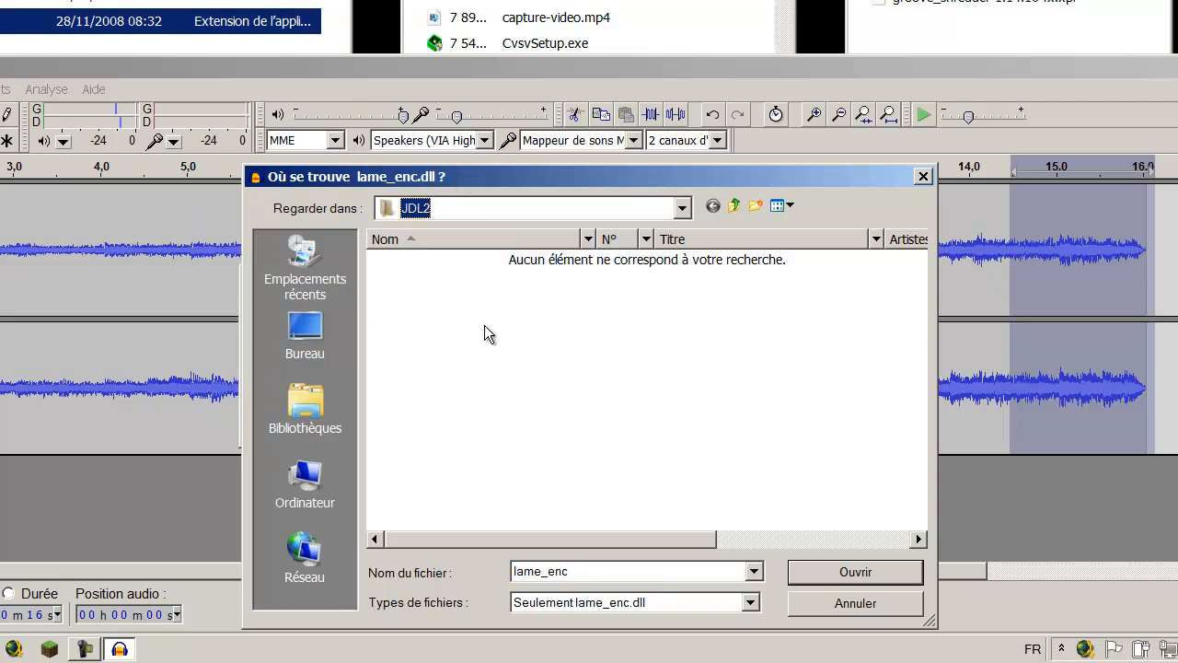
{"action": "double_click", "coordinate": [578, 571]}
{"action": "right_click", "coordinate": [548, 571]}
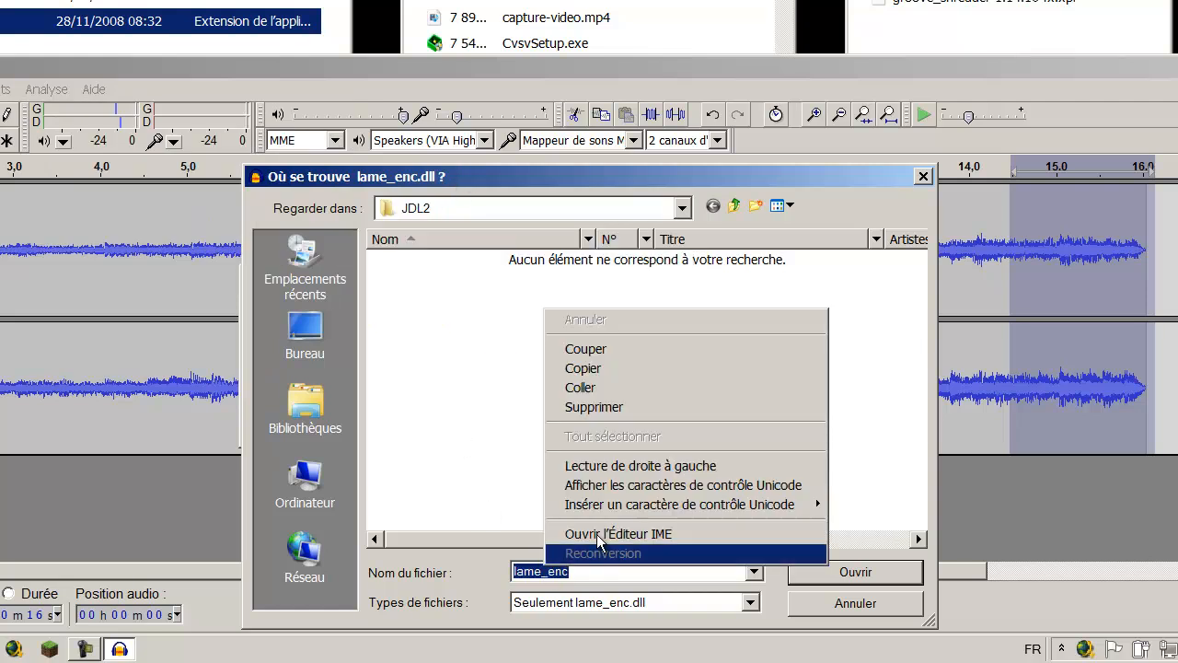
{"action": "left_click", "coordinate": [608, 386]}
{"action": "key", "text": "Return"}
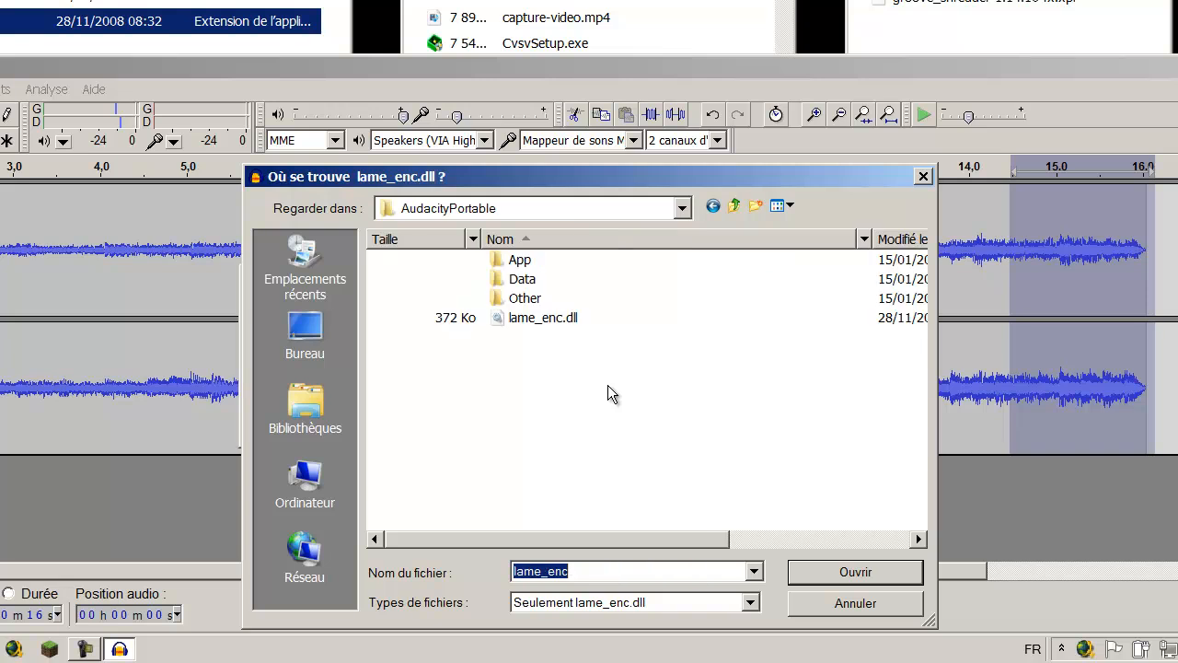
- Choose lame_enc.dll as the LAME encoder and accept its location to carry out the MP3 export
{"action": "left_click", "coordinate": [529, 319]}
{"action": "left_click", "coordinate": [881, 575]}
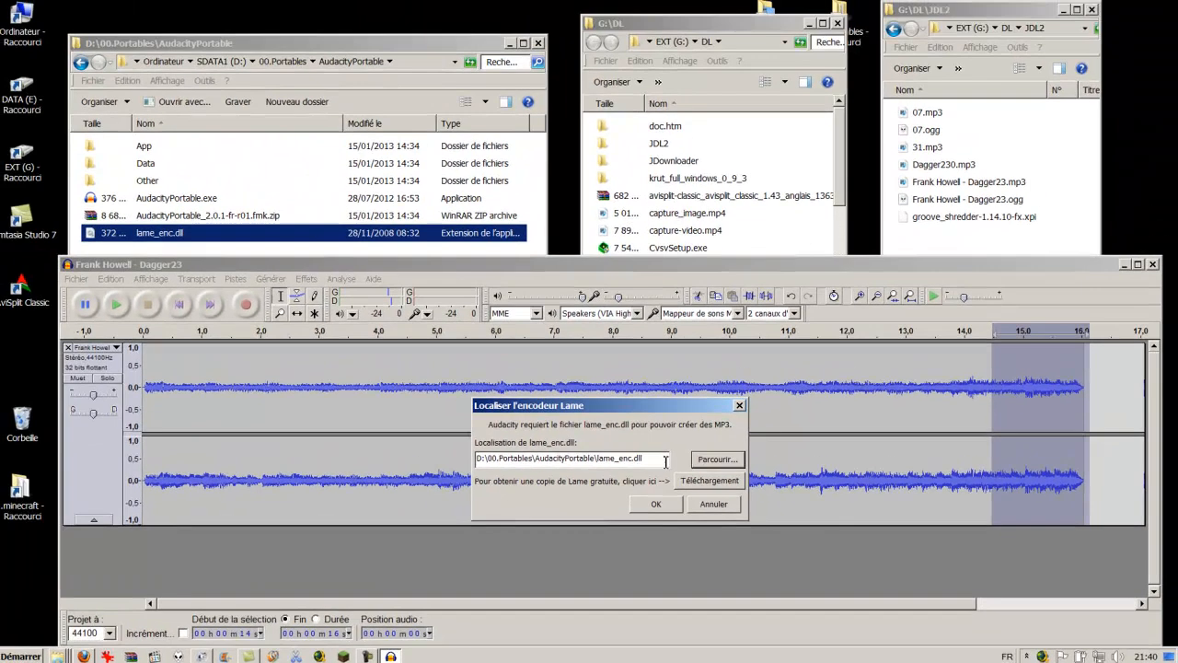
{"action": "left_click_drag", "start_coordinate": [620, 425], "coordinate": [385, 434]}
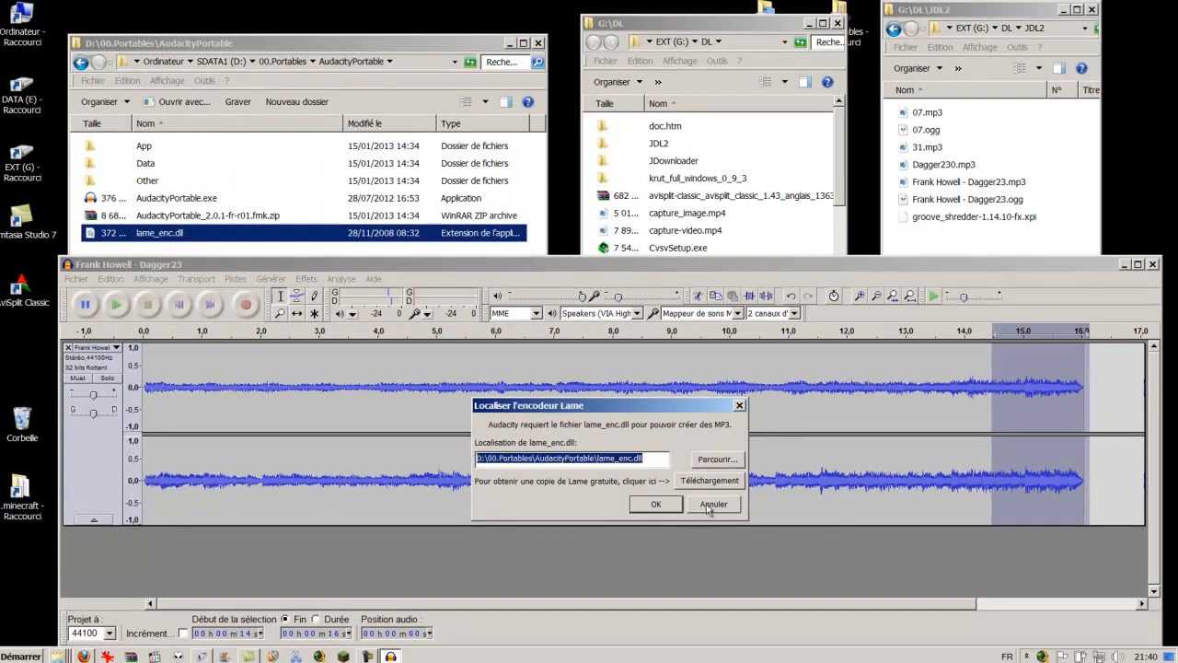
{"action": "left_click", "coordinate": [655, 506]}
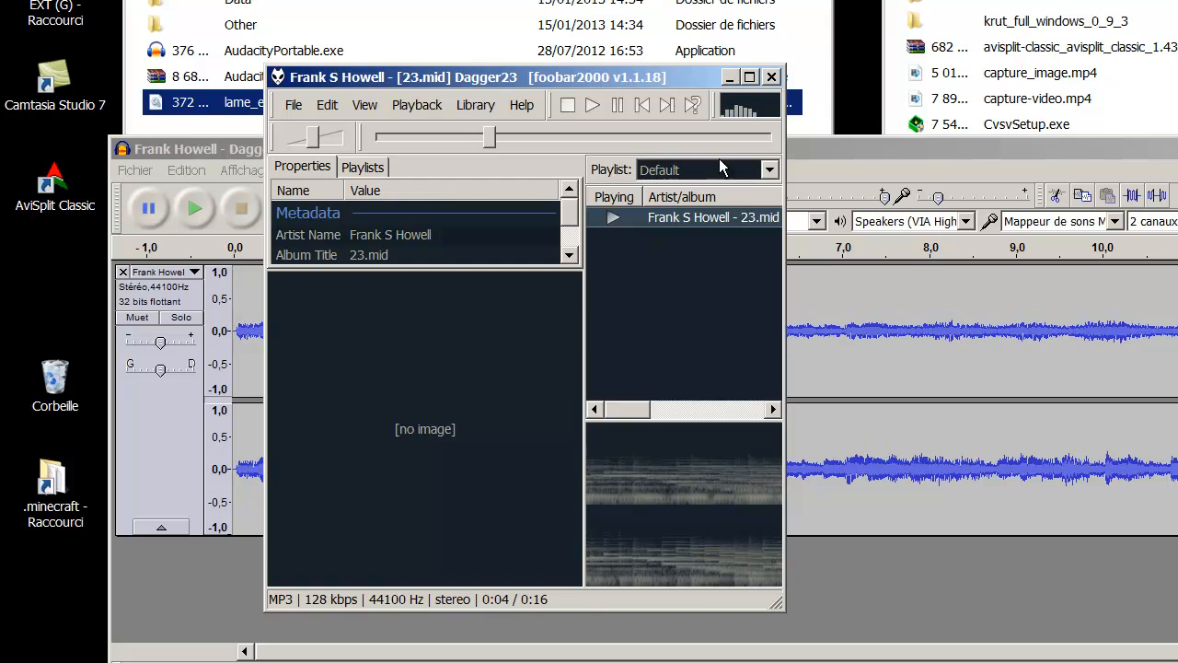
- Raise foobar2000's volume to listen to the exported Dagger23.mp3, and close the player
{"action": "left_click_drag", "start_coordinate": [317, 138], "coordinate": [343, 143]}
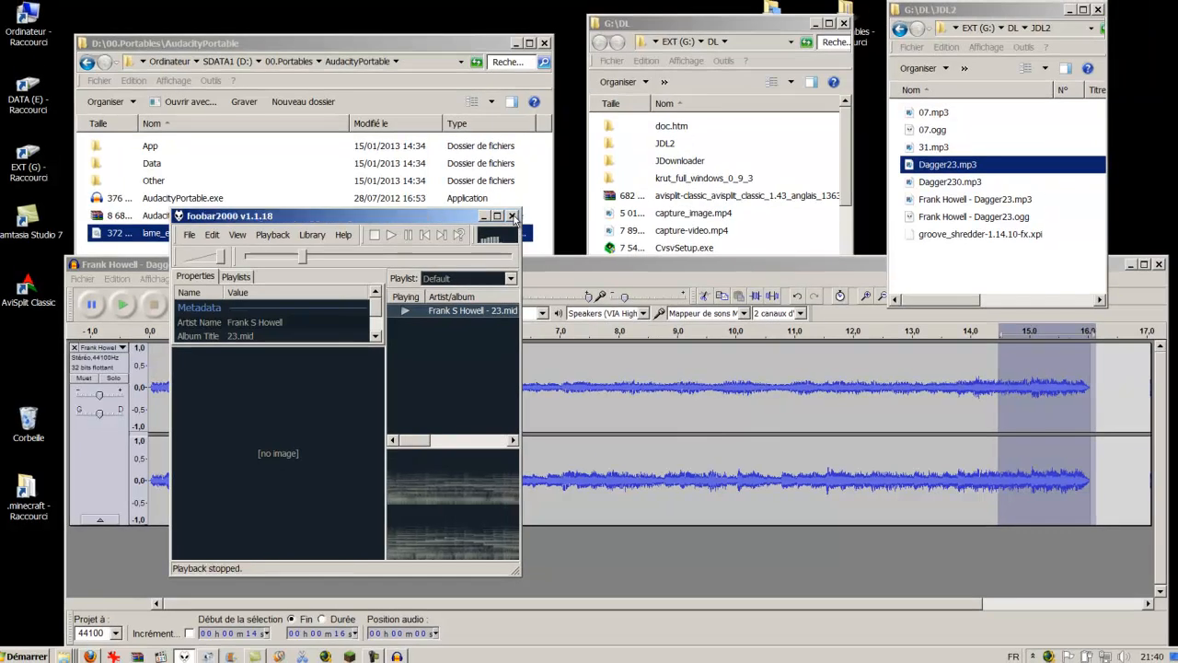
{"action": "left_click", "coordinate": [528, 209]}
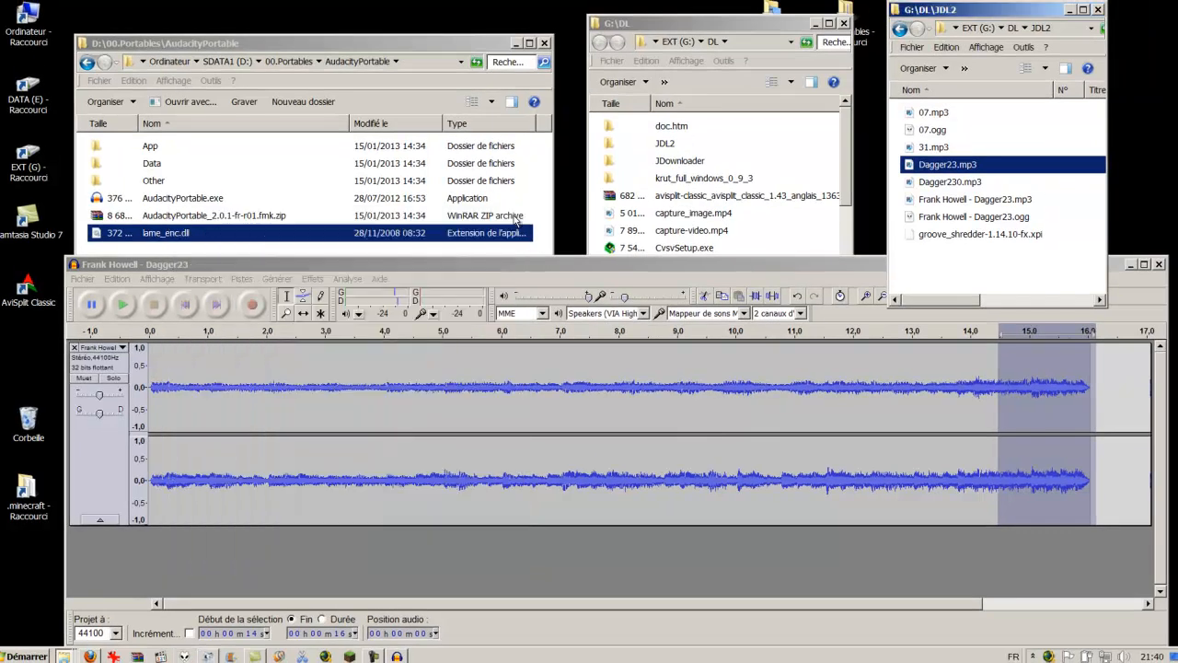
- Quit Audacity without saving the project changes and relaunch it from AudacityPortable.exe
{"action": "left_click", "coordinate": [405, 270]}
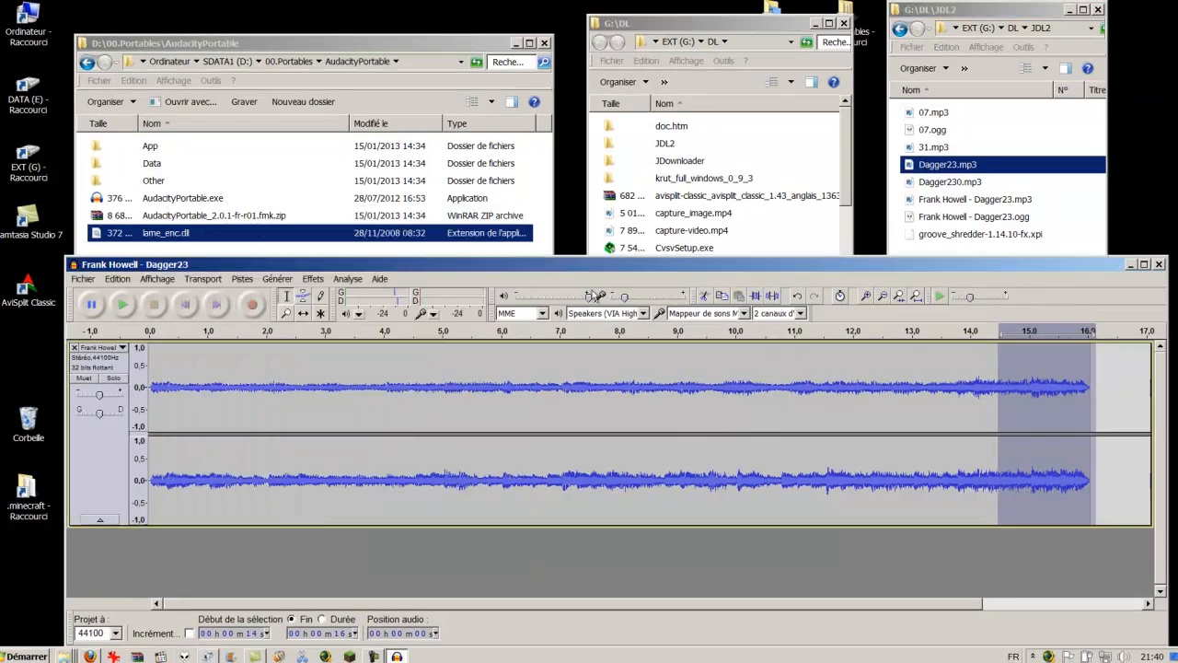
{"action": "left_click", "coordinate": [1160, 265]}
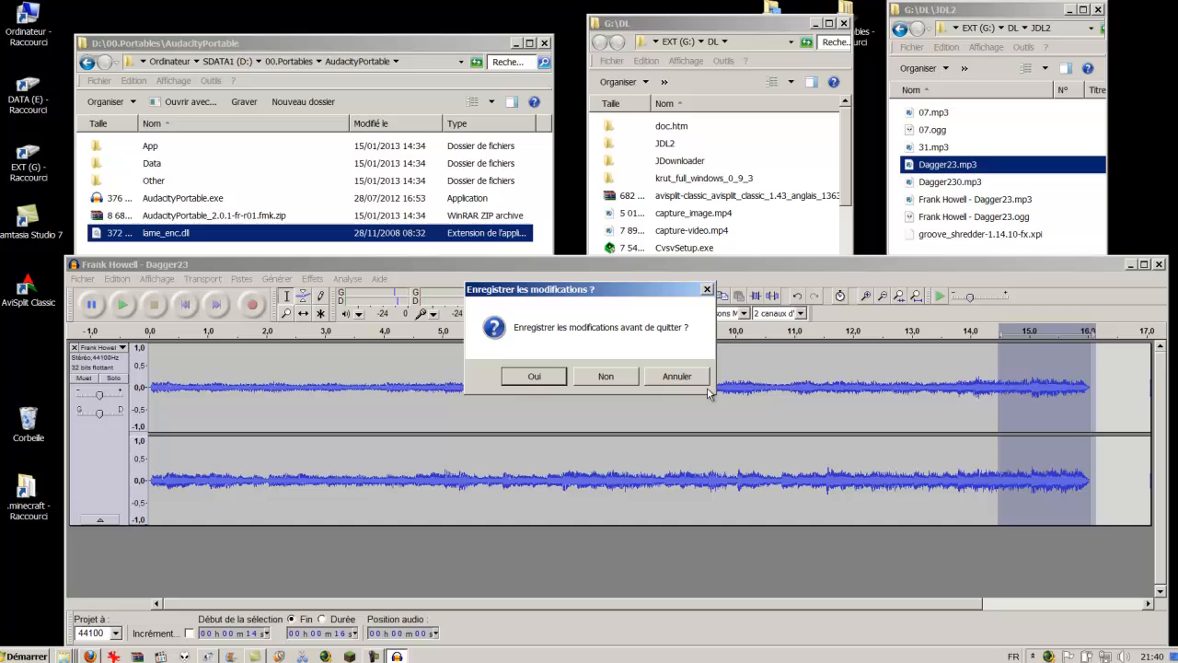
{"action": "left_click", "coordinate": [604, 374]}
{"action": "left_click", "coordinate": [164, 198]}
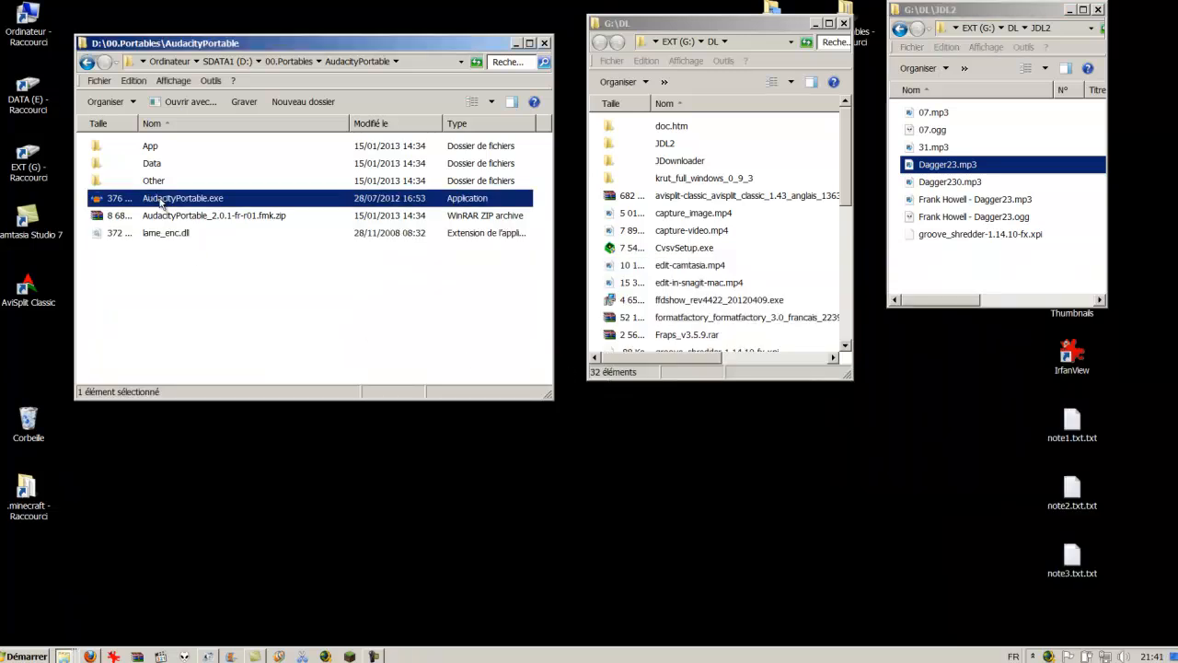
{"action": "double_click", "coordinate": [161, 201]}
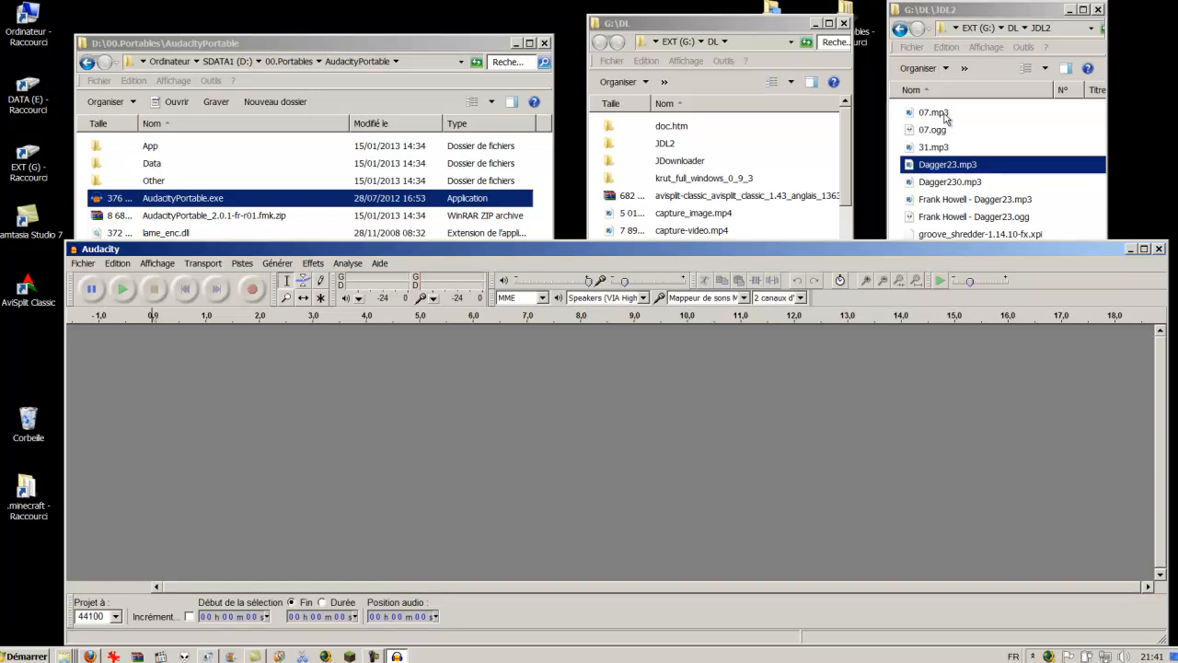
- Import 07.mp3 from the JDL2 folder into the empty Audacity project and move the window up on the desktop
{"action": "left_click_drag", "start_coordinate": [945, 117], "coordinate": [682, 288]}
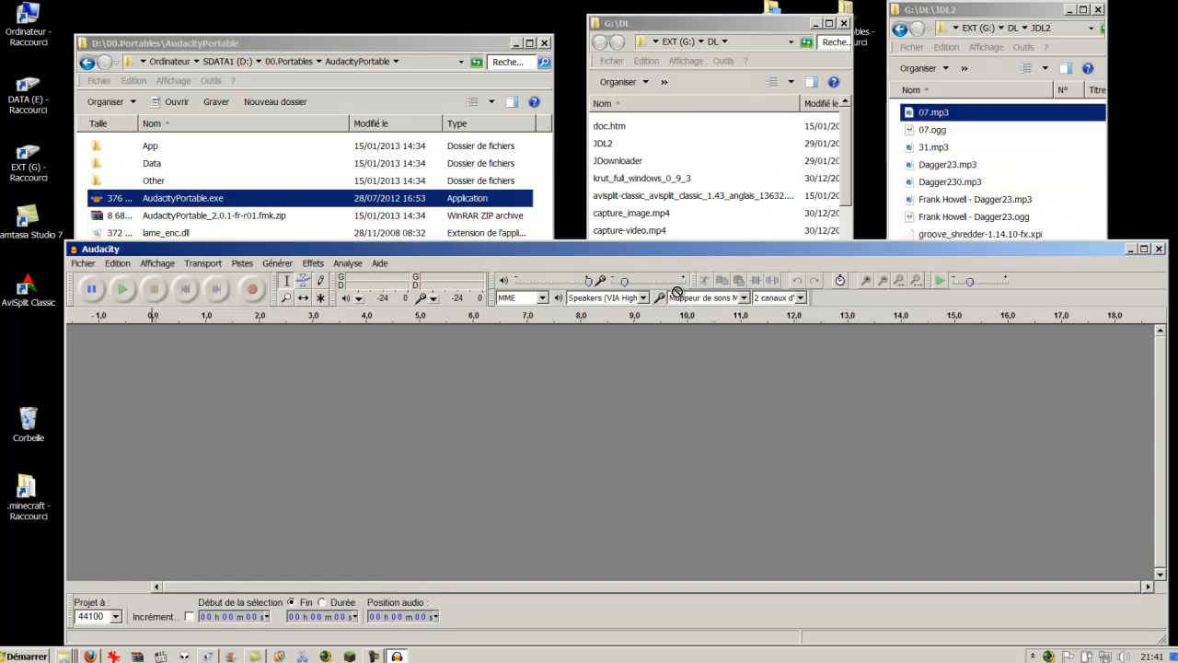
{"action": "left_click", "coordinate": [966, 114]}
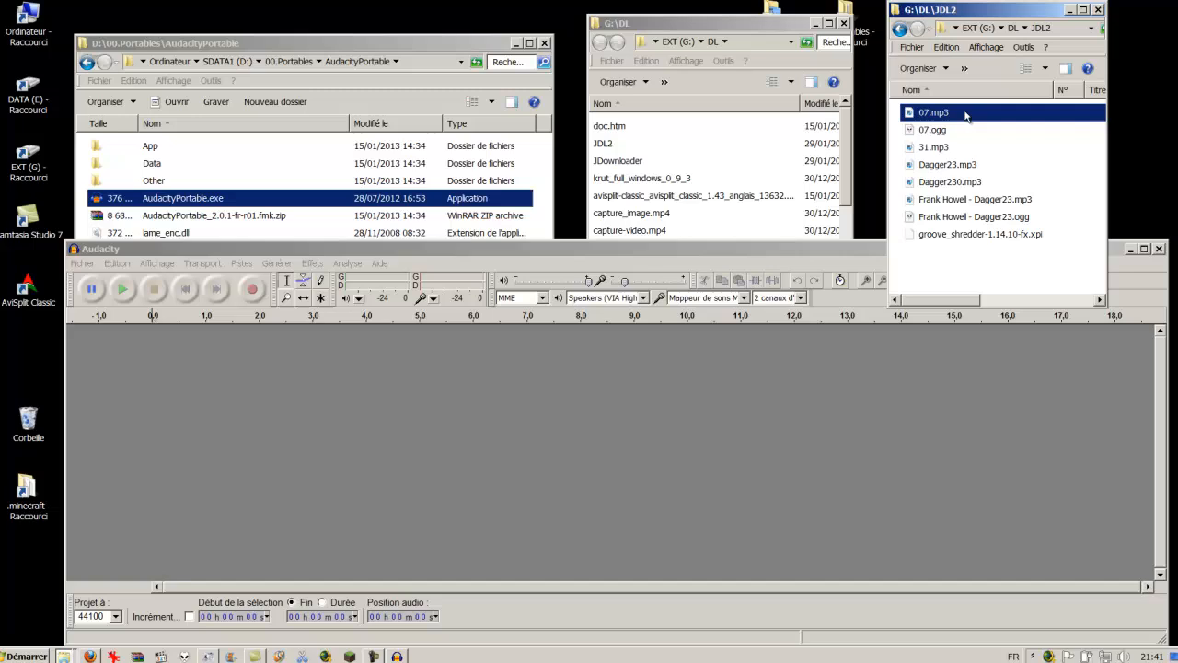
{"action": "double_click", "coordinate": [916, 114]}
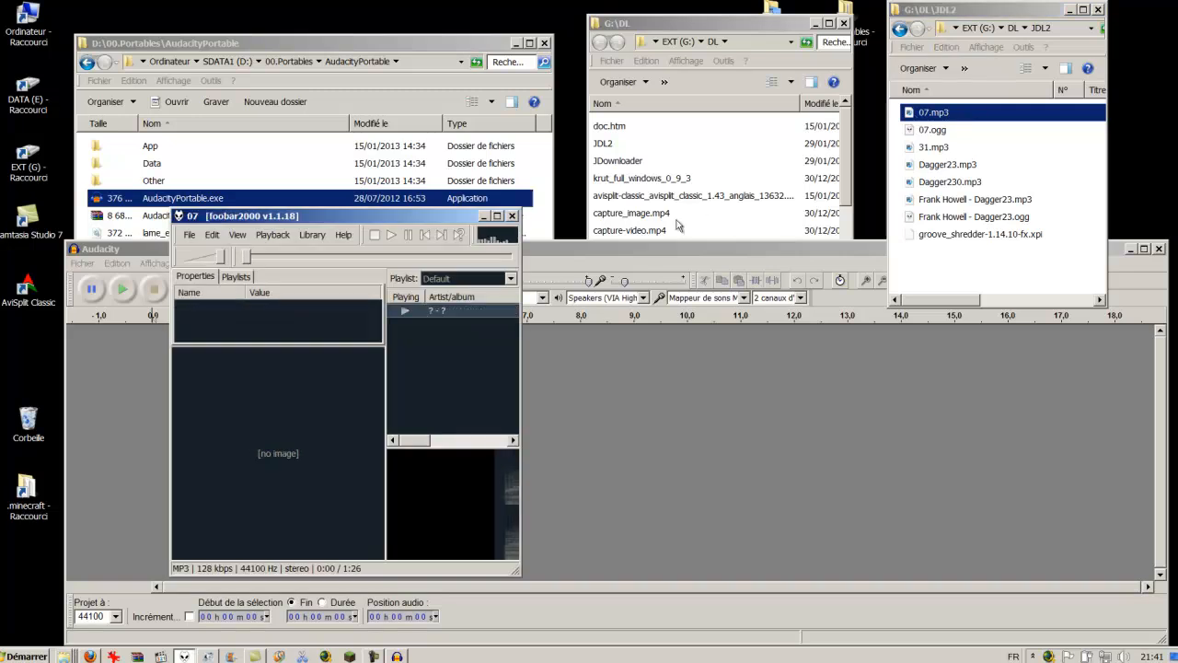
{"action": "left_click", "coordinate": [513, 217]}
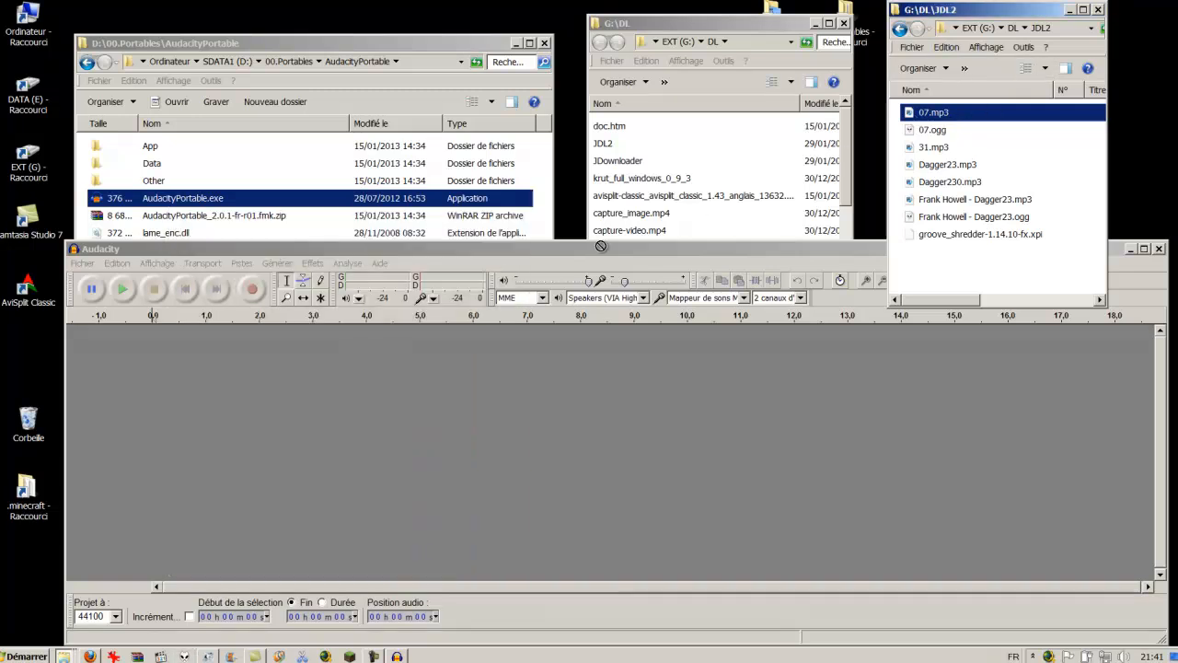
{"action": "left_click_drag", "start_coordinate": [311, 376], "coordinate": [311, 376]}
{"action": "left_click_drag", "start_coordinate": [357, 252], "coordinate": [305, 196]}
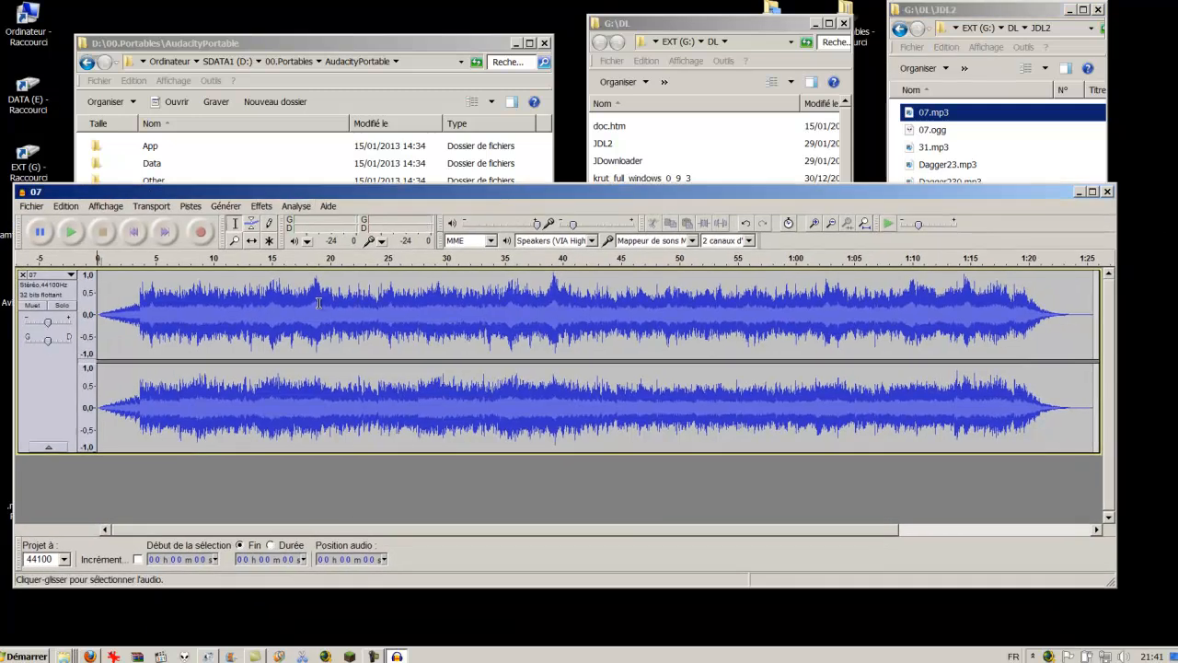
- Play the passage of the 07 track from about 39 seconds to about 1:11
{"action": "left_click_drag", "start_coordinate": [565, 293], "coordinate": [922, 293]}
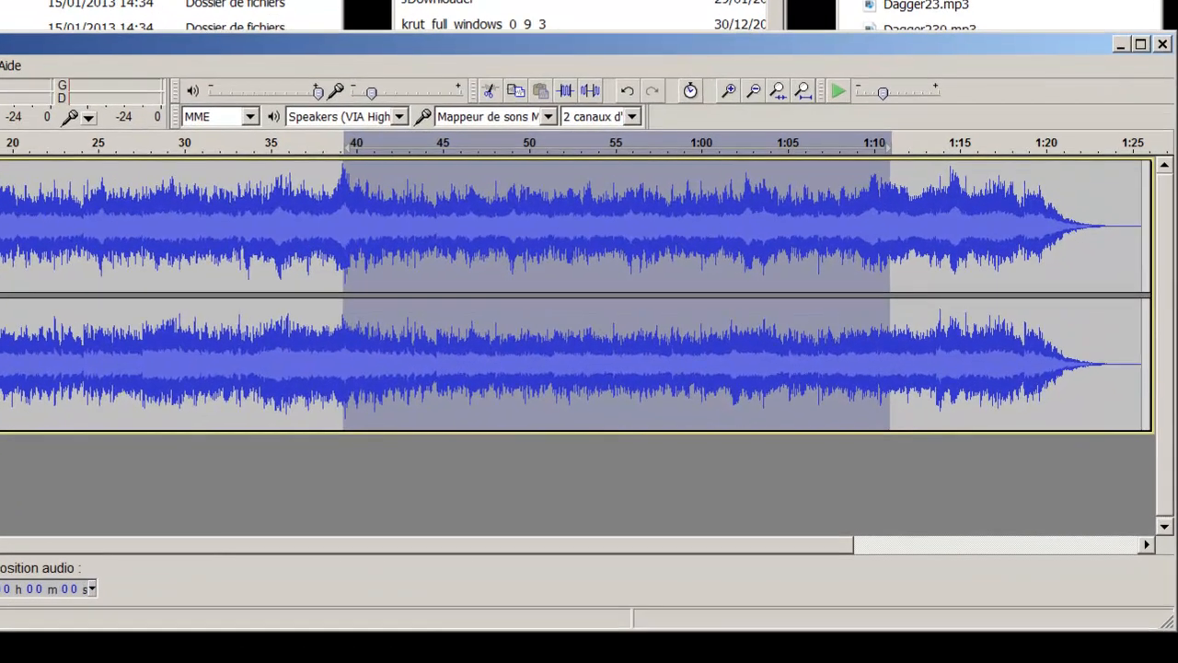
{"action": "key", "text": "space"}
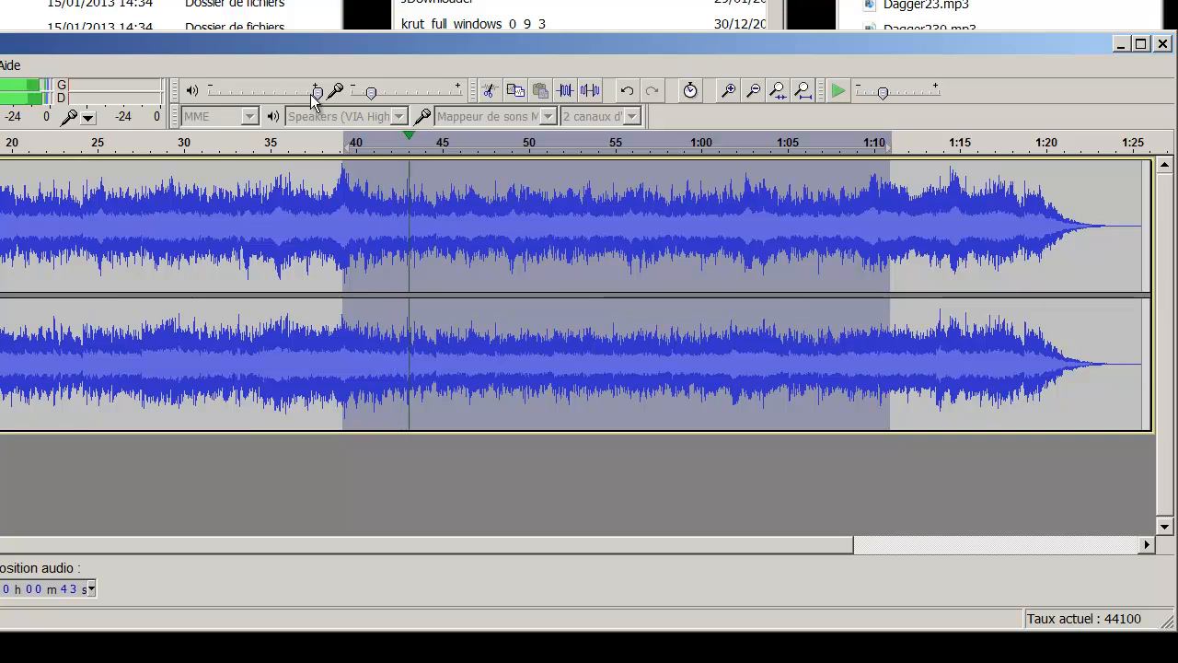
- Stop playback and cut the first 44 seconds from the start of the 07 track
{"action": "left_click", "coordinate": [442, 217]}
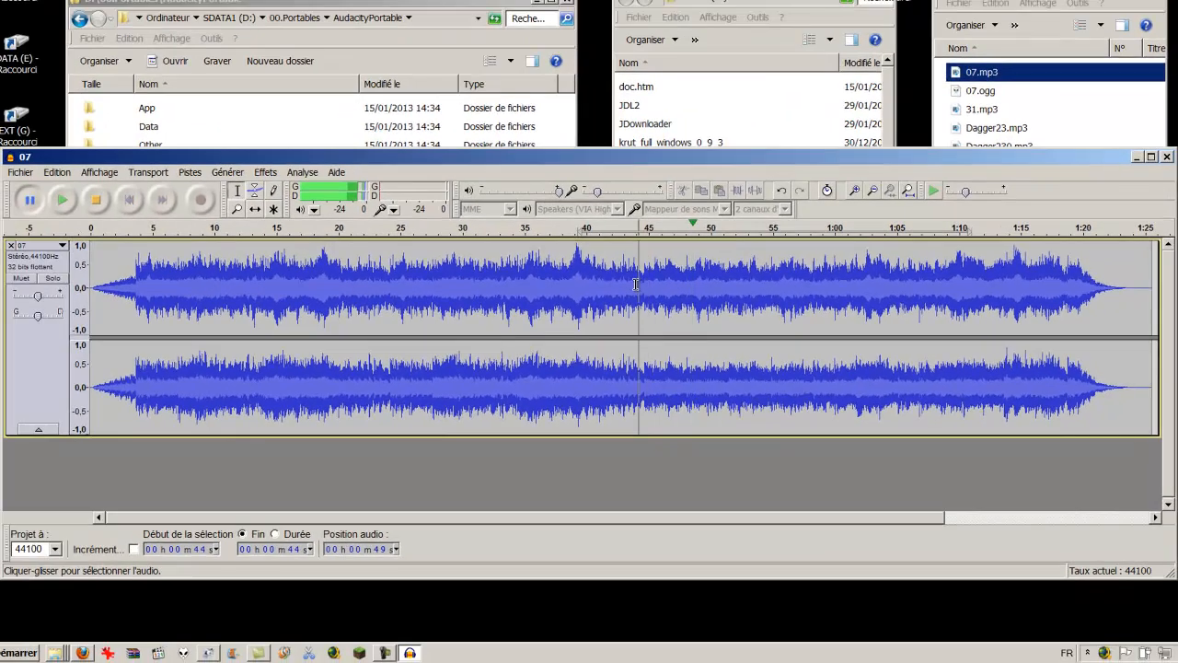
{"action": "left_click_drag", "start_coordinate": [426, 220], "coordinate": [149, 231]}
{"action": "left_click_drag", "start_coordinate": [438, 291], "coordinate": [91, 291]}
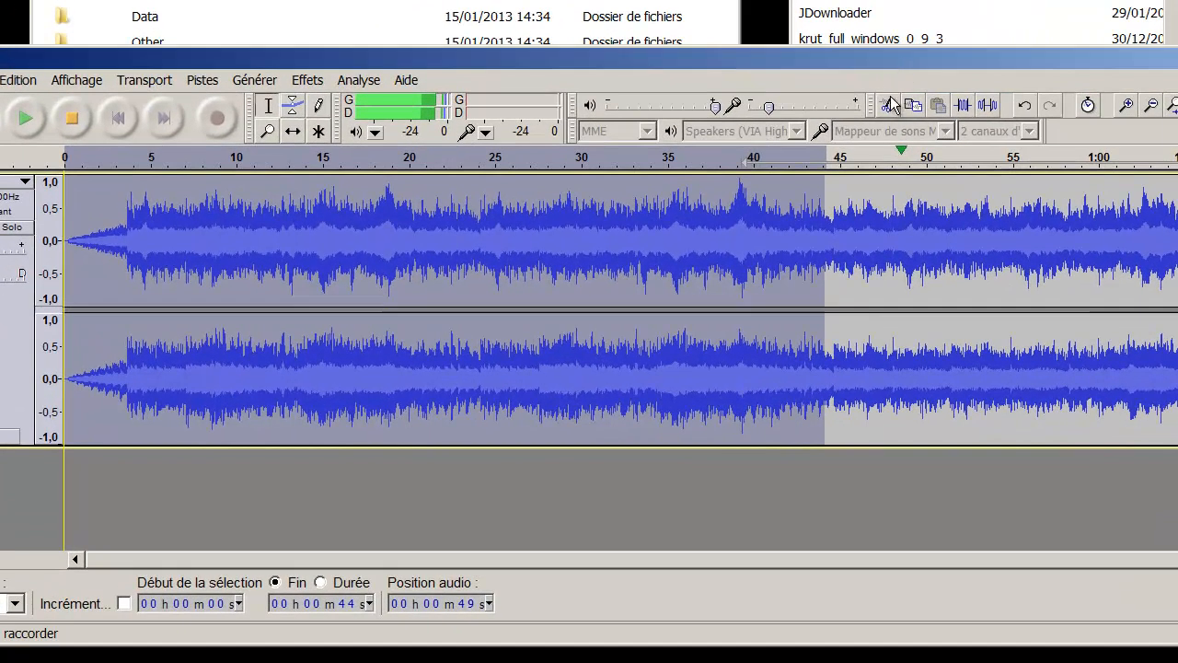
{"action": "left_click", "coordinate": [74, 118]}
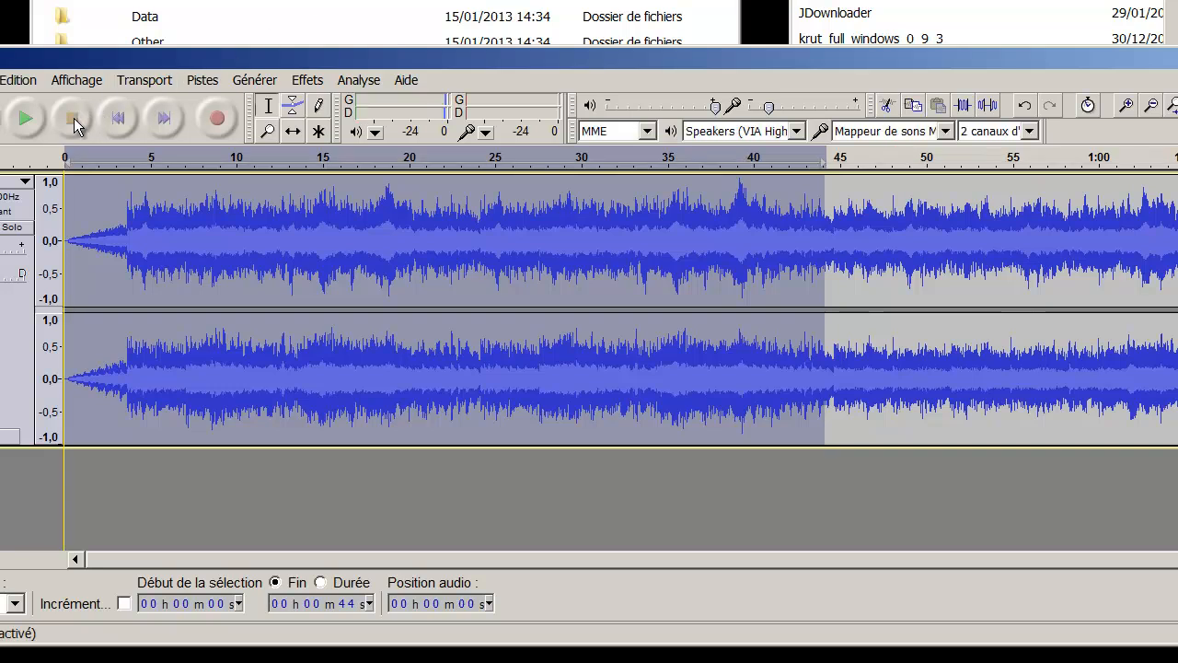
{"action": "left_click", "coordinate": [886, 104]}
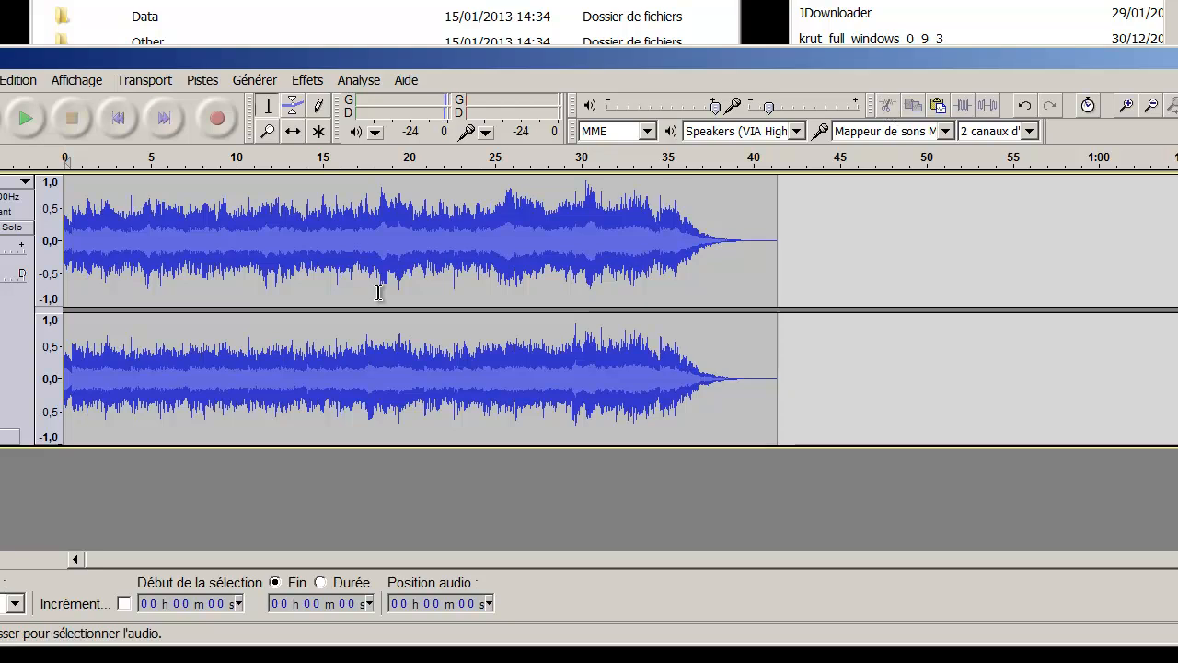
- Play the shortened track from its start, and listen to the passage from about 28 to 40 seconds
{"action": "left_click", "coordinate": [25, 120]}
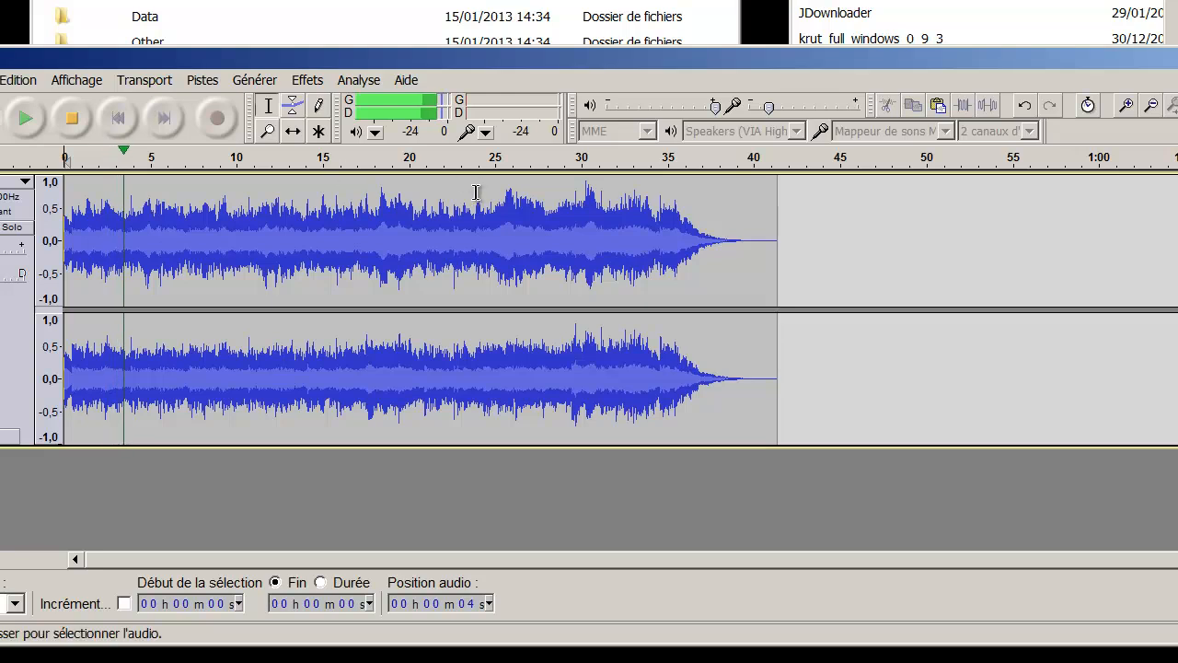
{"action": "left_click_drag", "start_coordinate": [553, 219], "coordinate": [746, 263]}
{"action": "left_click", "coordinate": [25, 116]}
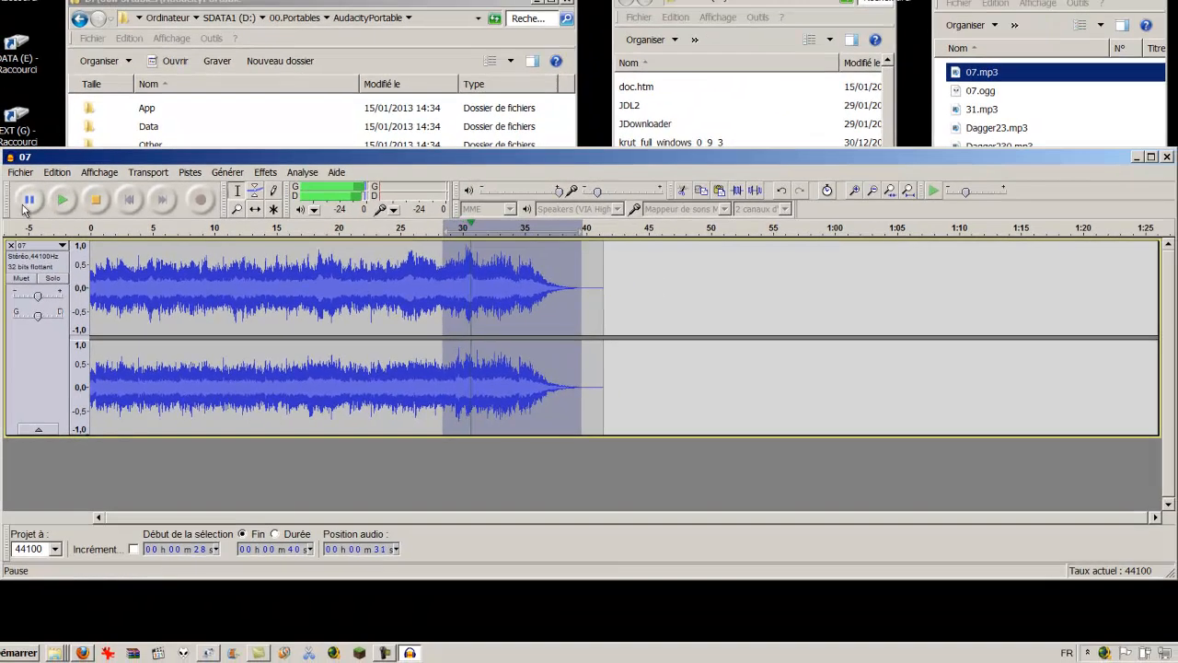
{"action": "left_click", "coordinate": [30, 202]}
- Listen from about 32 seconds to find the end point, and delete everything after about 34 seconds
{"action": "left_click", "coordinate": [855, 192]}
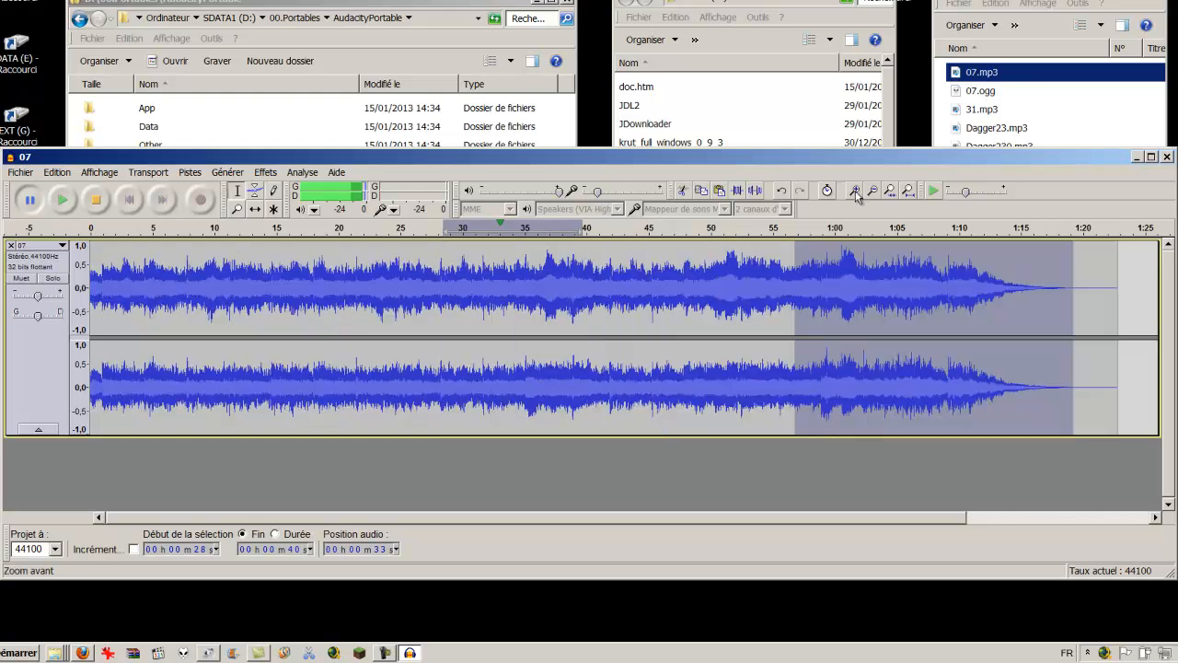
{"action": "left_click_drag", "start_coordinate": [796, 310], "coordinate": [891, 310]}
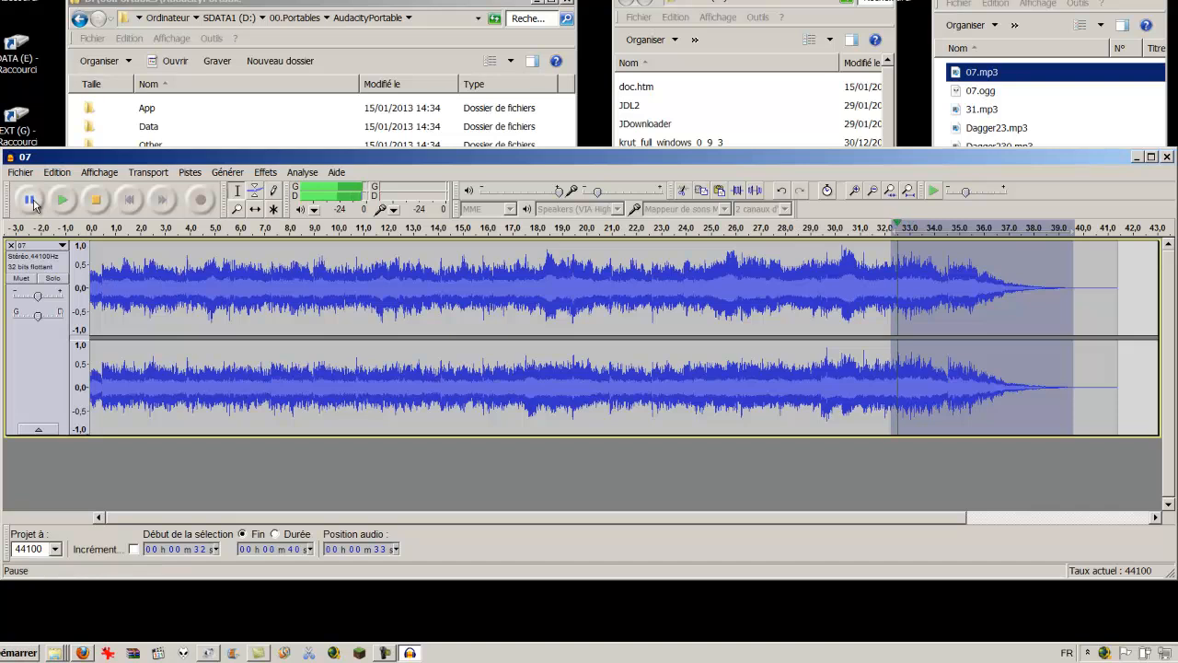
{"action": "left_click", "coordinate": [32, 202]}
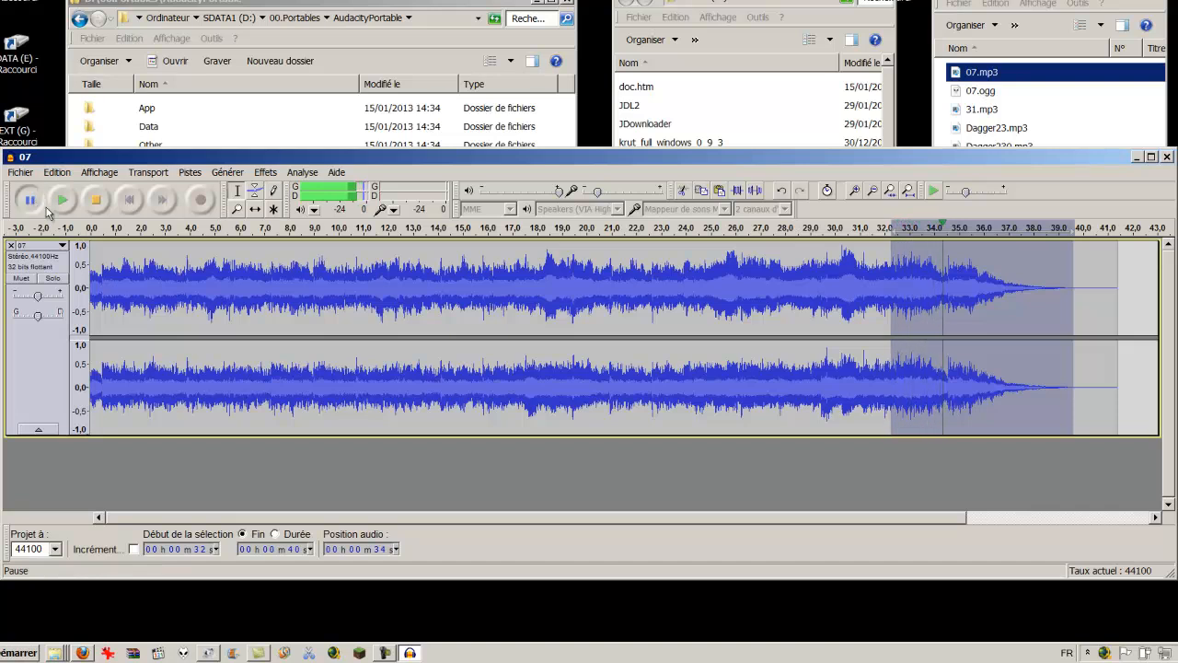
{"action": "left_click_drag", "start_coordinate": [1064, 292], "coordinate": [933, 295]}
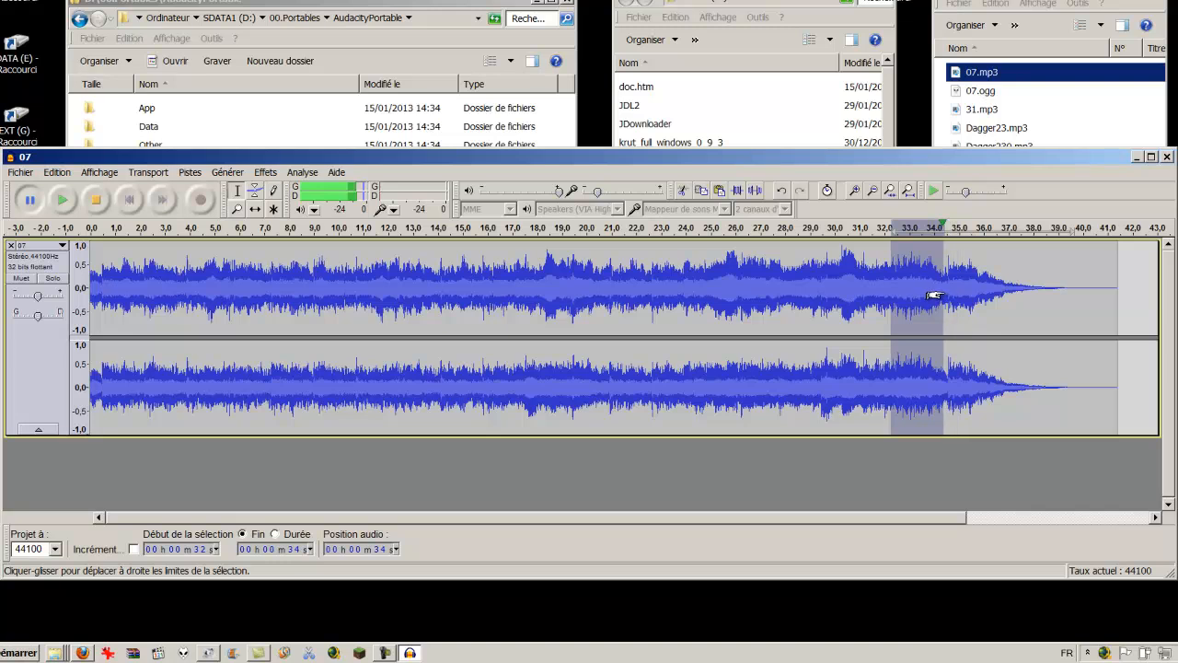
{"action": "left_click", "coordinate": [62, 200]}
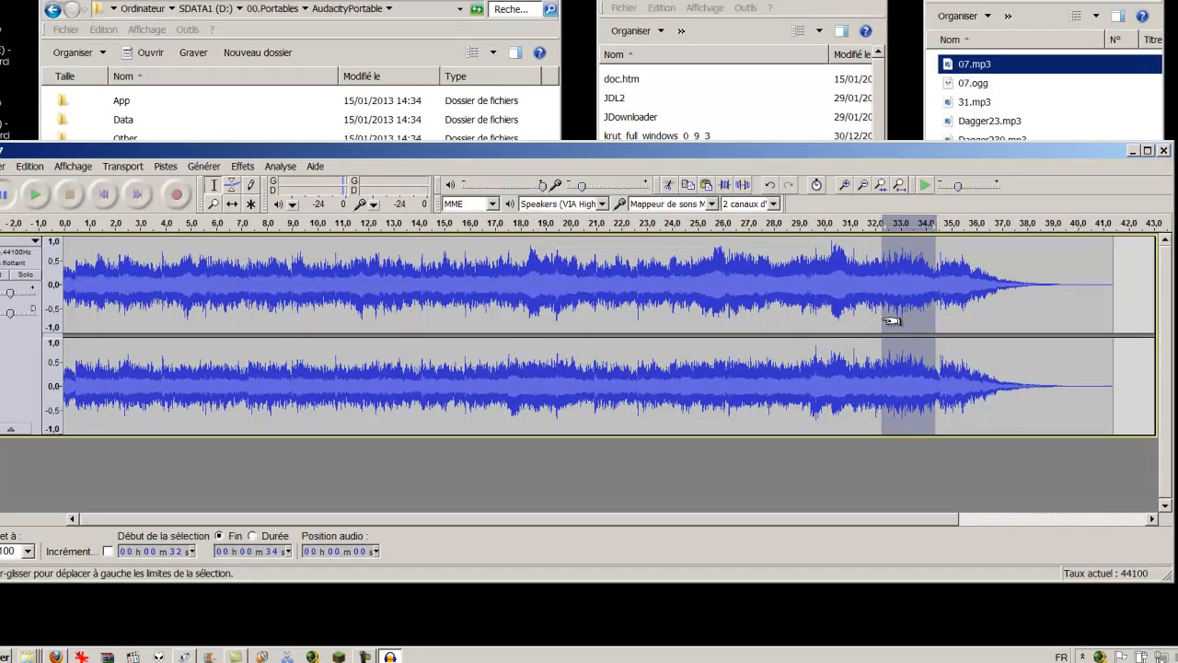
{"action": "left_click_drag", "start_coordinate": [899, 323], "coordinate": [1164, 334]}
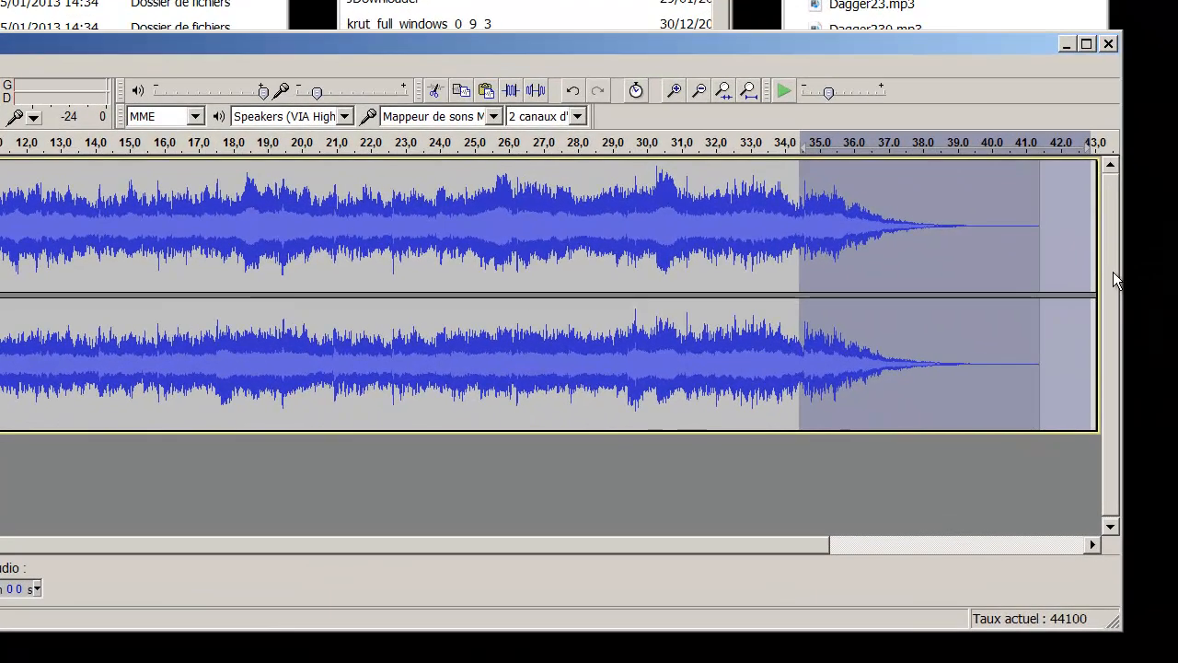
{"action": "key", "text": "Delete"}
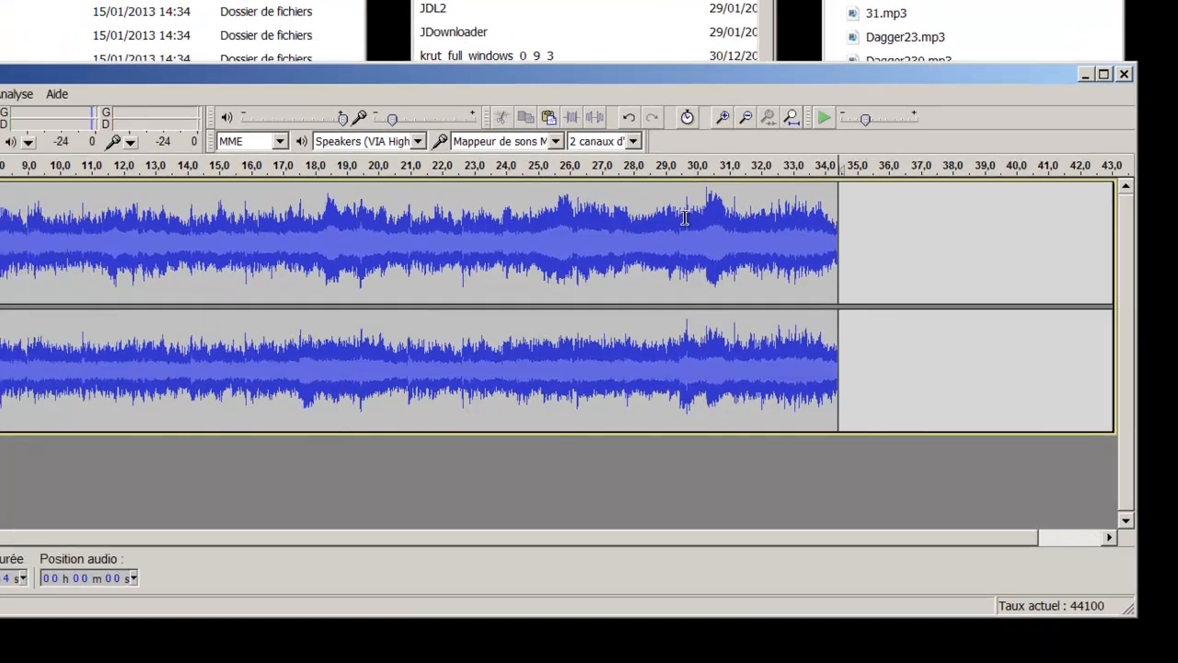
- Apply Fondre en fermeture from about 32 seconds to the track's end, and play the ending from about 30 seconds
{"action": "left_click_drag", "start_coordinate": [683, 217], "coordinate": [847, 217]}
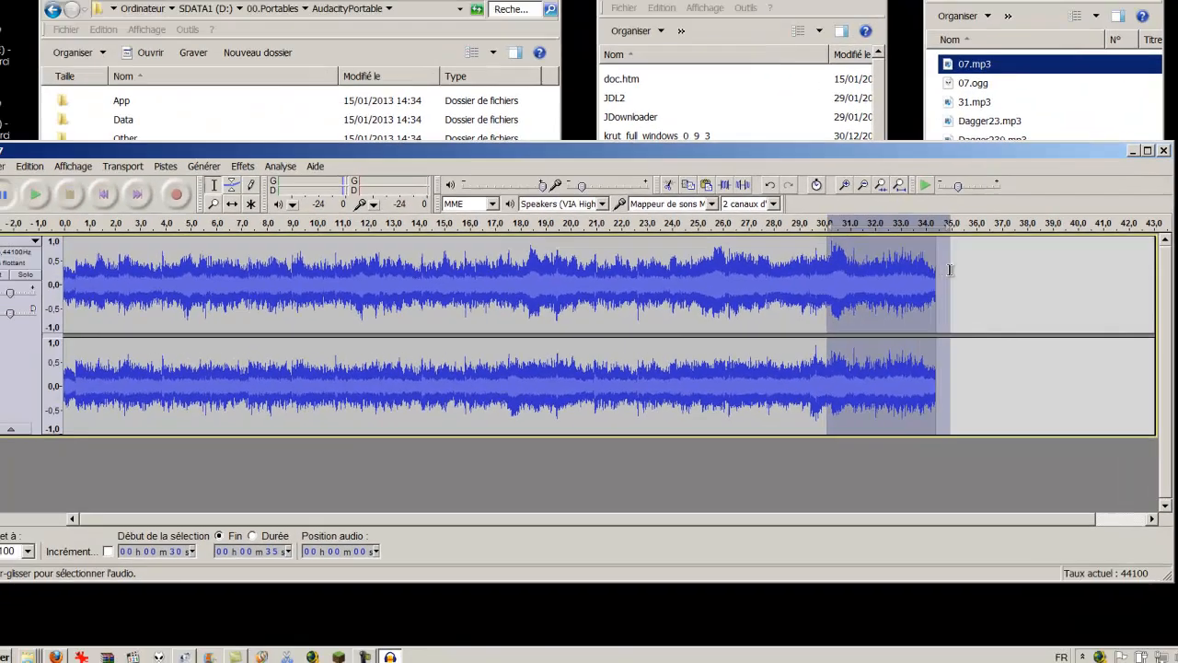
{"action": "left_click", "coordinate": [64, 201]}
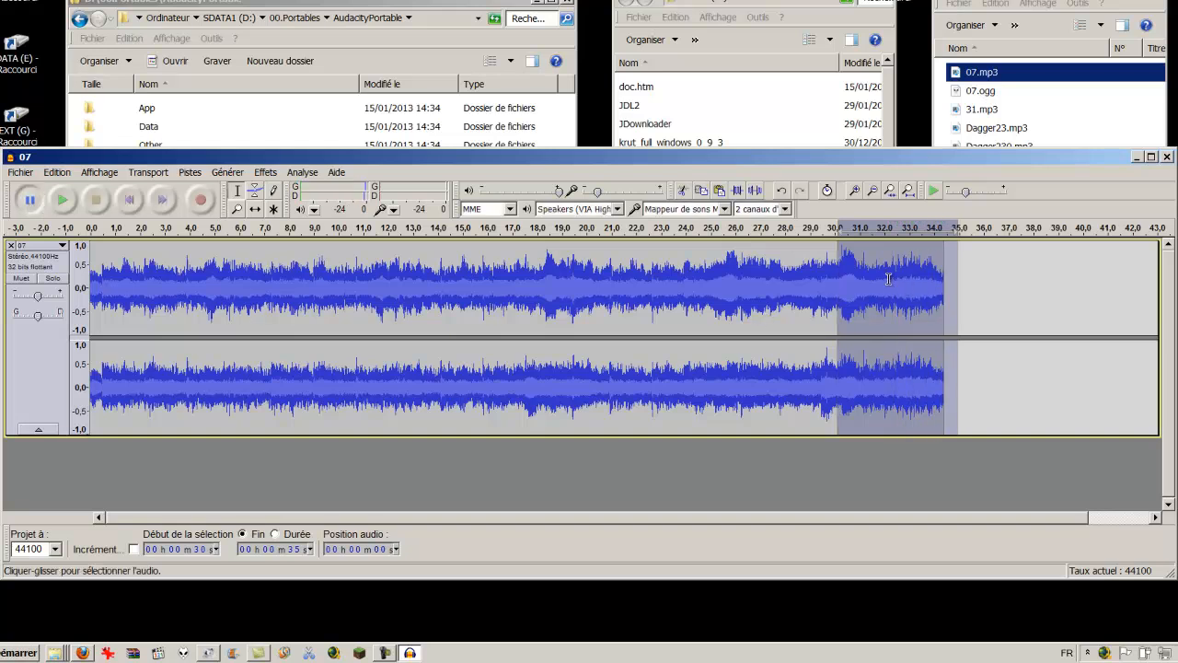
{"action": "left_click_drag", "start_coordinate": [886, 276], "coordinate": [963, 276]}
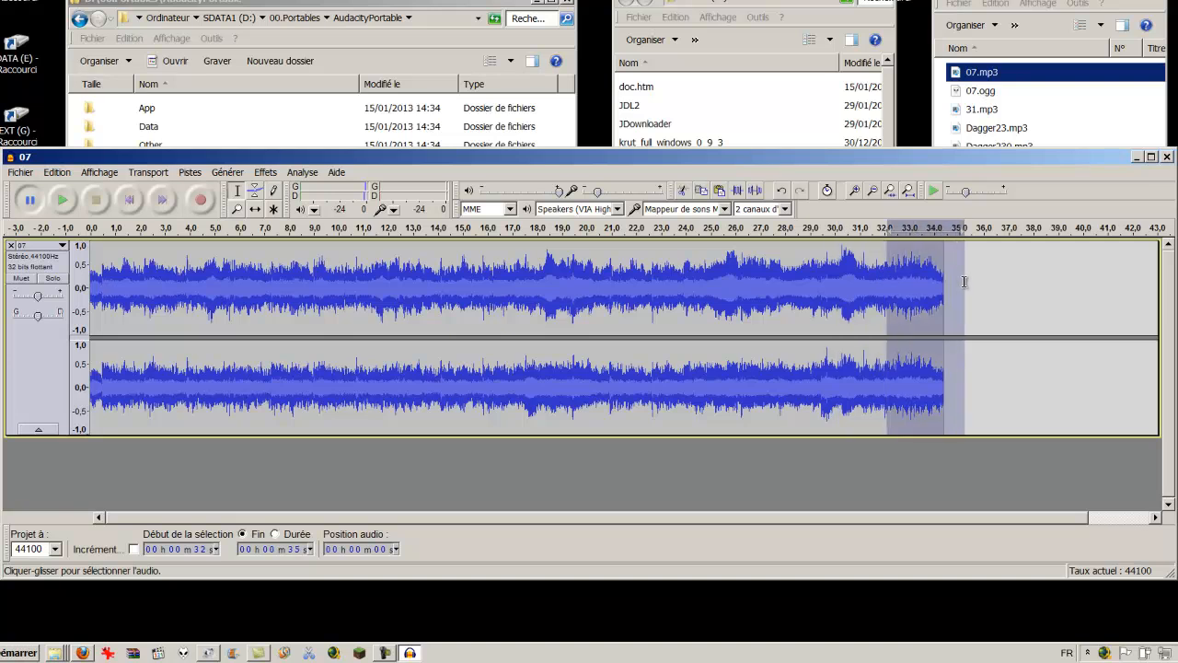
{"action": "left_click", "coordinate": [275, 173]}
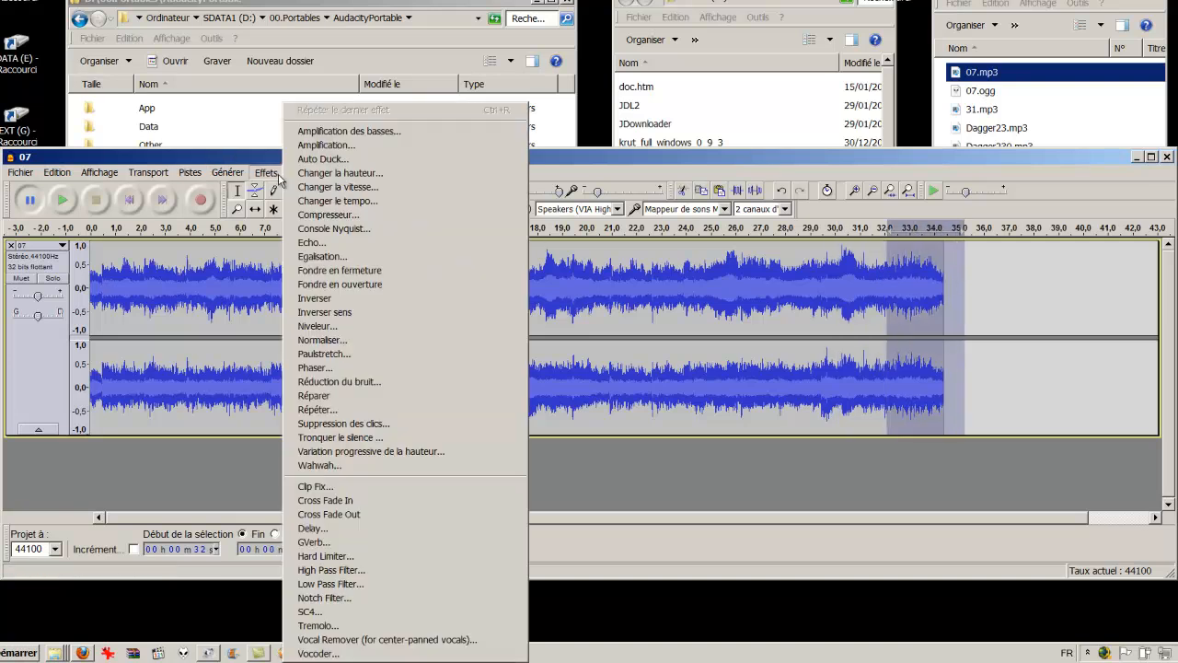
{"action": "left_click", "coordinate": [342, 267]}
{"action": "left_click_drag", "start_coordinate": [835, 276], "coordinate": [963, 280]}
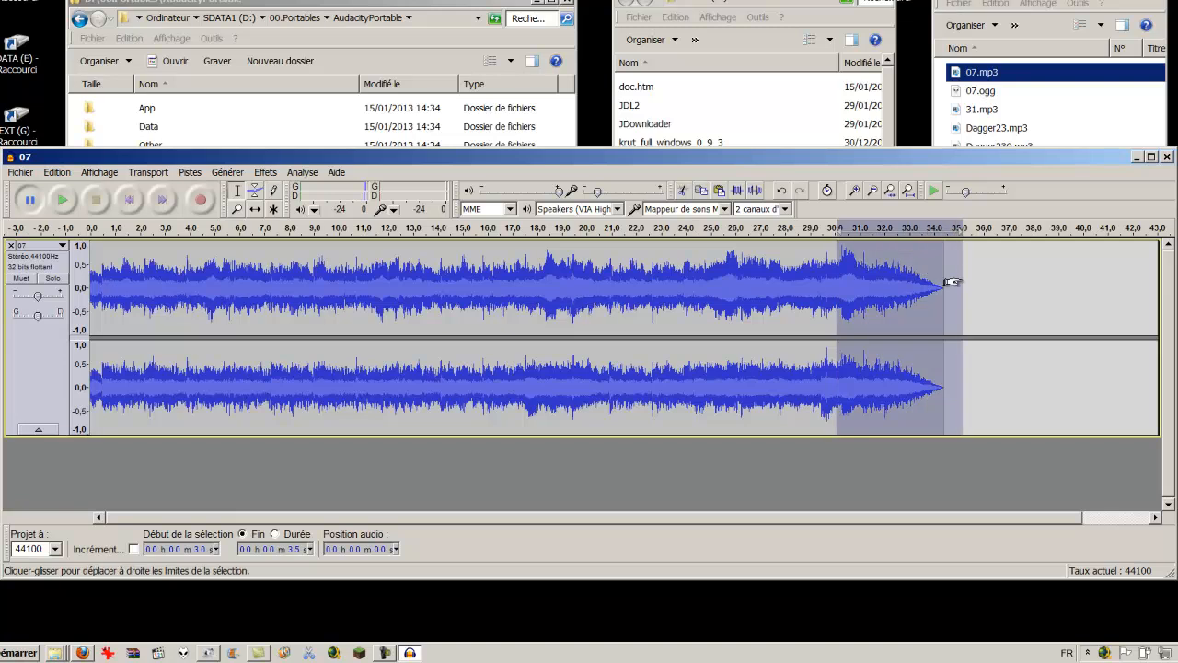
{"action": "left_click", "coordinate": [63, 201]}
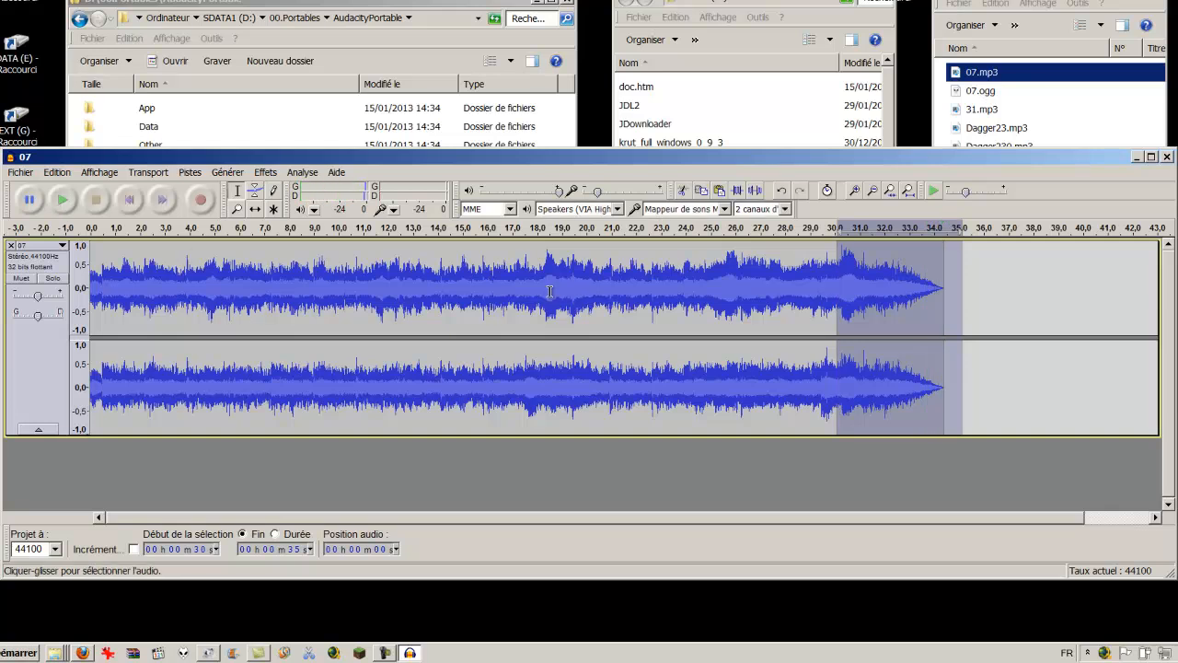
- Apply a second Fondre en fermeture to roughly the last second of the track, and replay the ending from about 30 seconds
{"action": "left_click", "coordinate": [931, 288]}
{"action": "left_click_drag", "start_coordinate": [926, 287], "coordinate": [948, 287]}
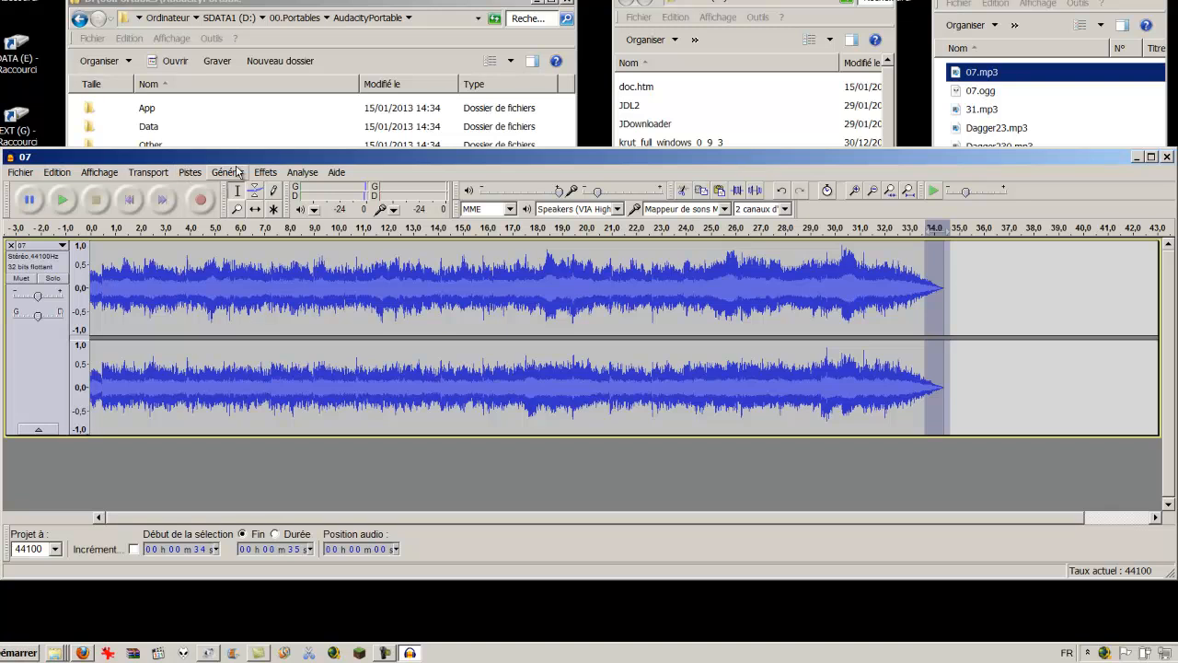
{"action": "left_click", "coordinate": [265, 172]}
{"action": "left_click", "coordinate": [336, 267]}
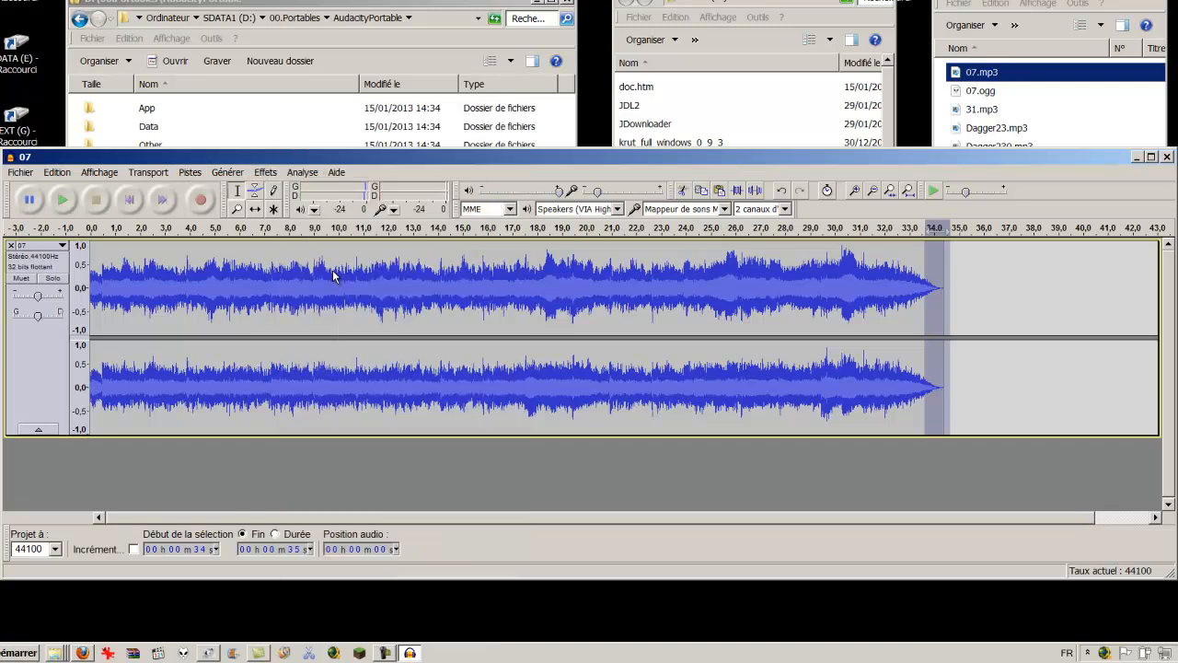
{"action": "left_click_drag", "start_coordinate": [843, 293], "coordinate": [1040, 293]}
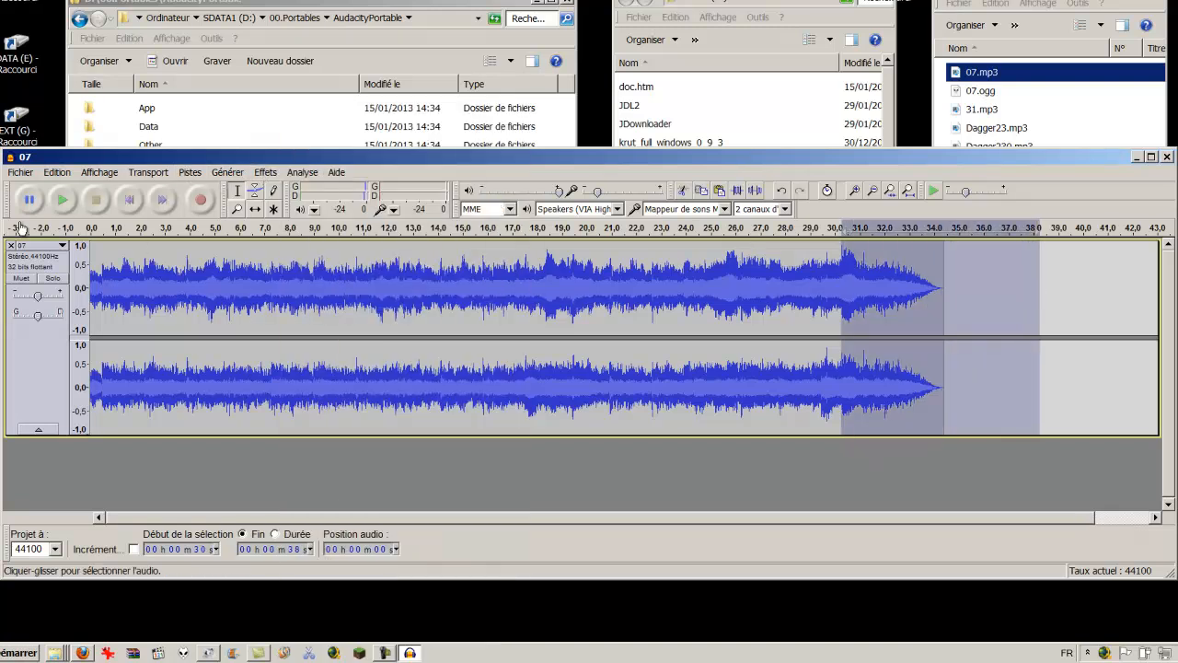
{"action": "left_click", "coordinate": [62, 200]}
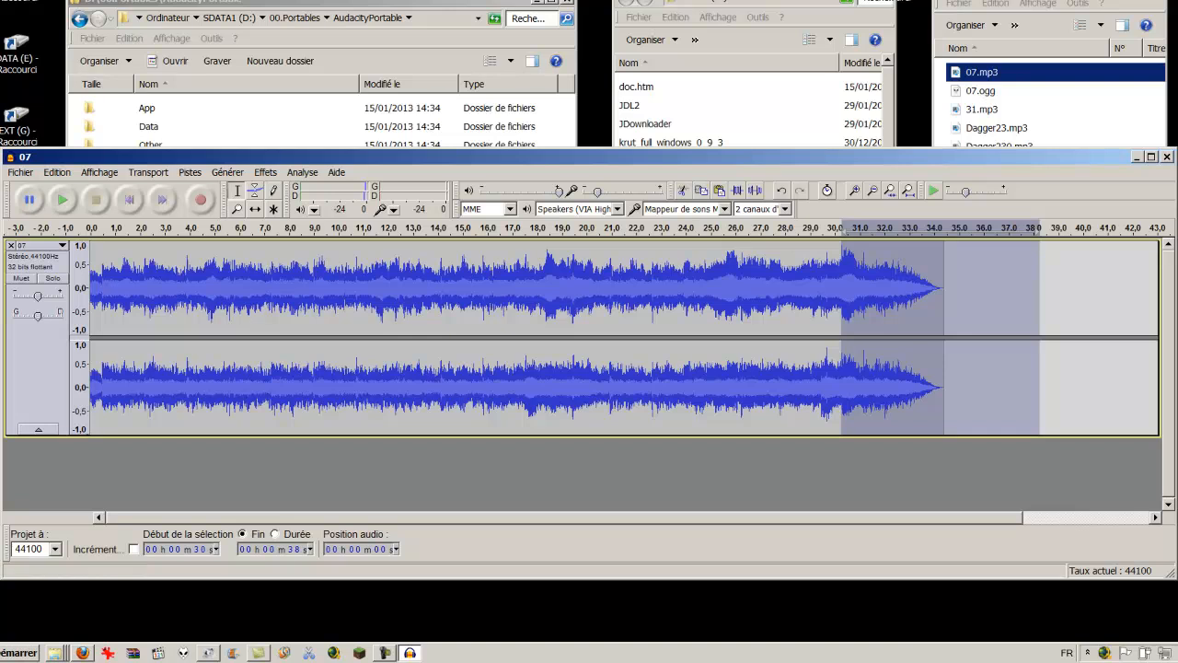
- Listen to the track's first second and to the short passage from about 0.9 to 1.6 seconds
{"action": "left_click_drag", "start_coordinate": [113, 304], "coordinate": [90, 313]}
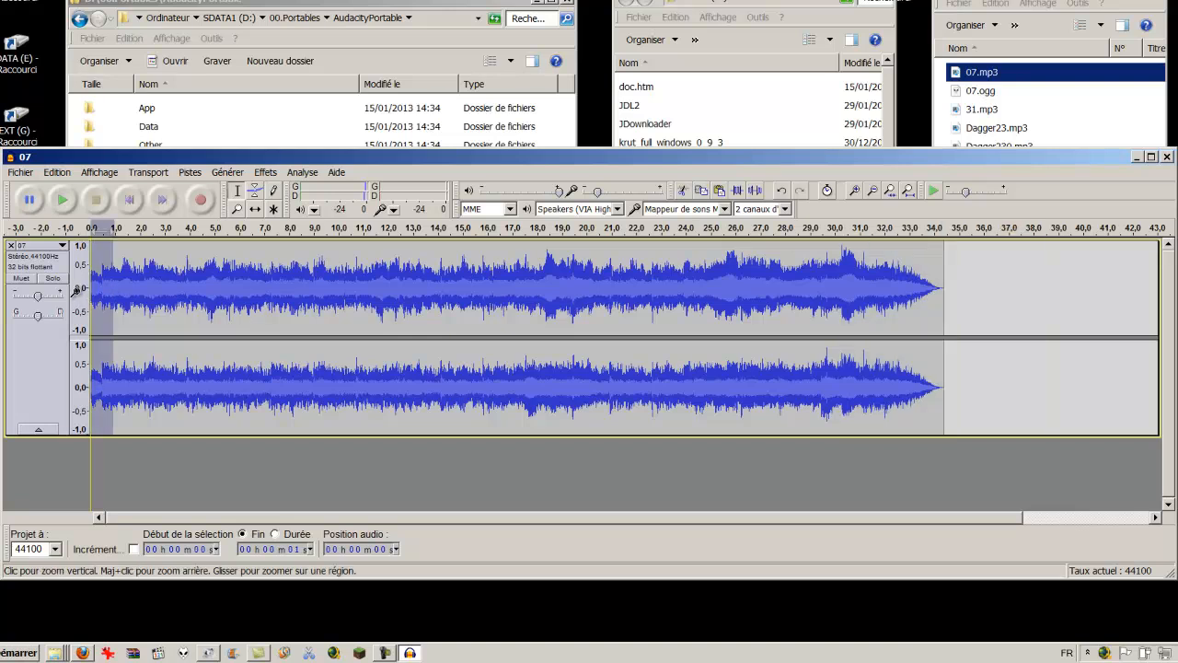
{"action": "left_click", "coordinate": [63, 200]}
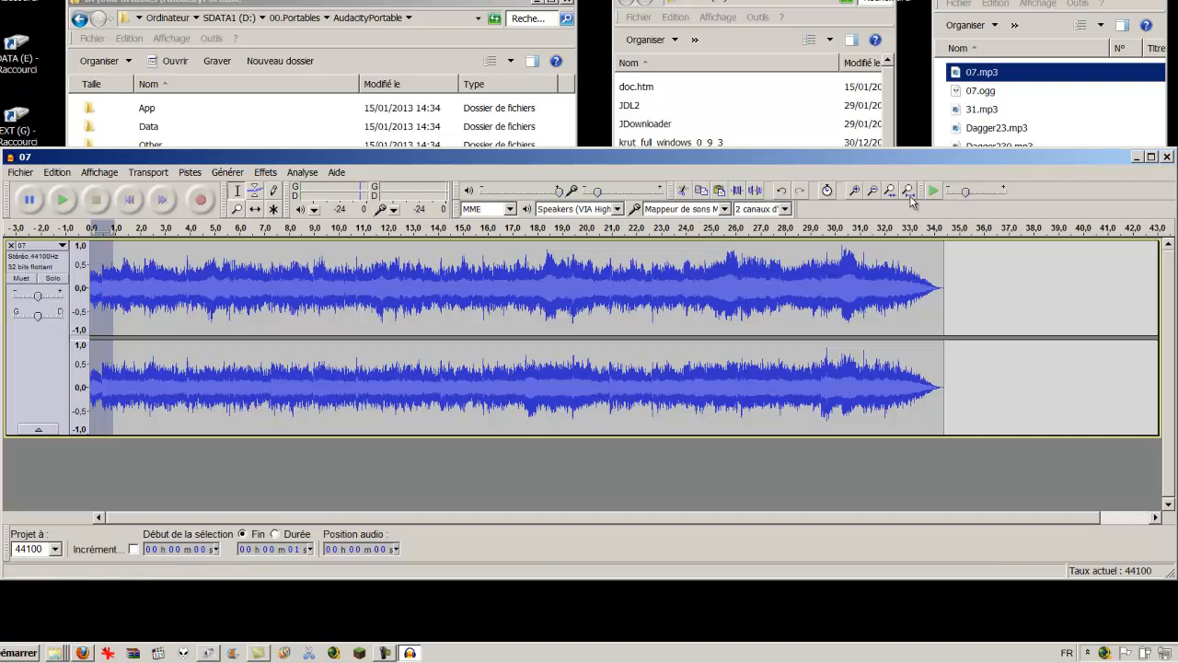
{"action": "left_click", "coordinate": [854, 191]}
{"action": "left_click", "coordinate": [854, 190]}
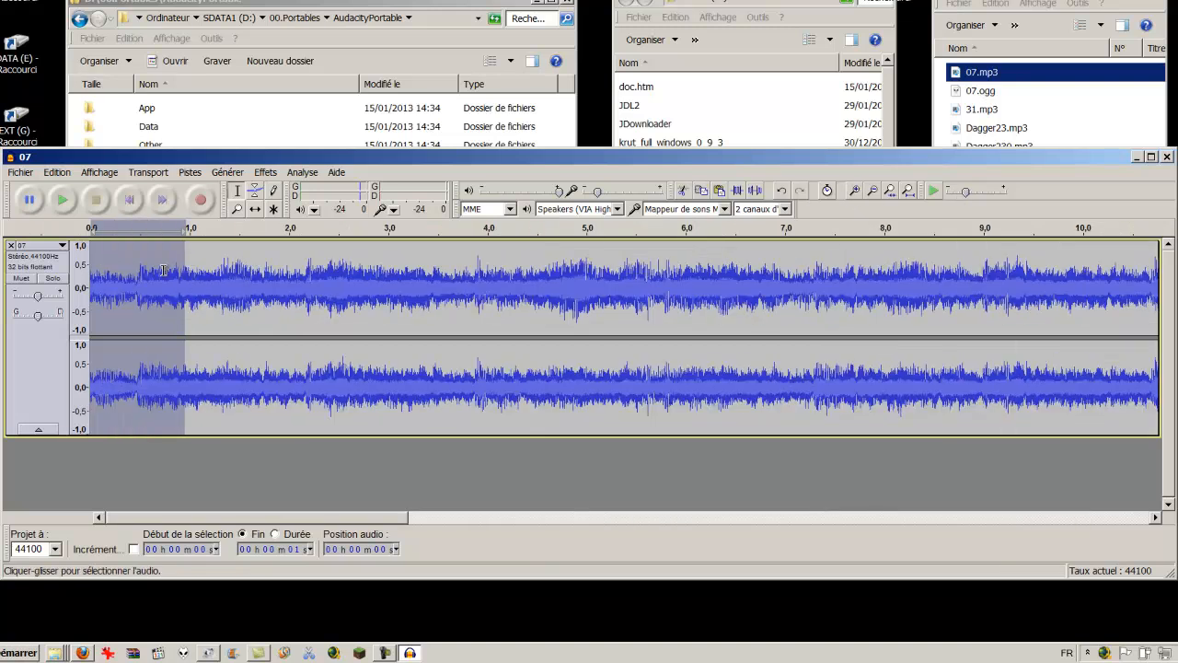
{"action": "left_click_drag", "start_coordinate": [181, 272], "coordinate": [245, 280]}
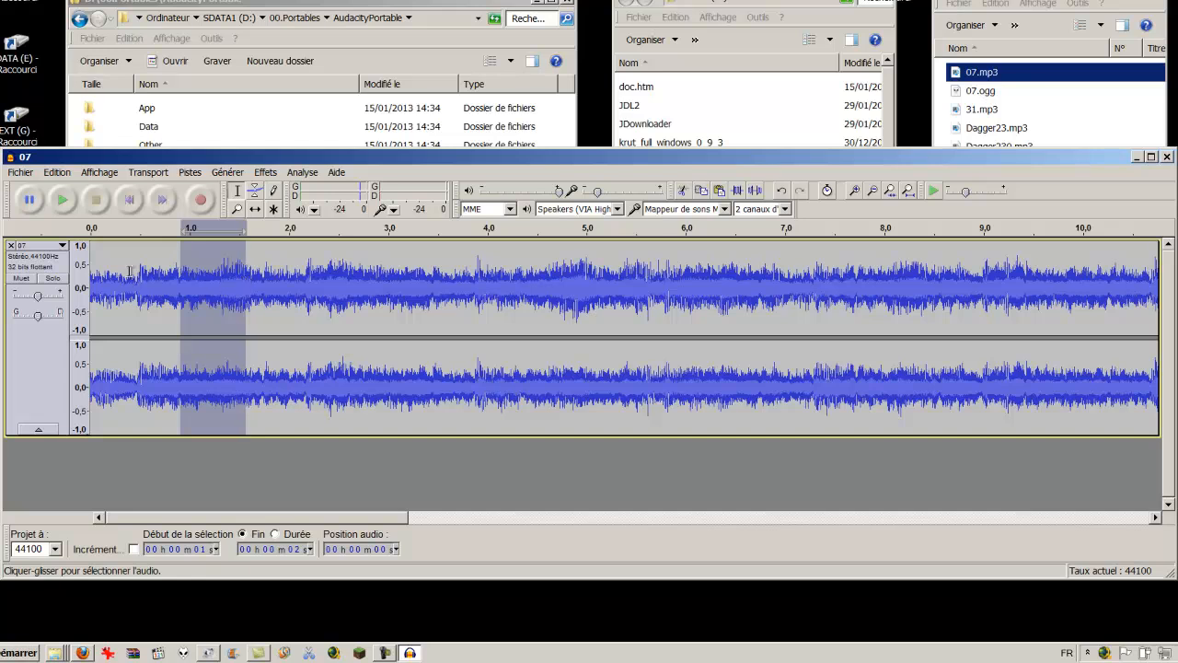
{"action": "left_click", "coordinate": [66, 204]}
- Check the beat by playing from about 0.4 to 1.9 seconds, and cut the audio before 0.4 seconds
{"action": "left_click", "coordinate": [134, 273]}
{"action": "left_click_drag", "start_coordinate": [134, 273], "coordinate": [274, 276]}
{"action": "left_click", "coordinate": [55, 206]}
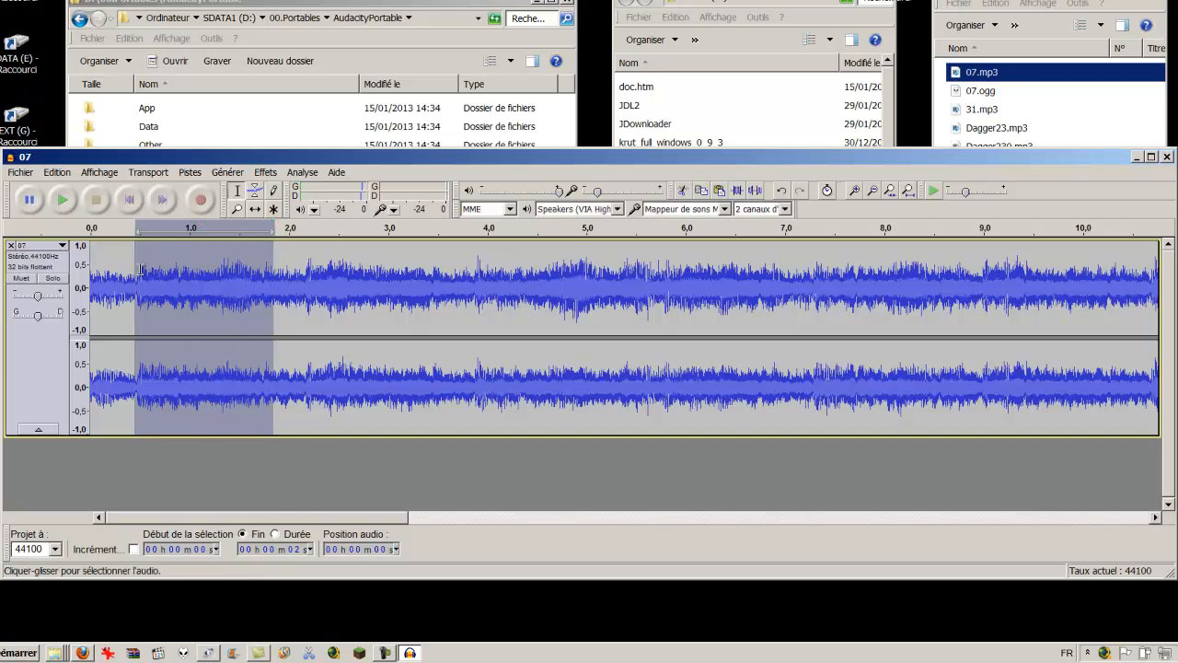
{"action": "left_click", "coordinate": [62, 206]}
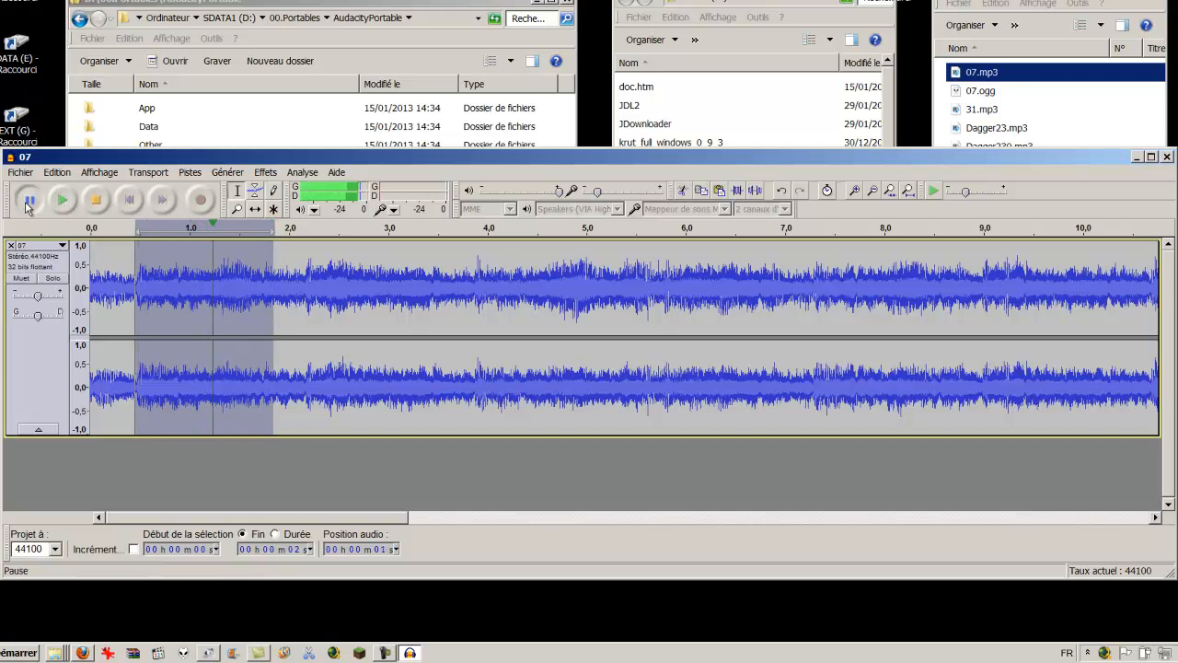
{"action": "left_click_drag", "start_coordinate": [274, 286], "coordinate": [51, 285]}
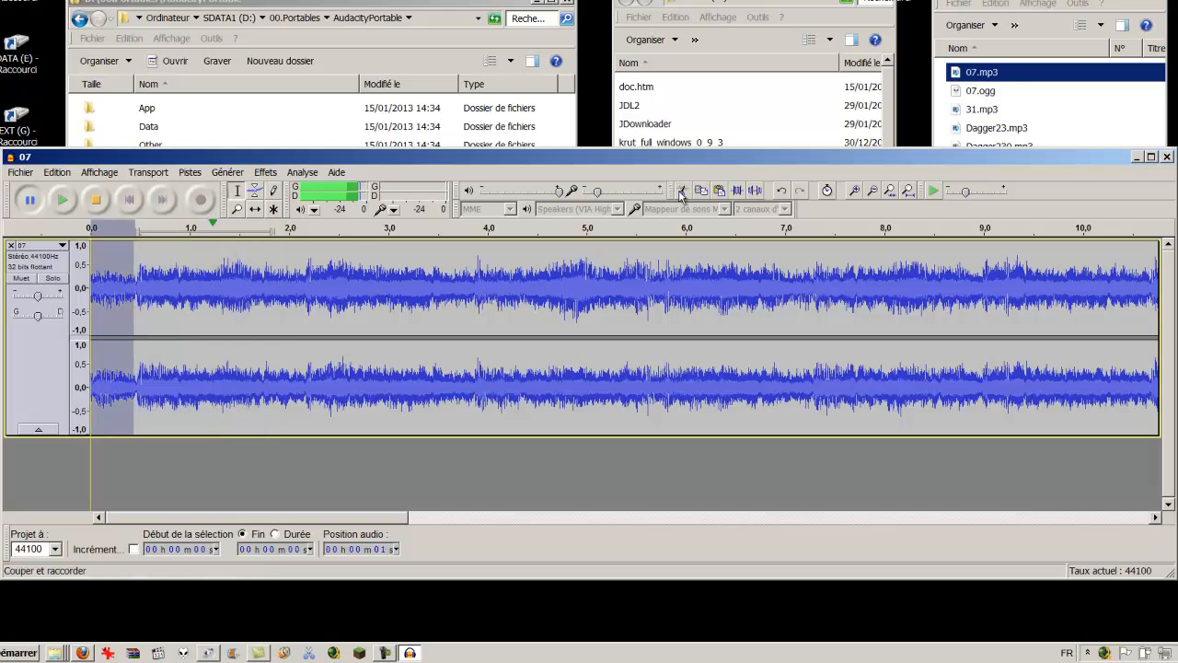
{"action": "left_click", "coordinate": [97, 201]}
{"action": "left_click", "coordinate": [684, 192]}
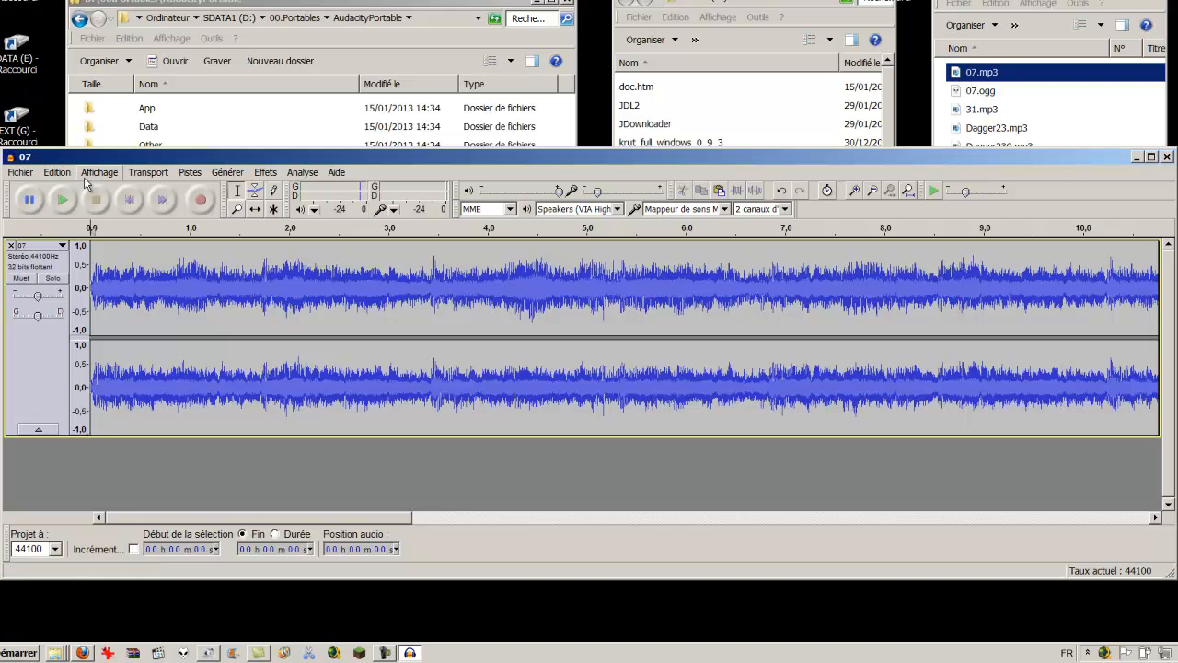
- Play the start of the track and apply Fondre en ouverture to its first 0.1 seconds
{"action": "left_click", "coordinate": [62, 199]}
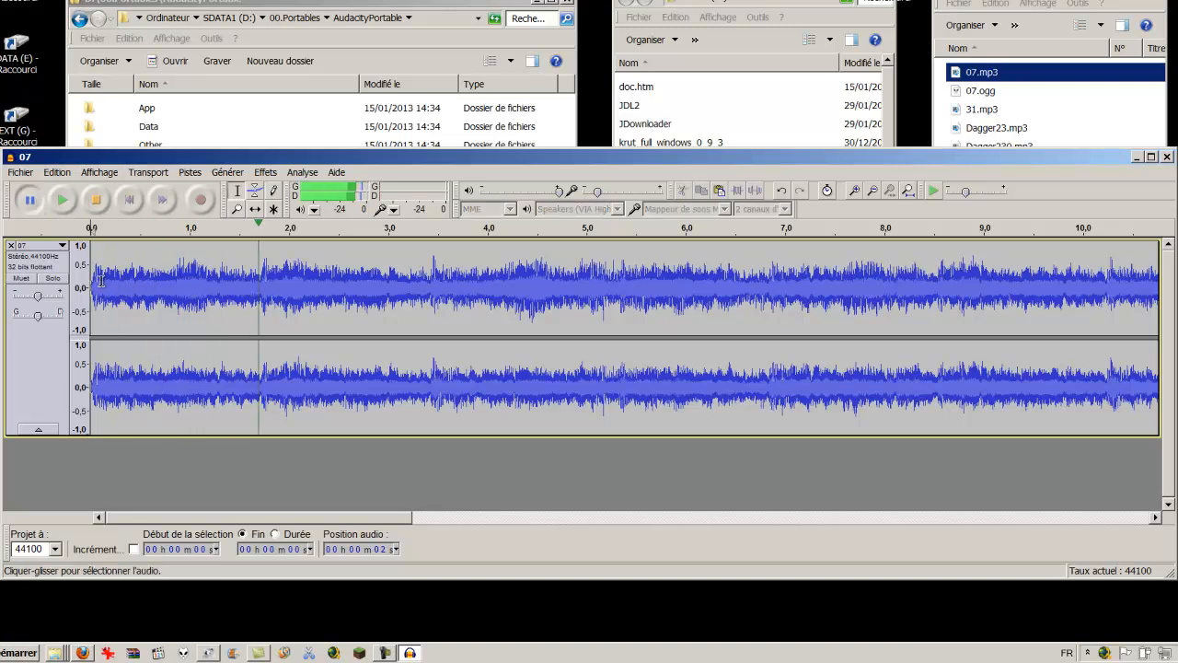
{"action": "left_click_drag", "start_coordinate": [101, 280], "coordinate": [90, 283]}
{"action": "left_click", "coordinate": [268, 173]}
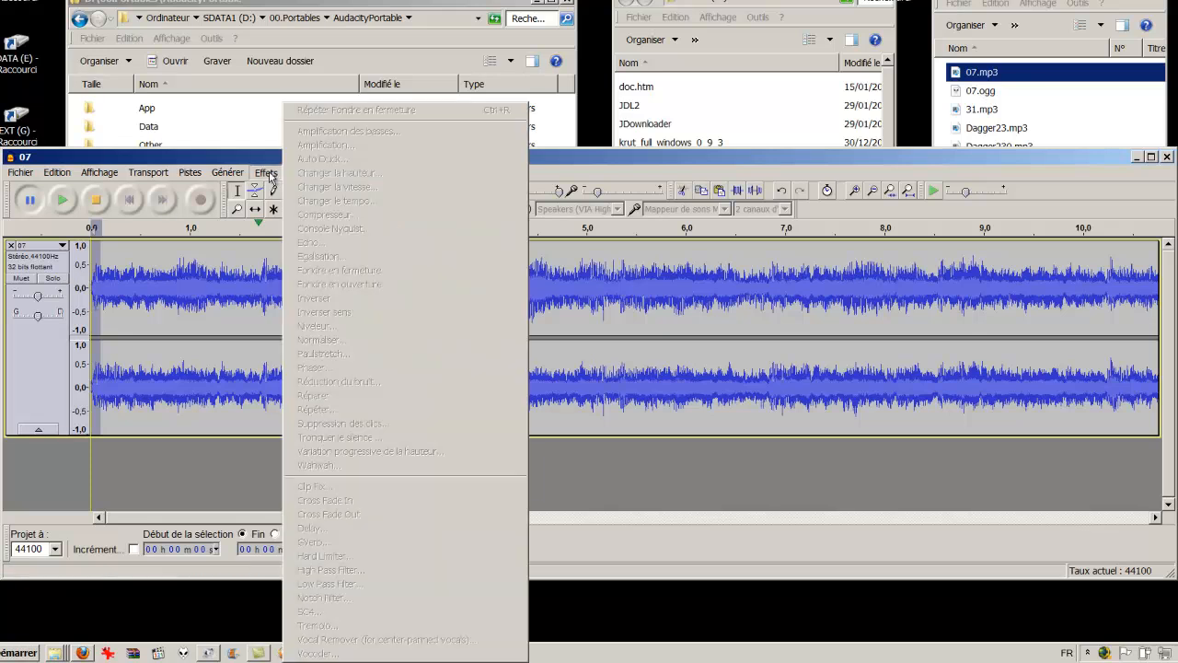
{"action": "left_click", "coordinate": [99, 204]}
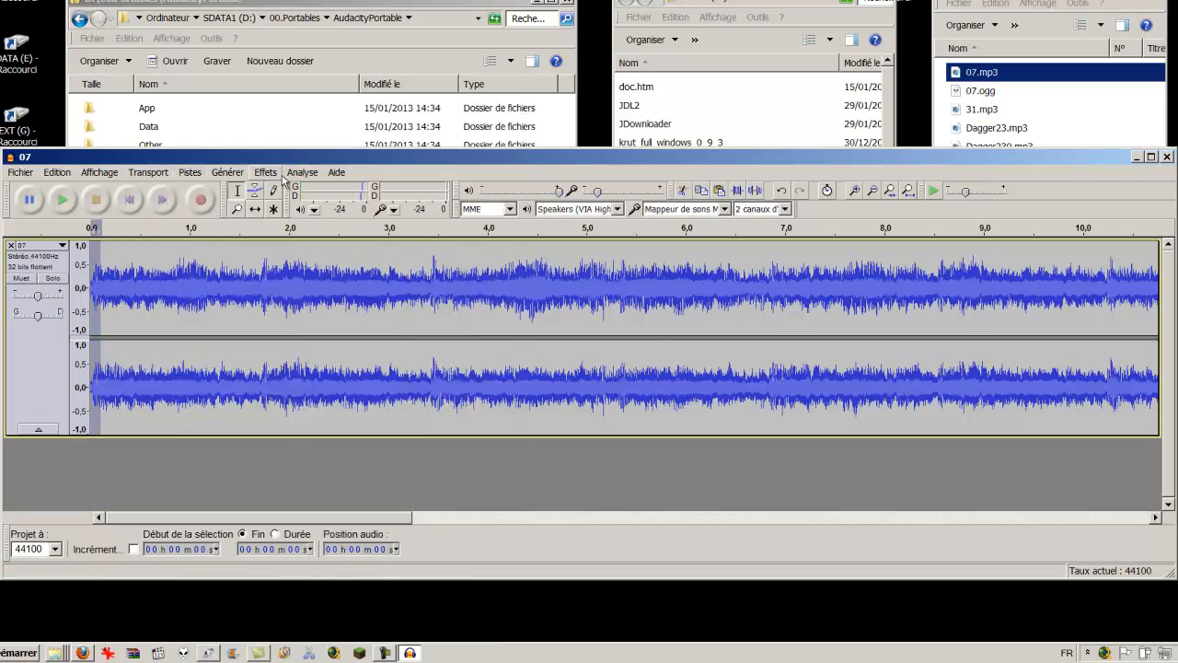
{"action": "left_click", "coordinate": [272, 171]}
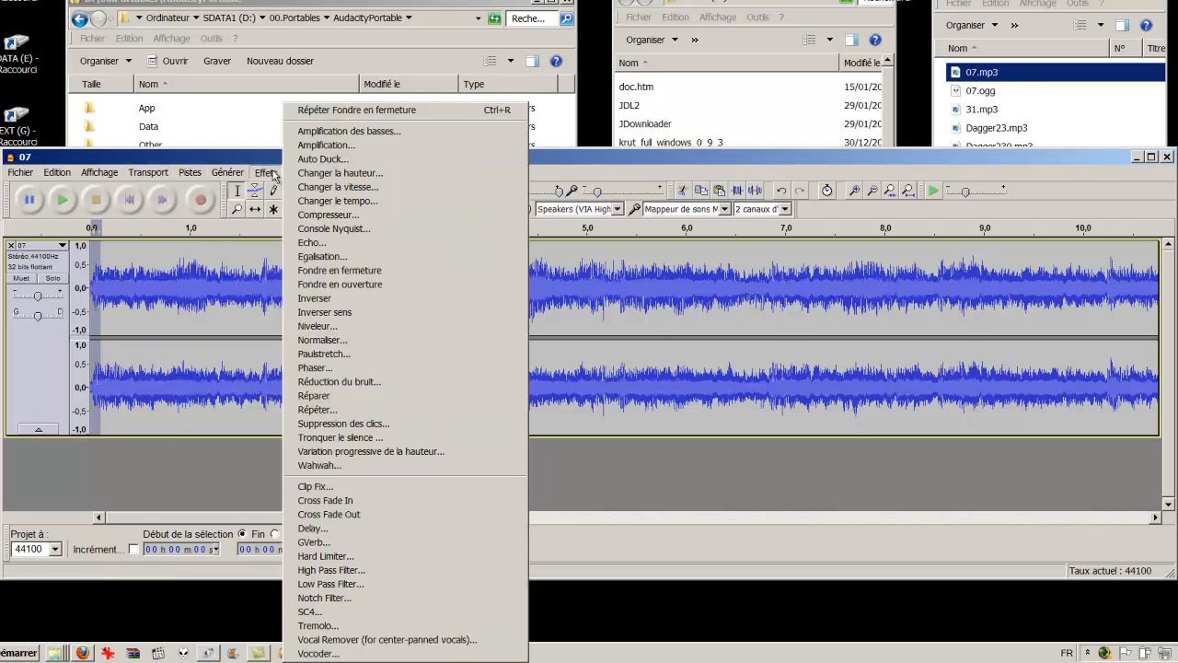
{"action": "left_click", "coordinate": [320, 285]}
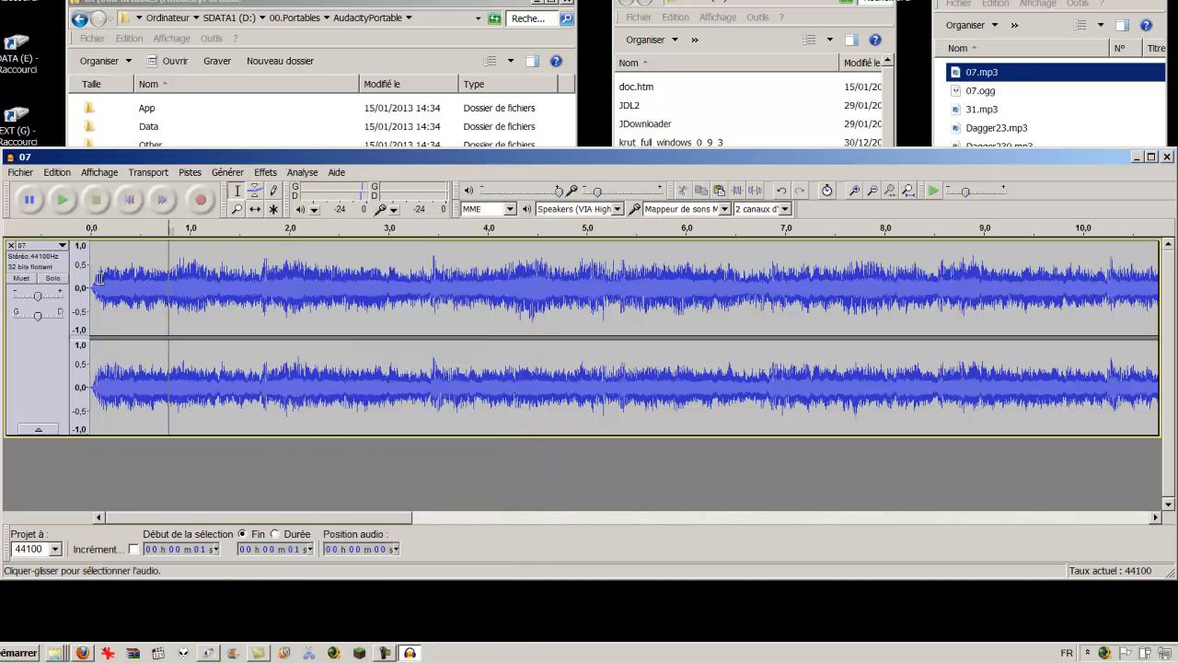
- Listen to the faded-in opening, and replay the passage from 0 to about 6 seconds
{"action": "left_click", "coordinate": [63, 201]}
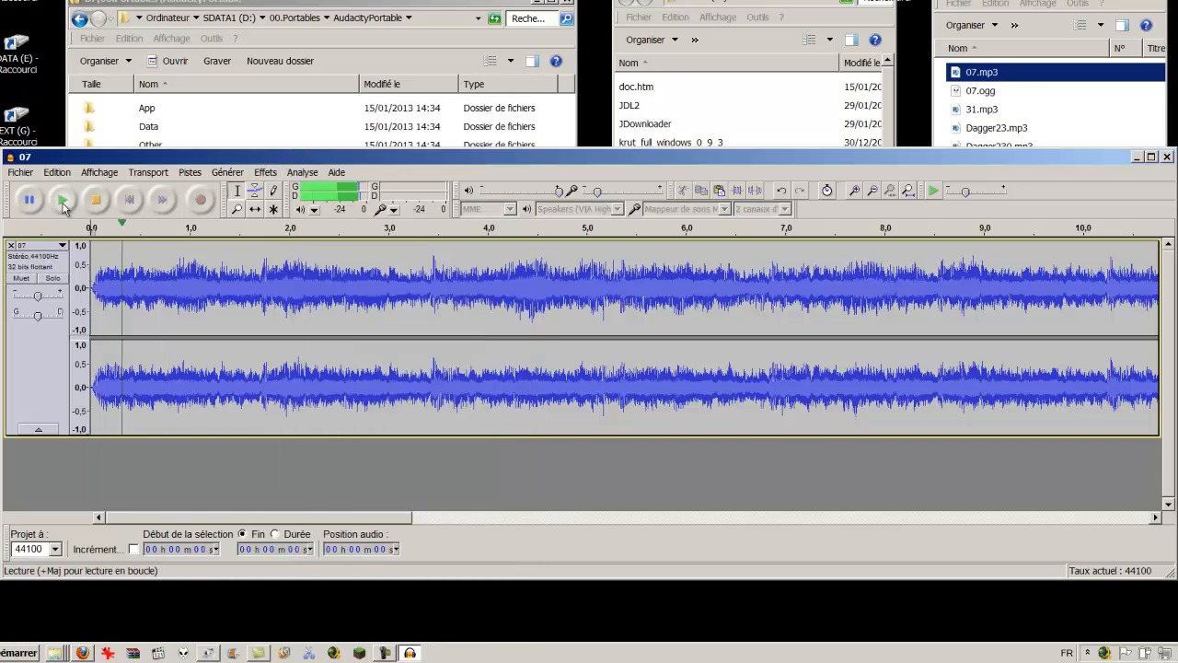
{"action": "left_click", "coordinate": [100, 207]}
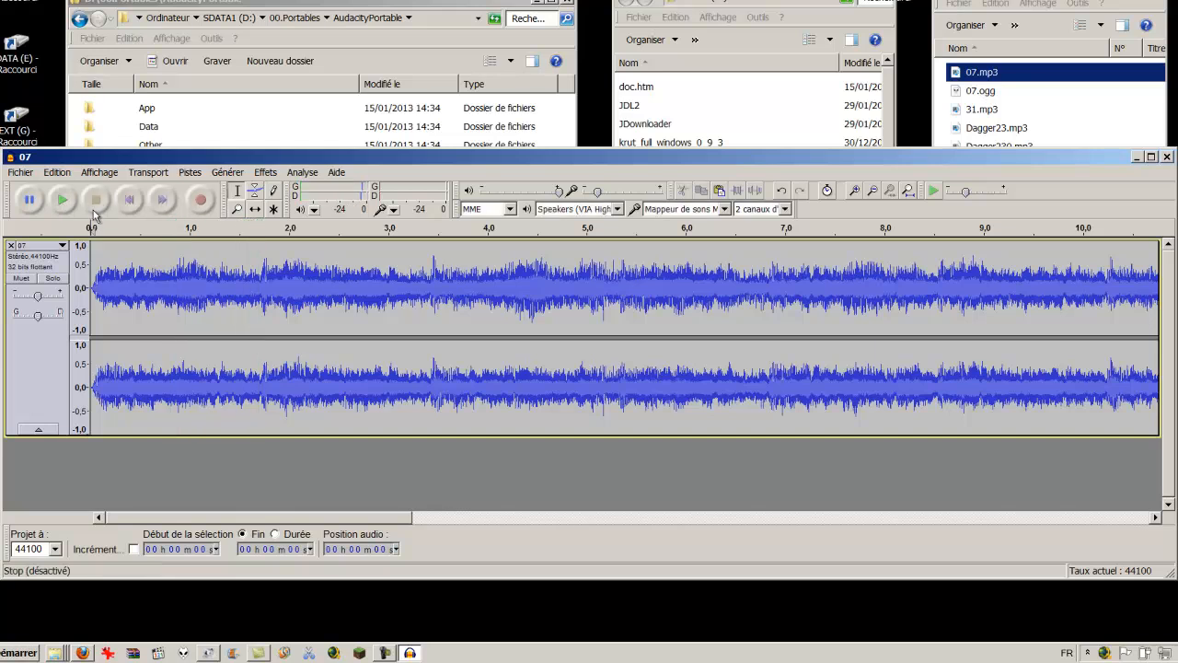
{"action": "left_click", "coordinate": [81, 265]}
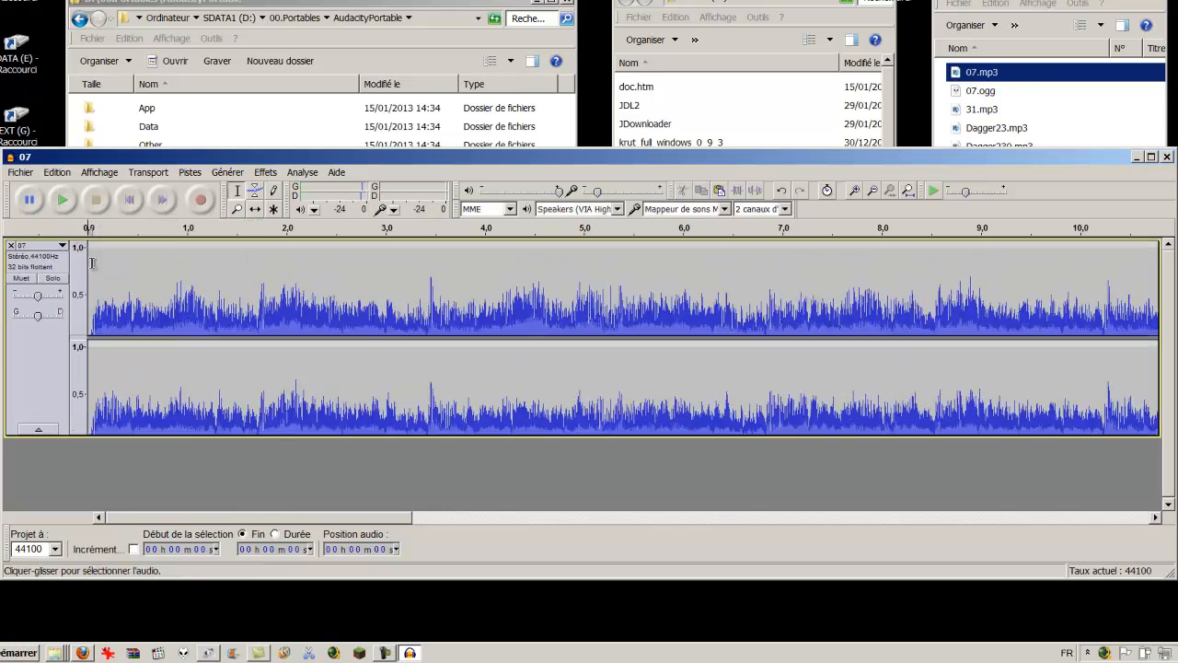
{"action": "left_click_drag", "start_coordinate": [99, 265], "coordinate": [689, 276]}
{"action": "left_click", "coordinate": [67, 207]}
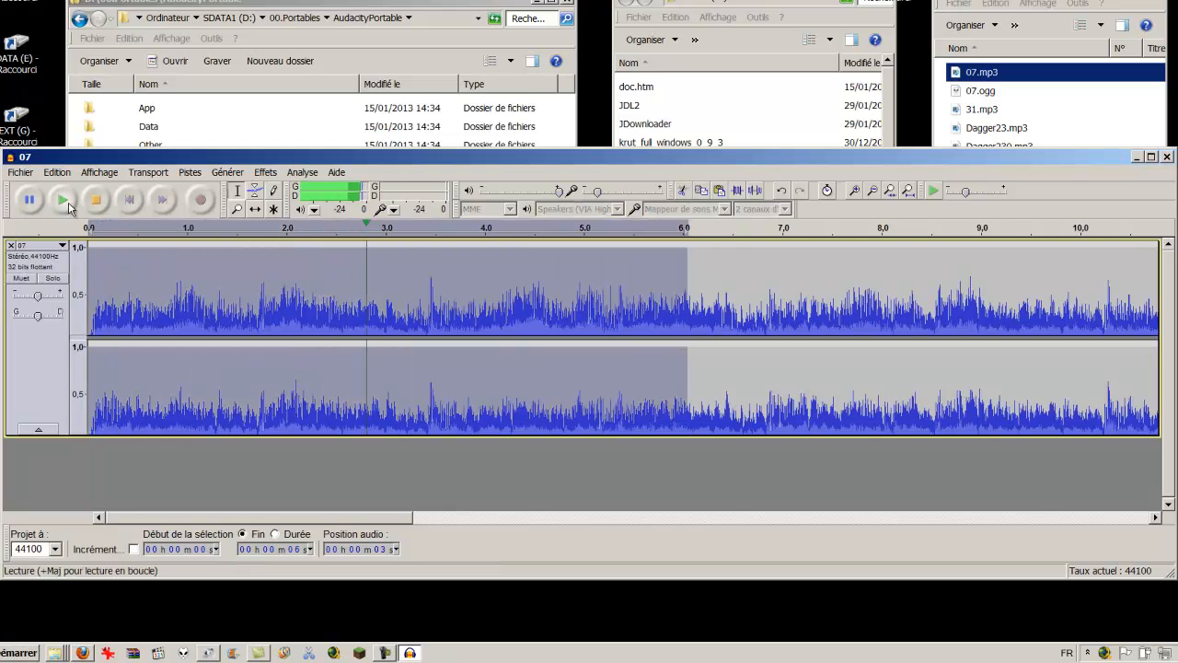
{"action": "left_click", "coordinate": [97, 204]}
- Play the closing part of the track from about 22 seconds to its end
{"action": "left_click", "coordinate": [916, 303]}
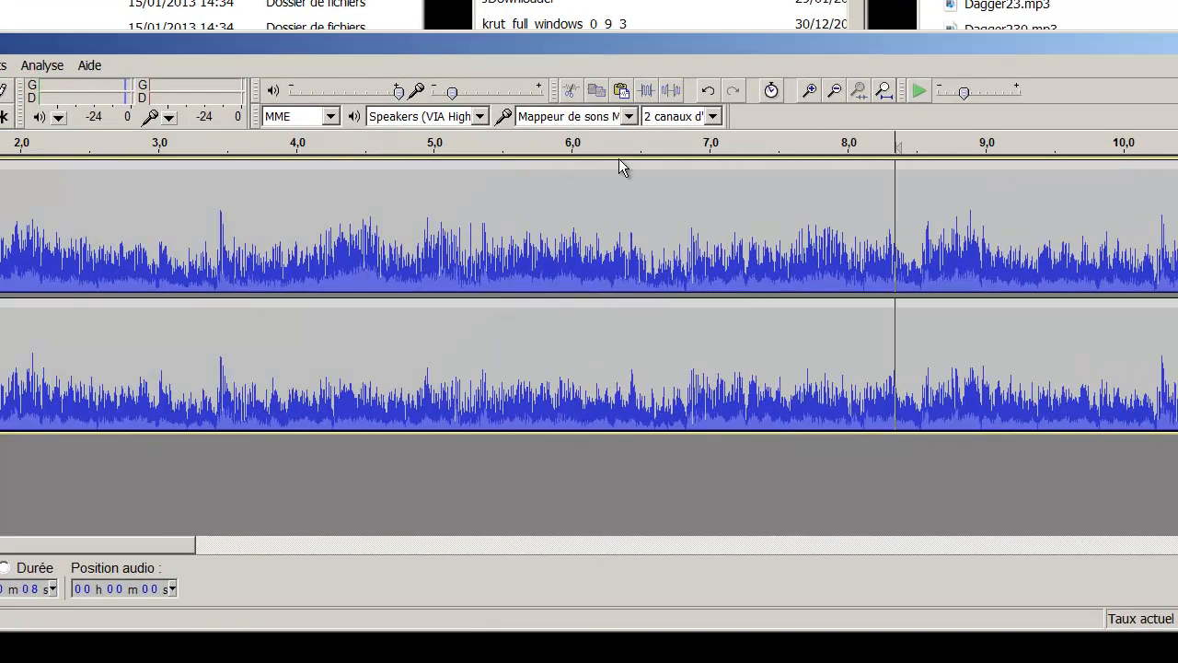
{"action": "left_click", "coordinate": [835, 91]}
{"action": "left_click", "coordinate": [834, 91]}
{"action": "left_click", "coordinate": [835, 91]}
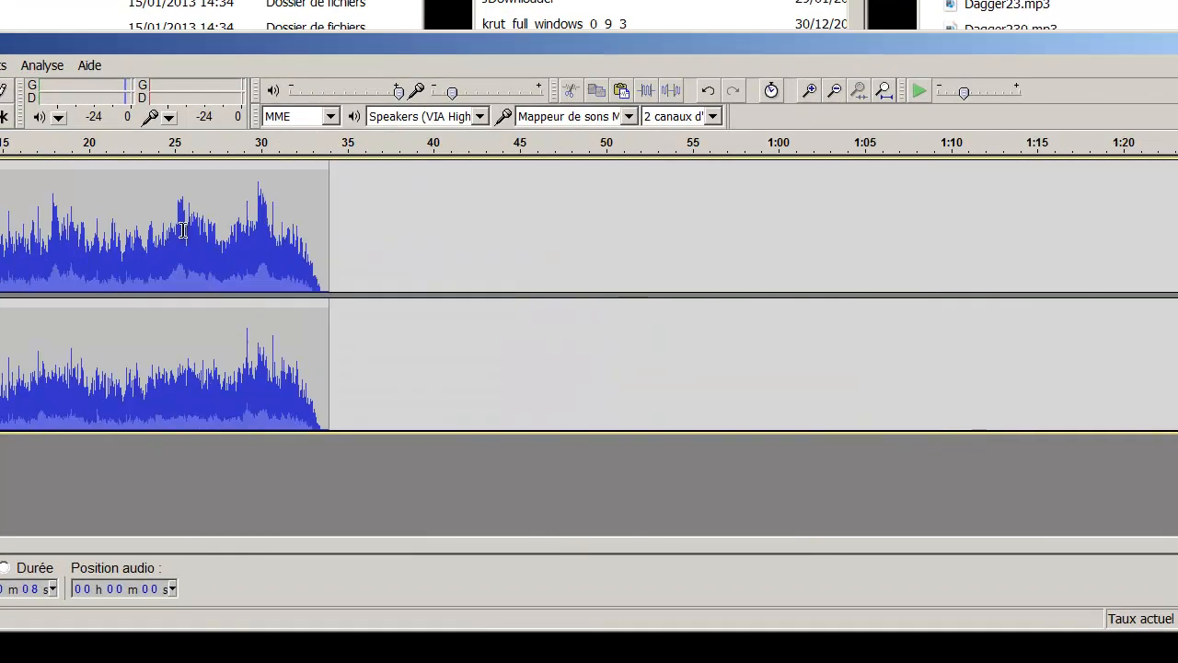
{"action": "left_click_drag", "start_coordinate": [60, 230], "coordinate": [368, 244]}
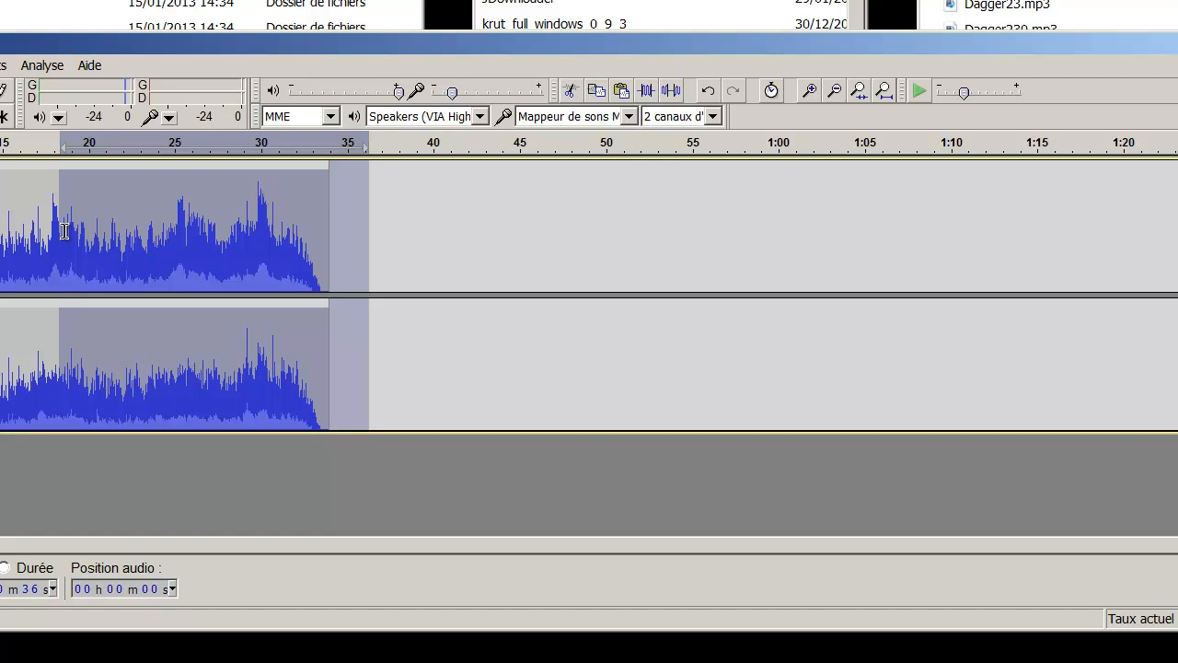
{"action": "left_click_drag", "start_coordinate": [64, 234], "coordinate": [116, 236]}
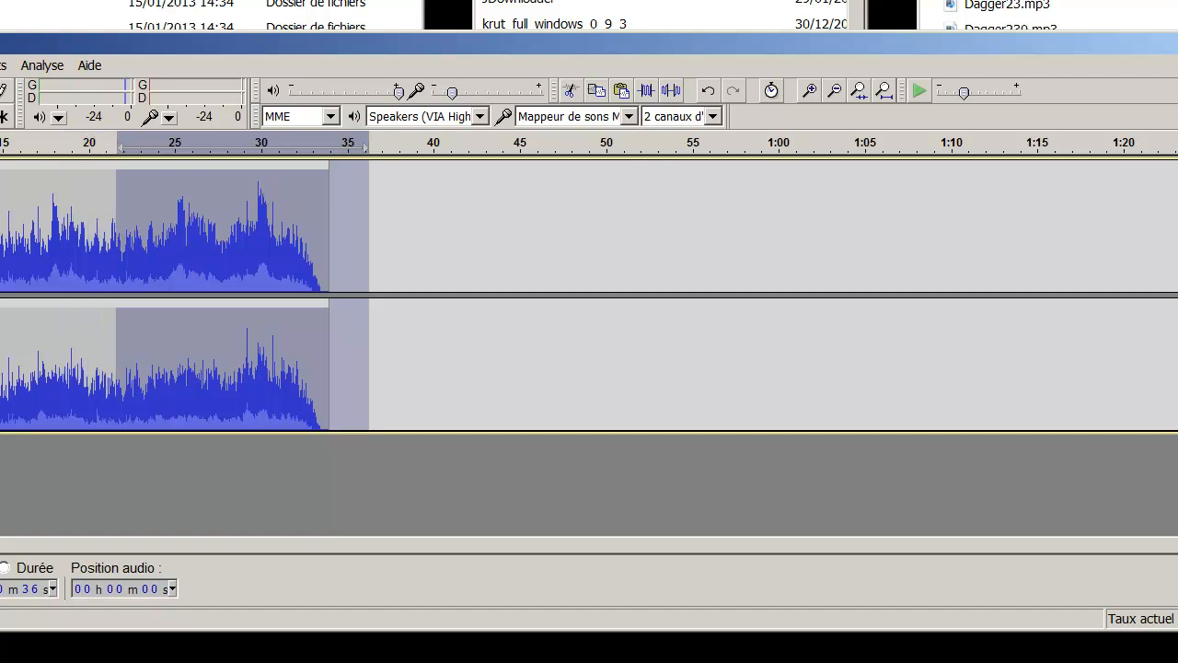
{"action": "key", "text": "space"}
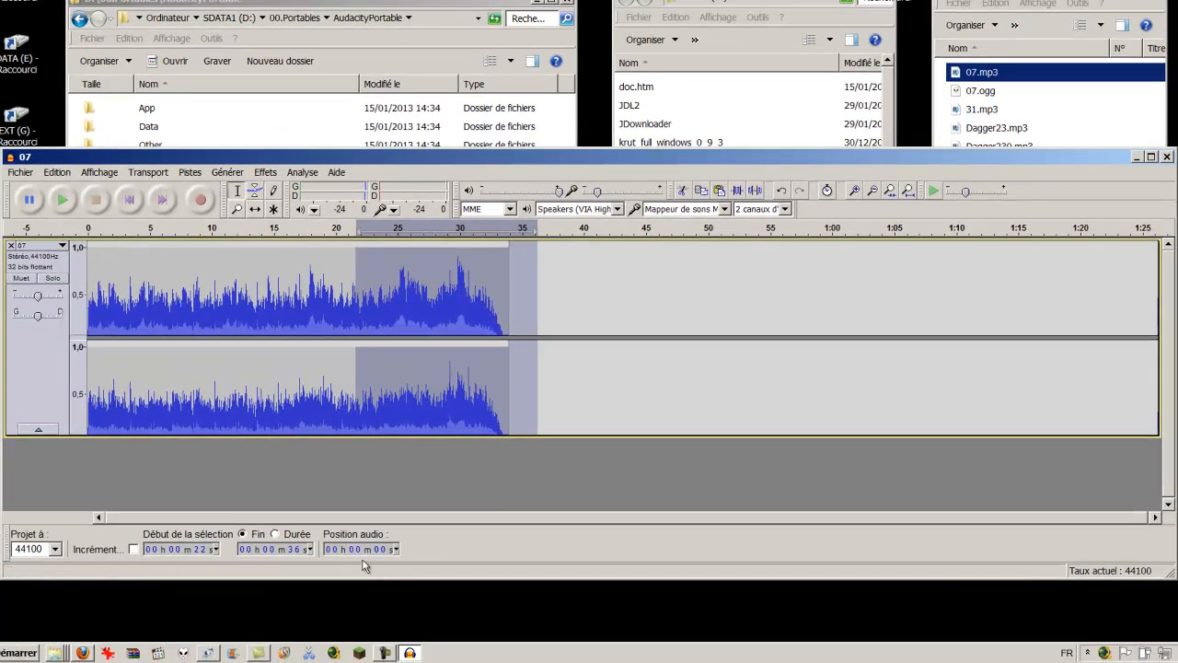
- Check the trimmed track's length by selecting it from end to start, make the Audacity window narrower, and clear the selection
{"action": "left_click", "coordinate": [524, 377]}
{"action": "left_click_drag", "start_coordinate": [512, 372], "coordinate": [88, 371]}
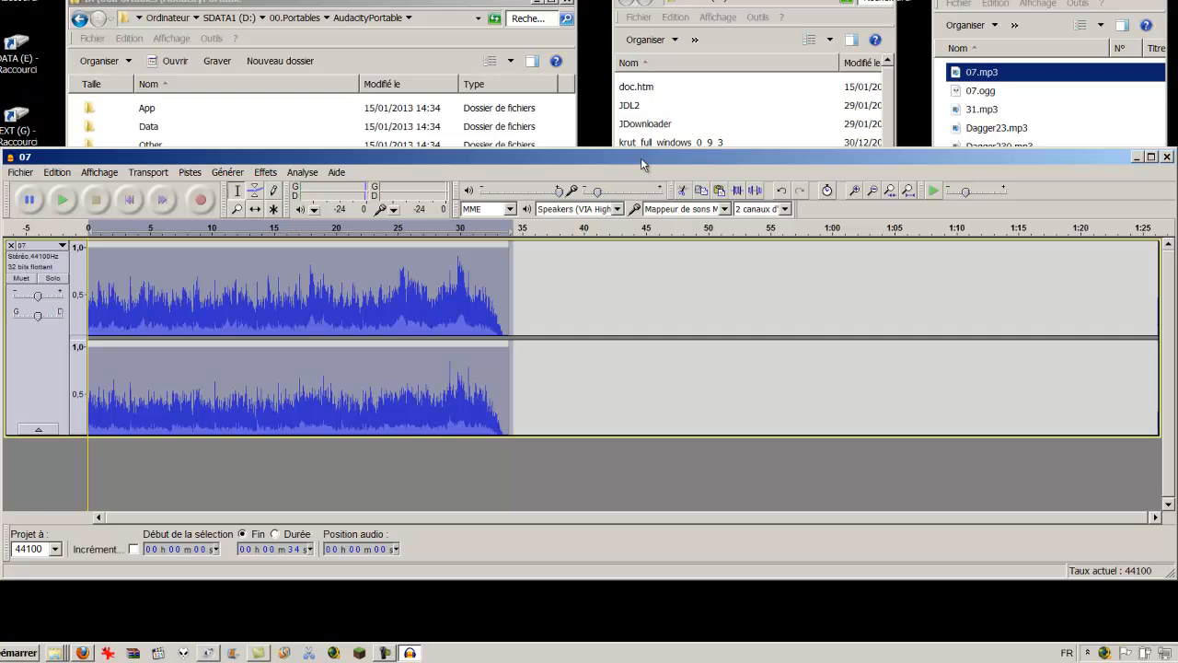
{"action": "left_click_drag", "start_coordinate": [4, 227], "coordinate": [83, 226]}
{"action": "left_click_drag", "start_coordinate": [187, 157], "coordinate": [118, 143]}
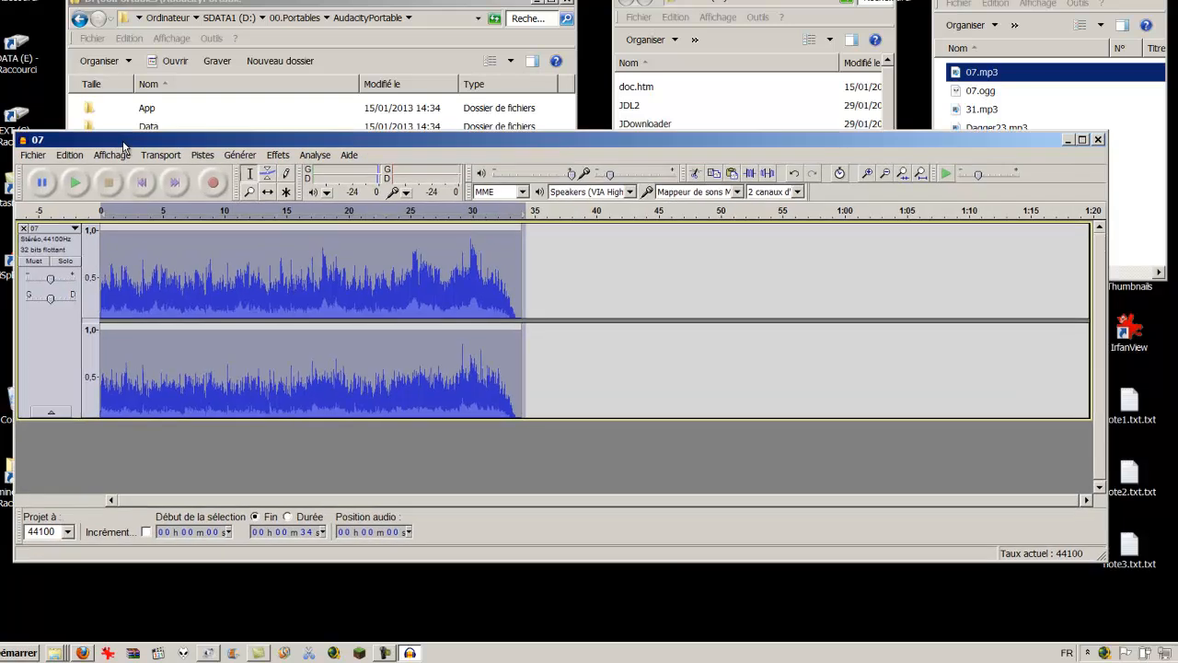
{"action": "left_click", "coordinate": [546, 280]}
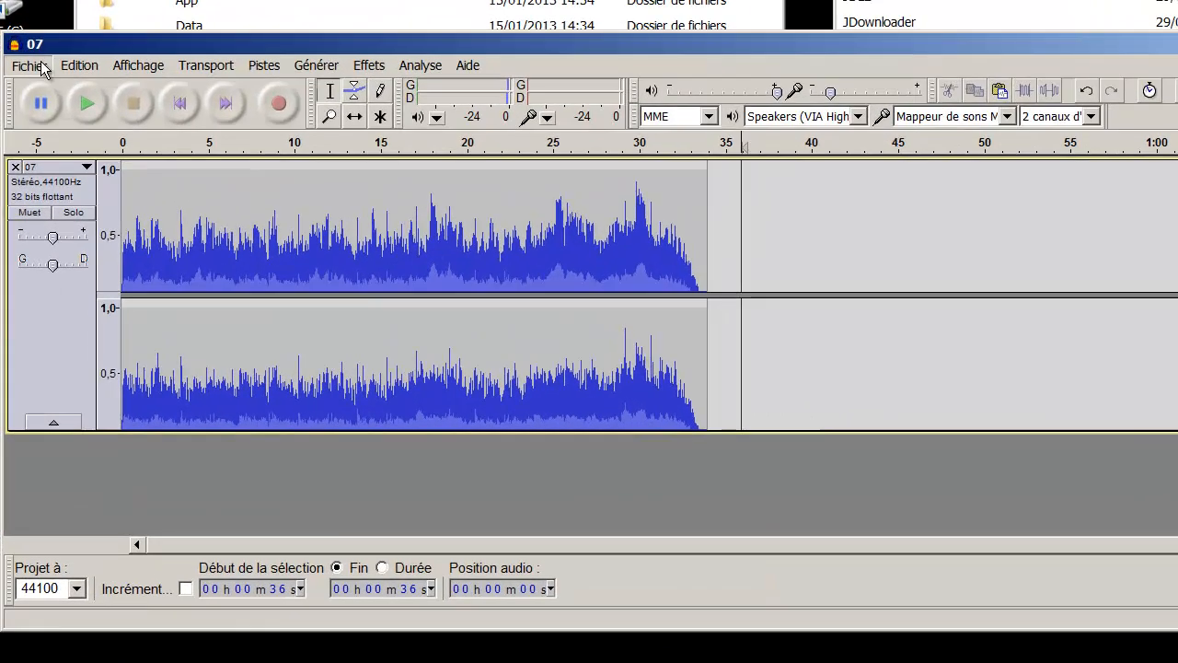
{"action": "left_click", "coordinate": [32, 155]}
{"action": "left_click", "coordinate": [79, 342]}
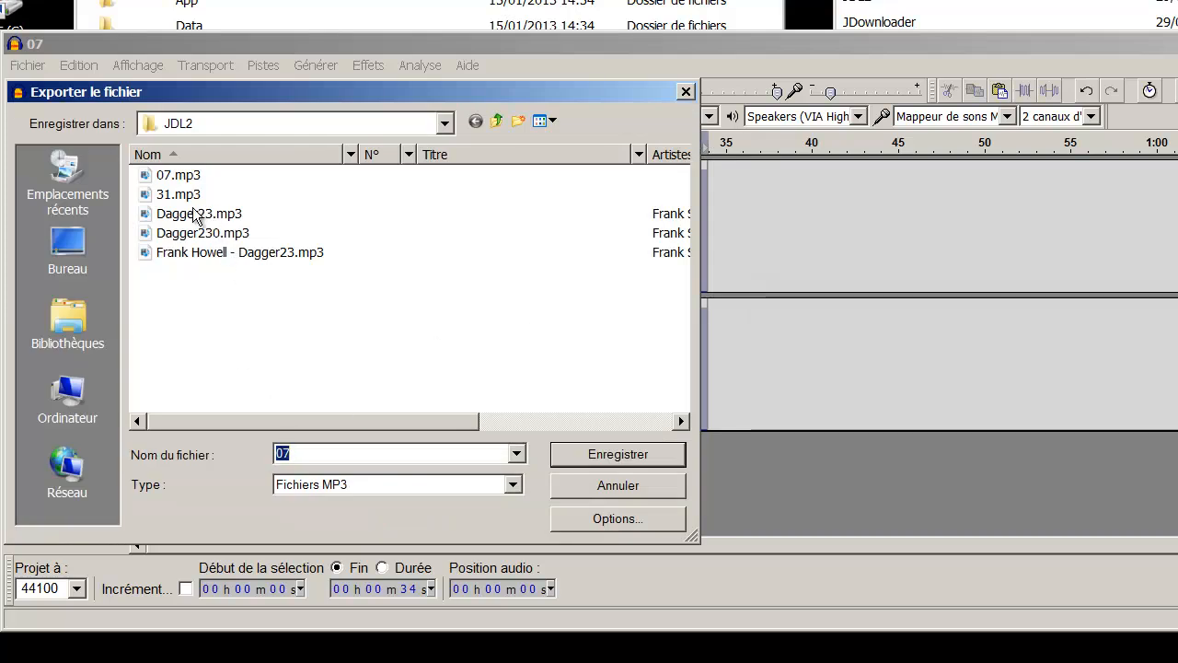
{"action": "left_click", "coordinate": [631, 486]}
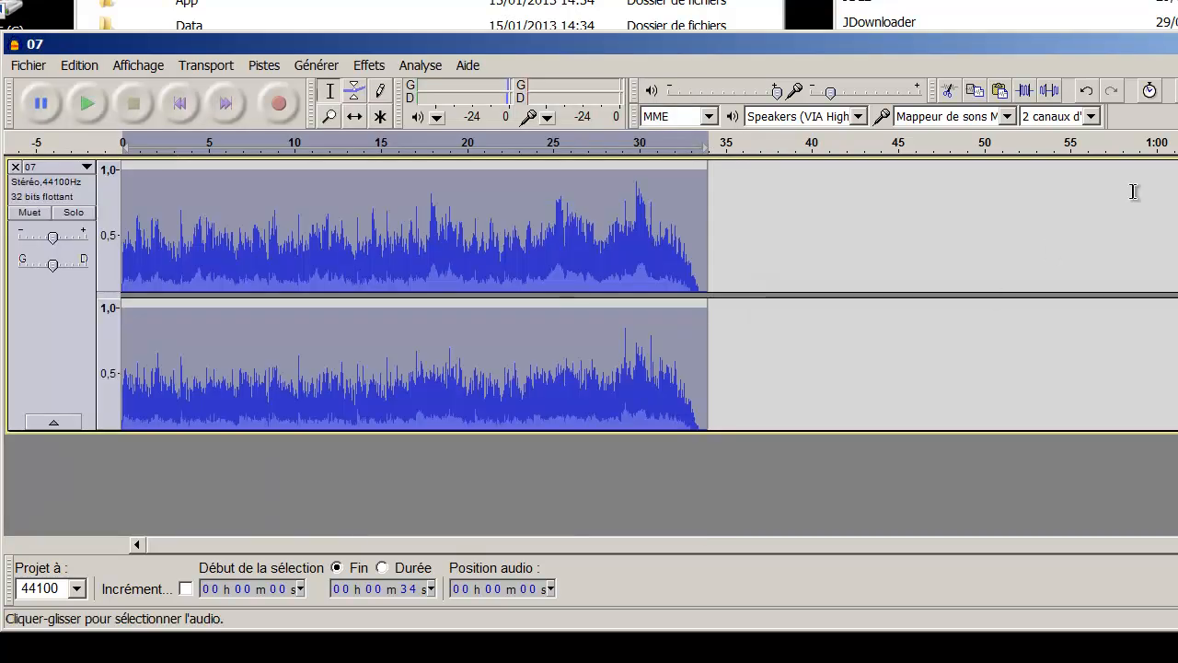